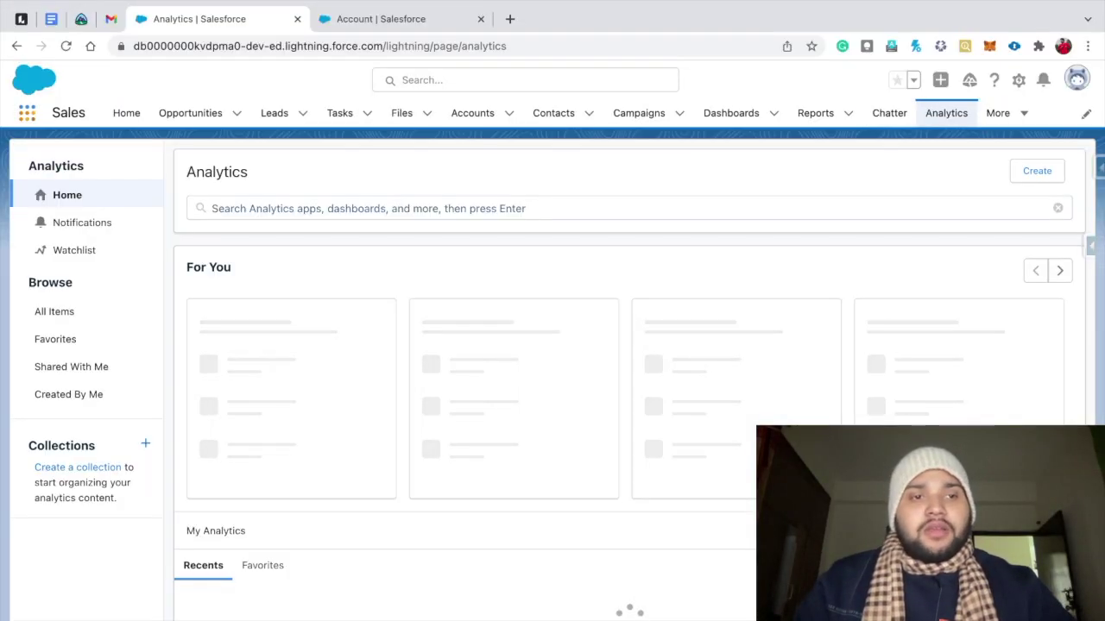
Open the App Launcher search
left_click(27, 113)
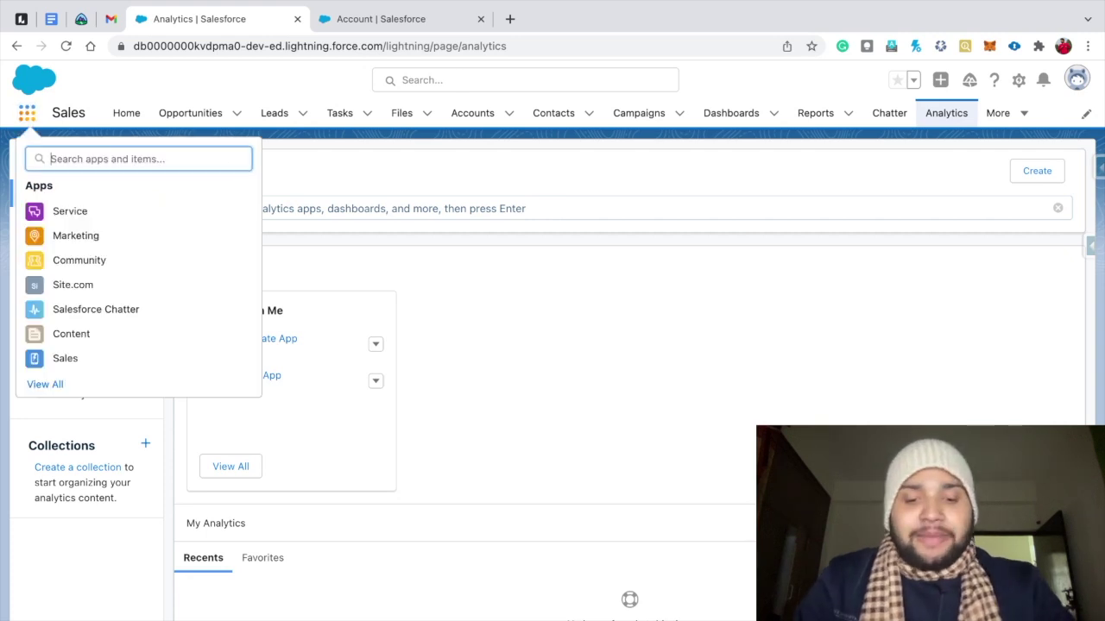
type("ligh")
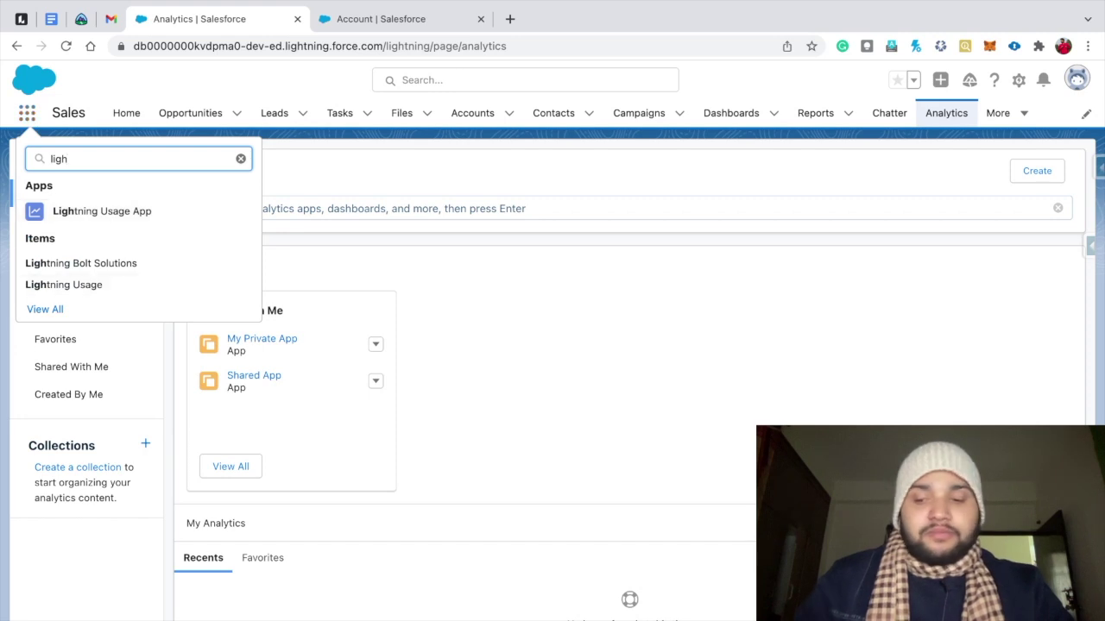
key("BackSpace")
key("BackSpace")
key("BackSpace")
key("BackSpace")
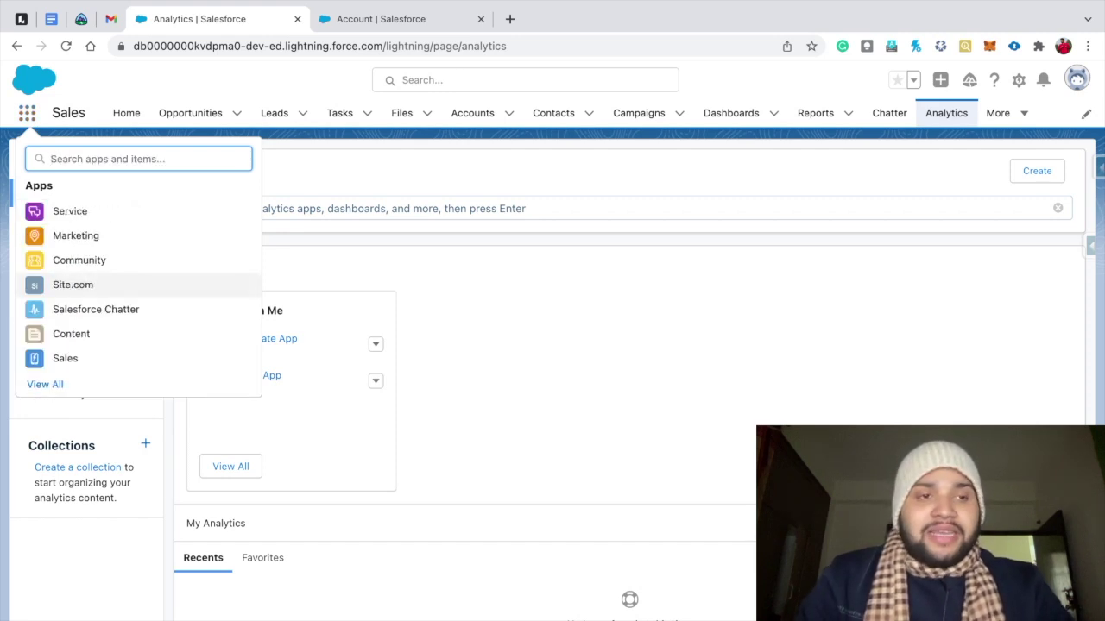
Search the available apps and items for "email" and open the Email Templates list
type("eam")
key("BackSpace")
key("BackSpace")
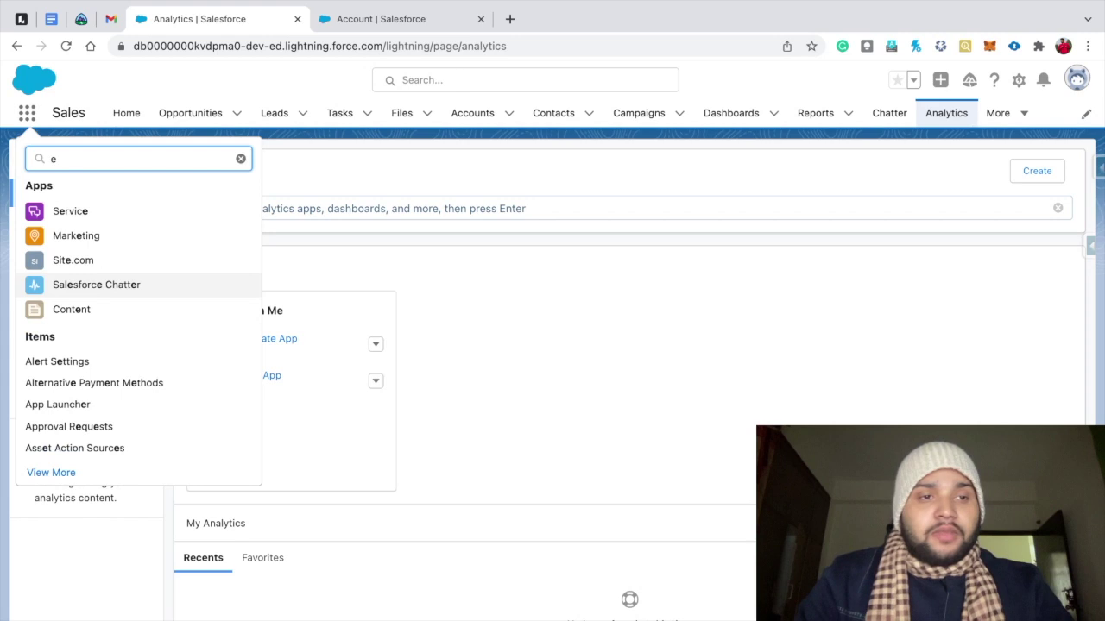
type("mail")
key("Up")
key("Return")
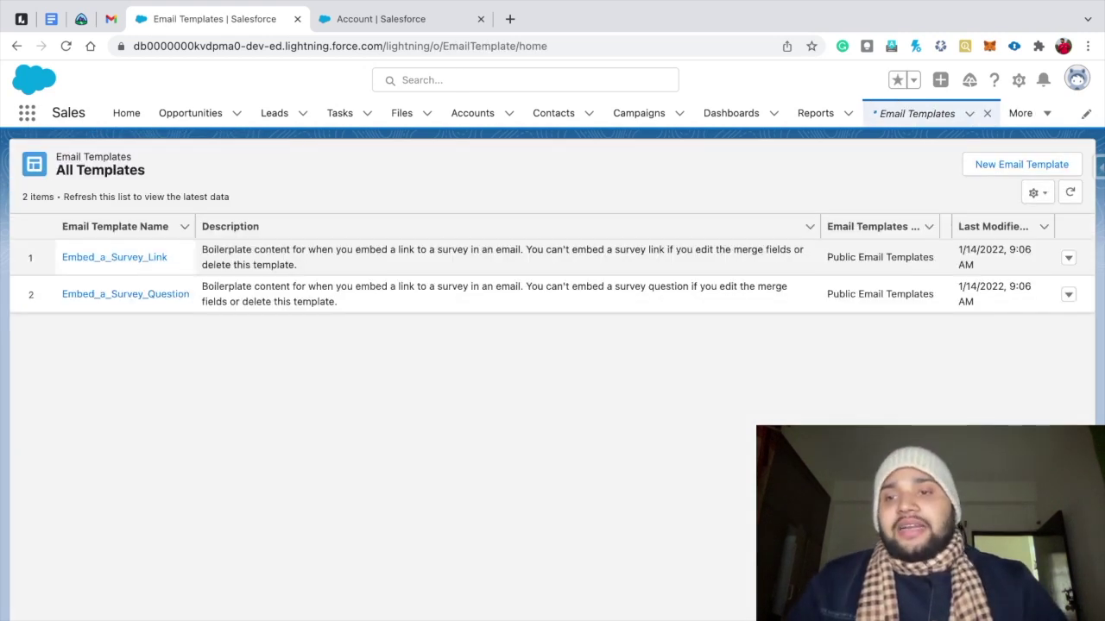
Start a new email template and name it "Account Creation Welcome Email"
left_click(1021, 164)
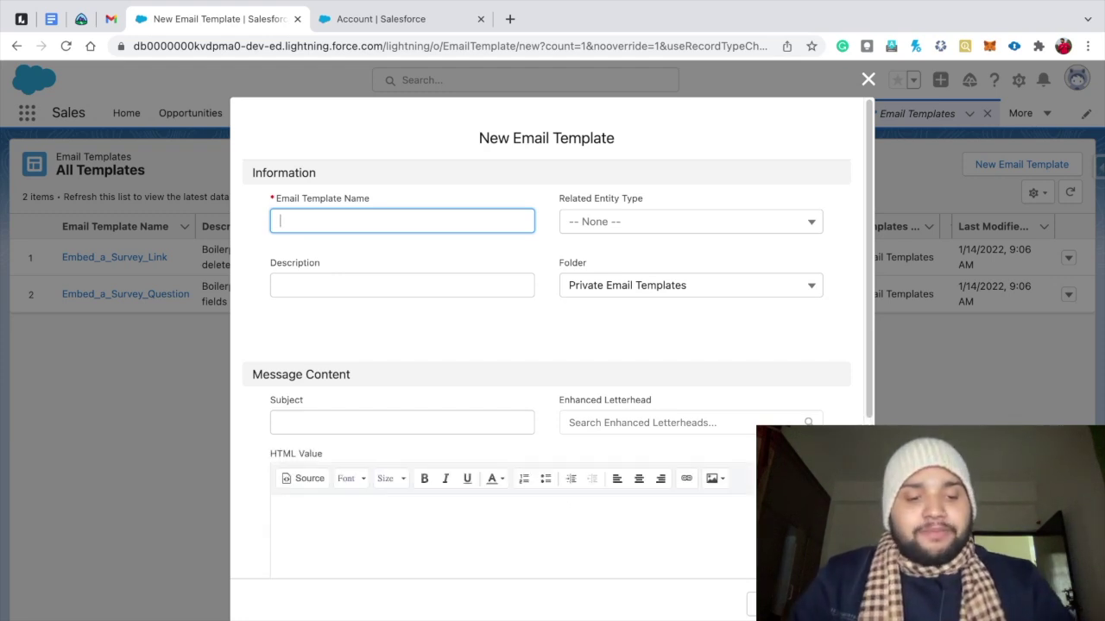
type("Acco")
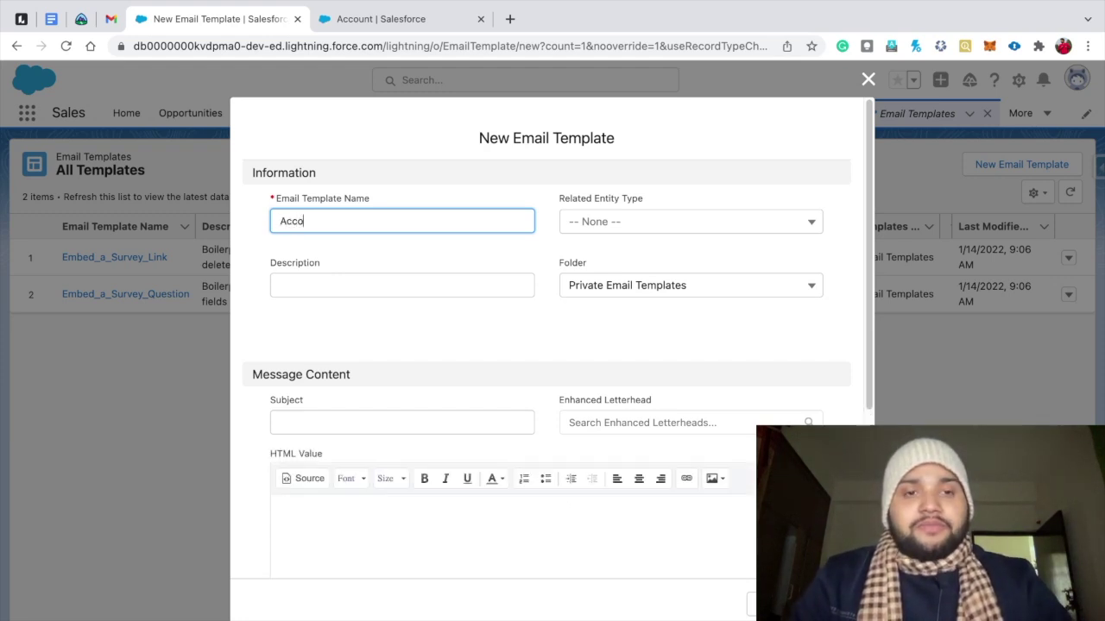
type("unt C")
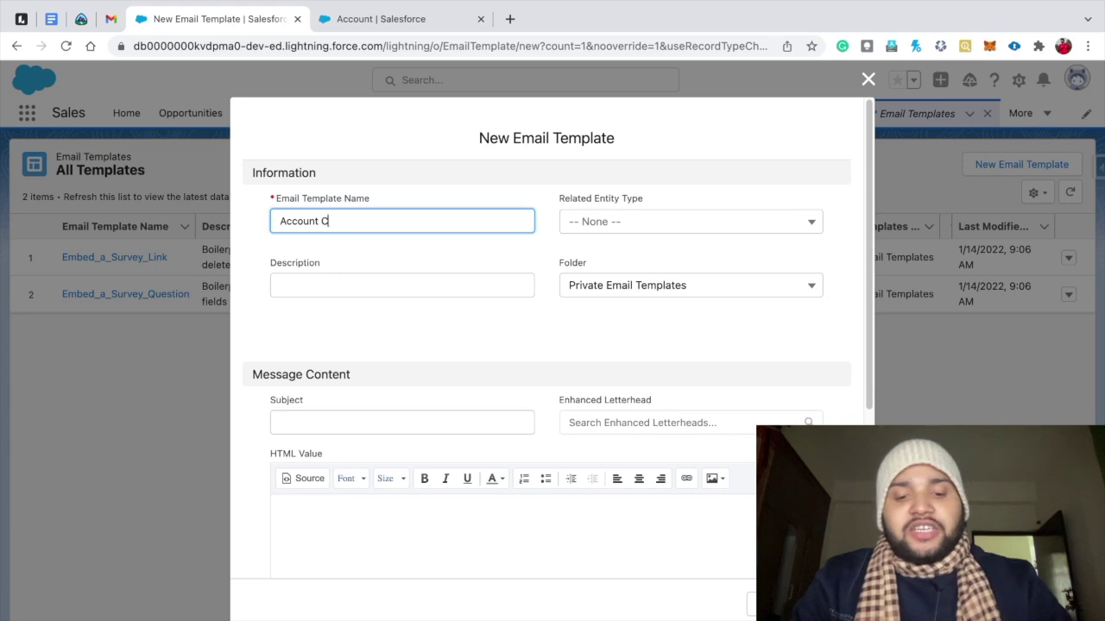
type("reation Welcome E")
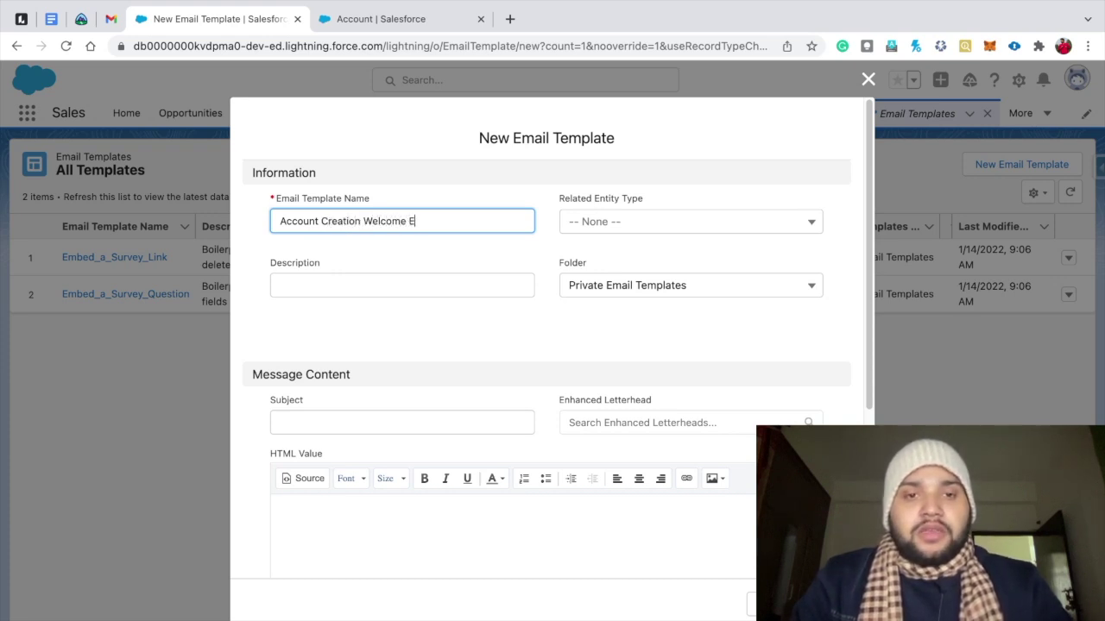
type("mail")
Set the template's related entity type to Account and its folder to Public Email Templates
key("Tab")
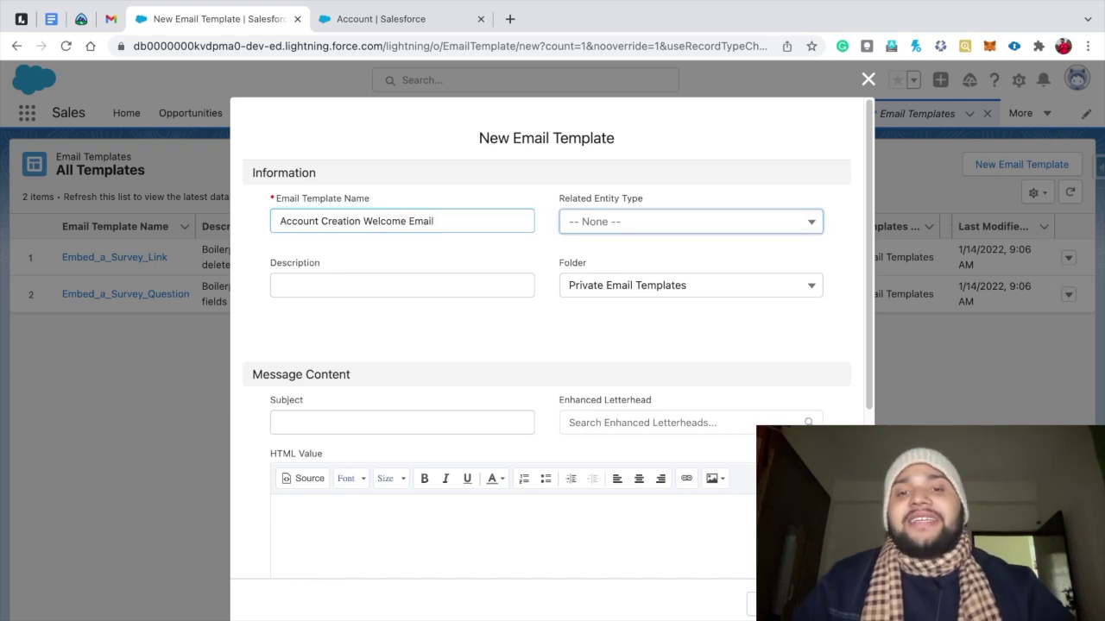
key("Down")
key("Down")
key("Return")
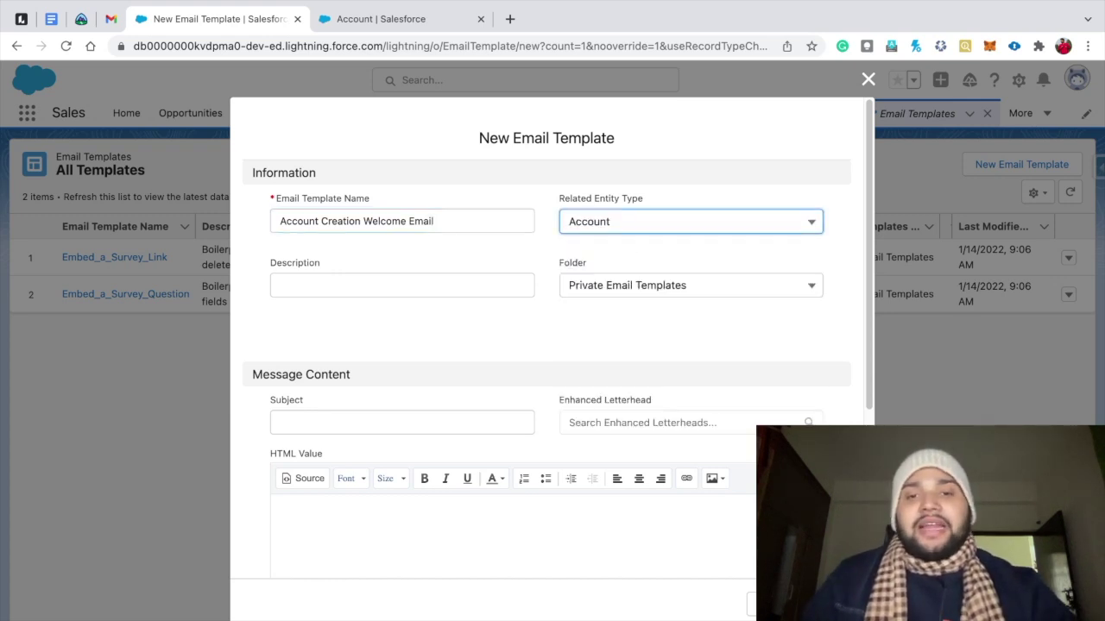
key("Tab")
key("Tab")
key("Return")
key("Down")
key("Return")
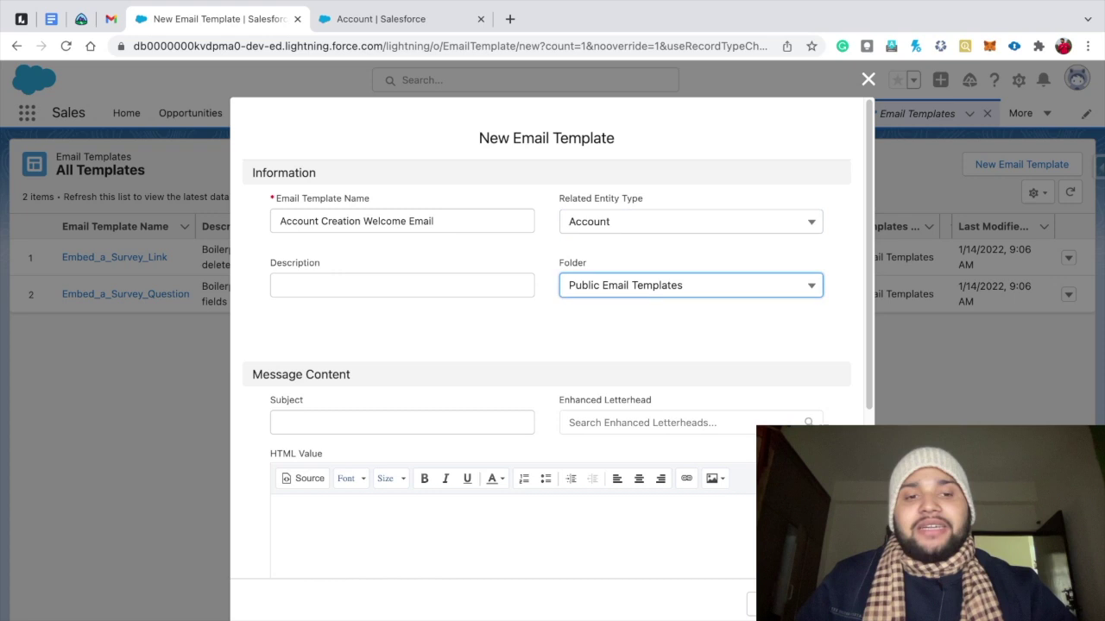
Enter "Welcome to the Ohana!!" as the template's subject and save the template
key("Tab")
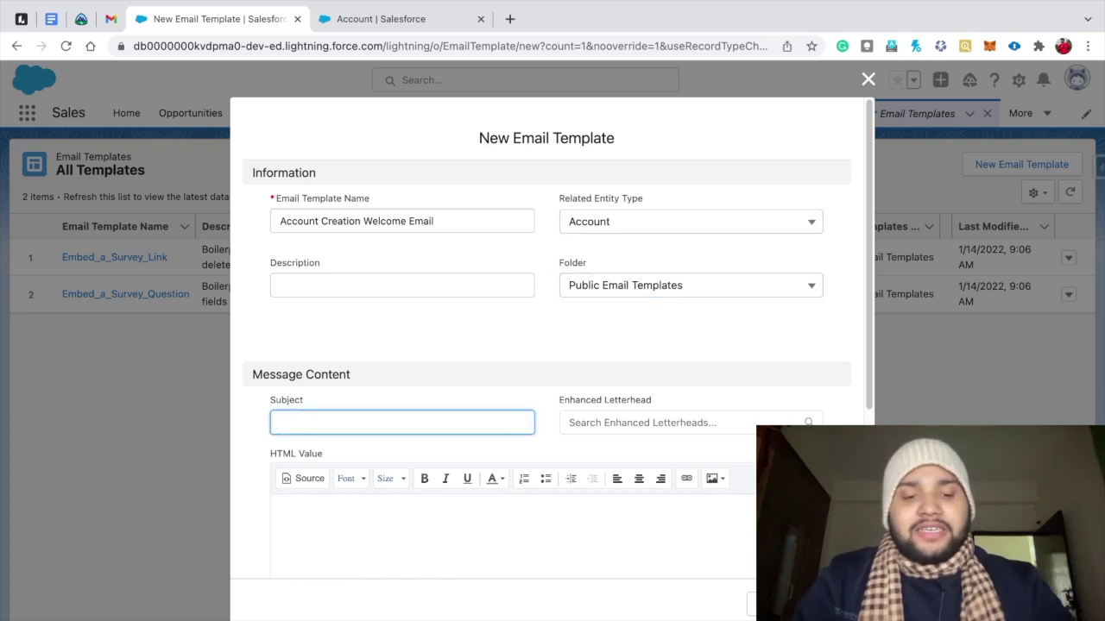
type("W")
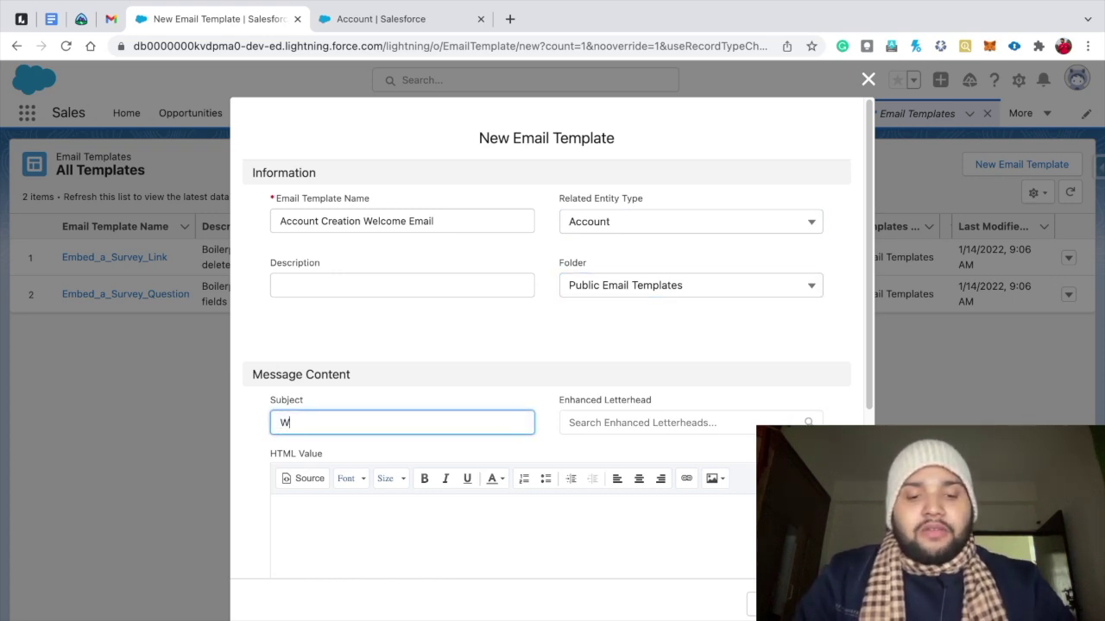
type("el")
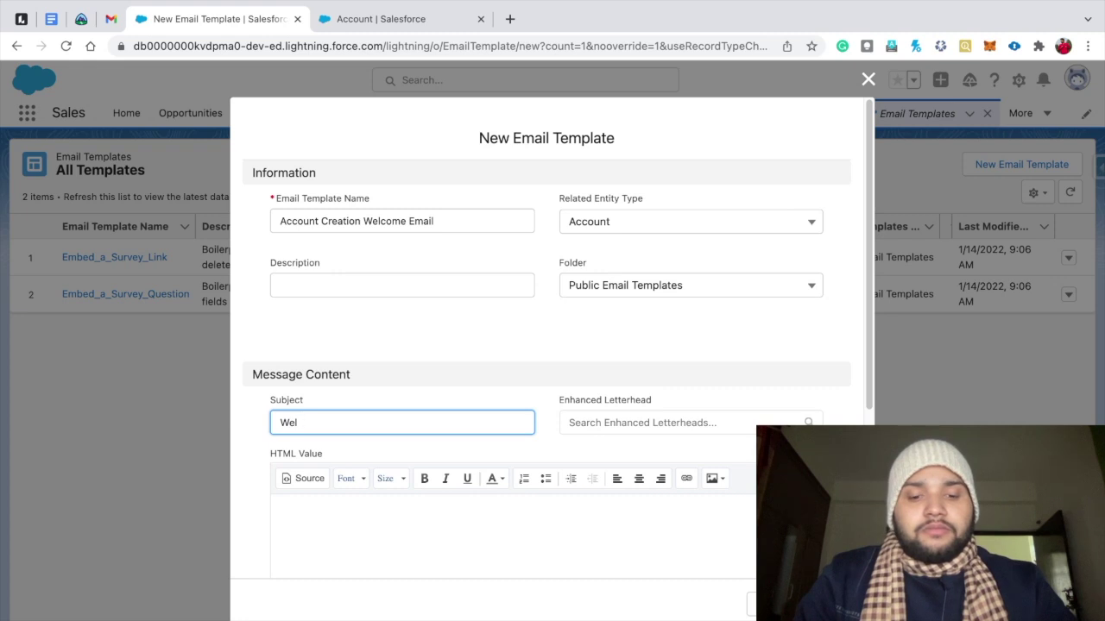
type("ccome t th")
key("BackSpace")
key("BackSpace")
type("o the Ohana!!")
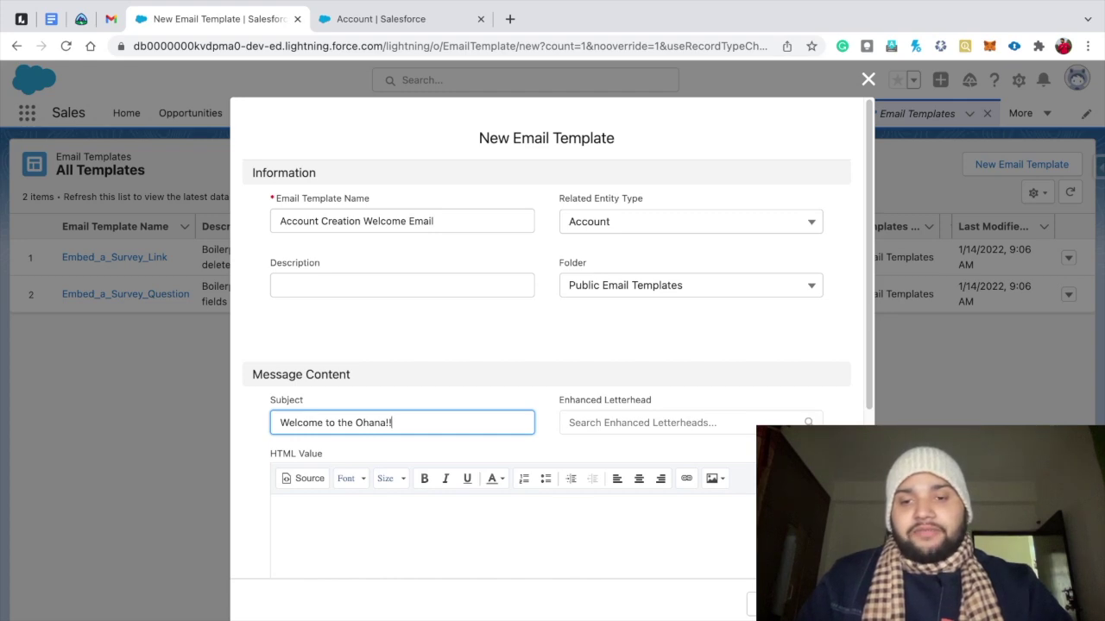
key("super+s")
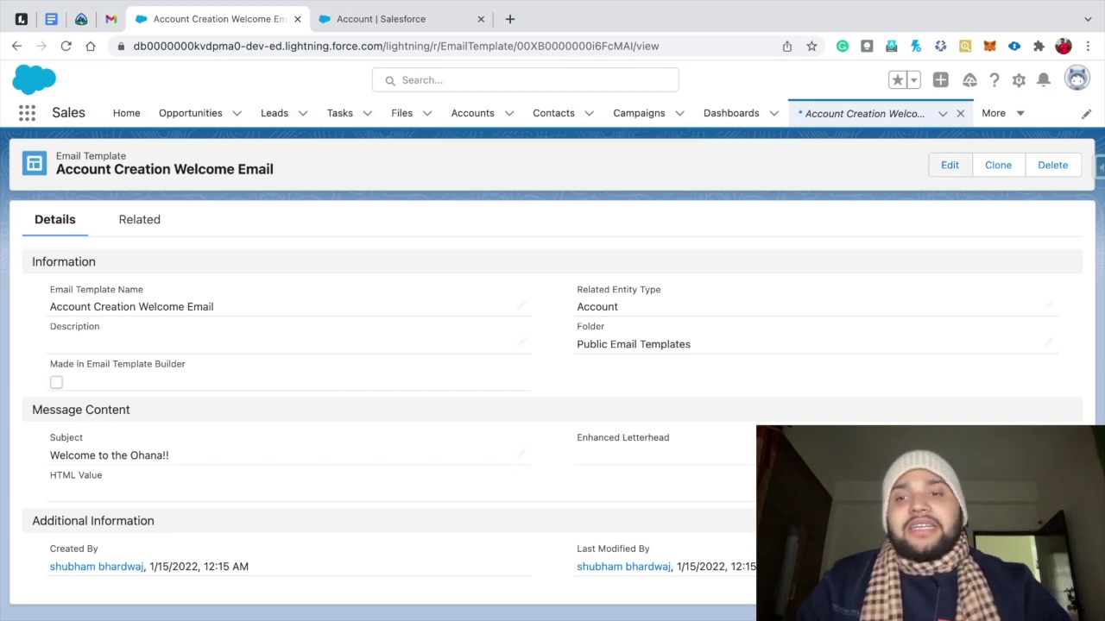
Open the saved template for editing and enter some random filler text as its HTML value
left_click(949, 164)
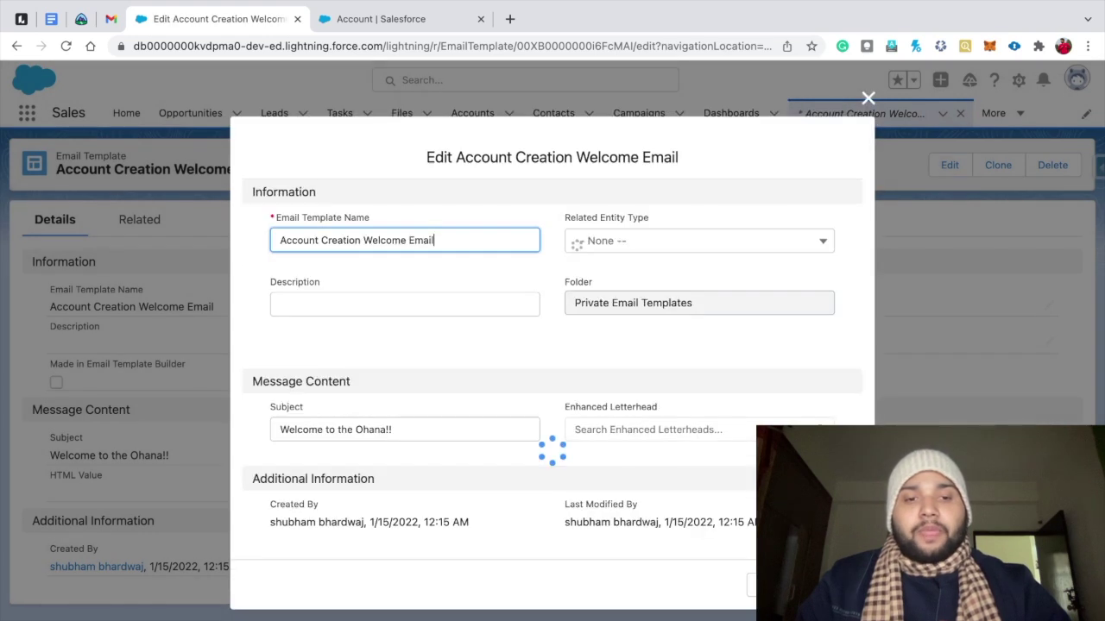
scroll(547, 345, "down", 2)
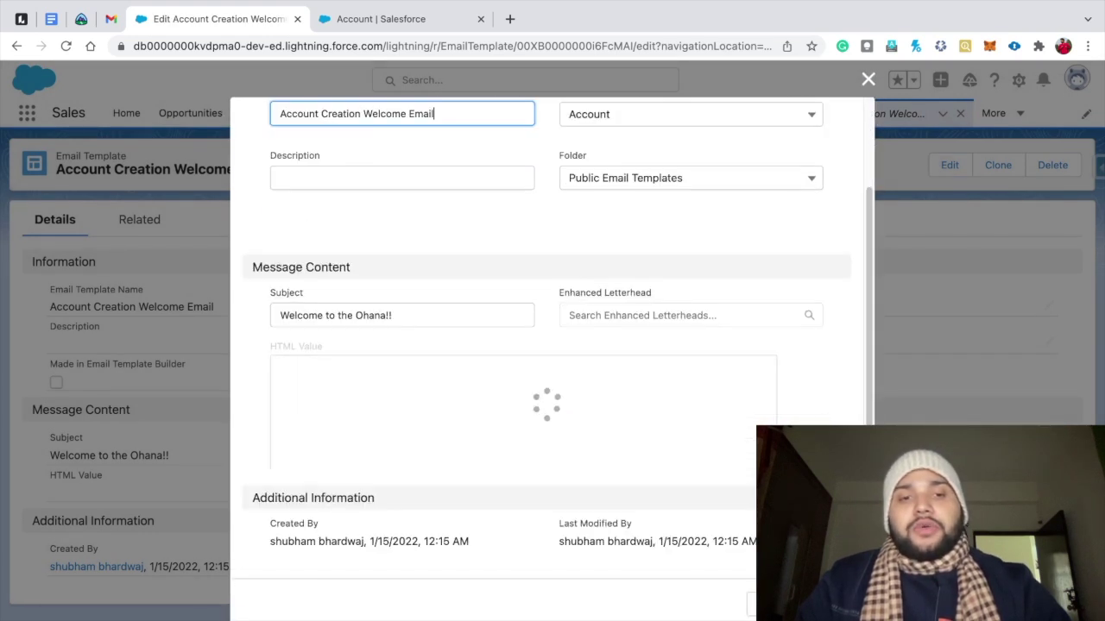
scroll(547, 345, "down", 2)
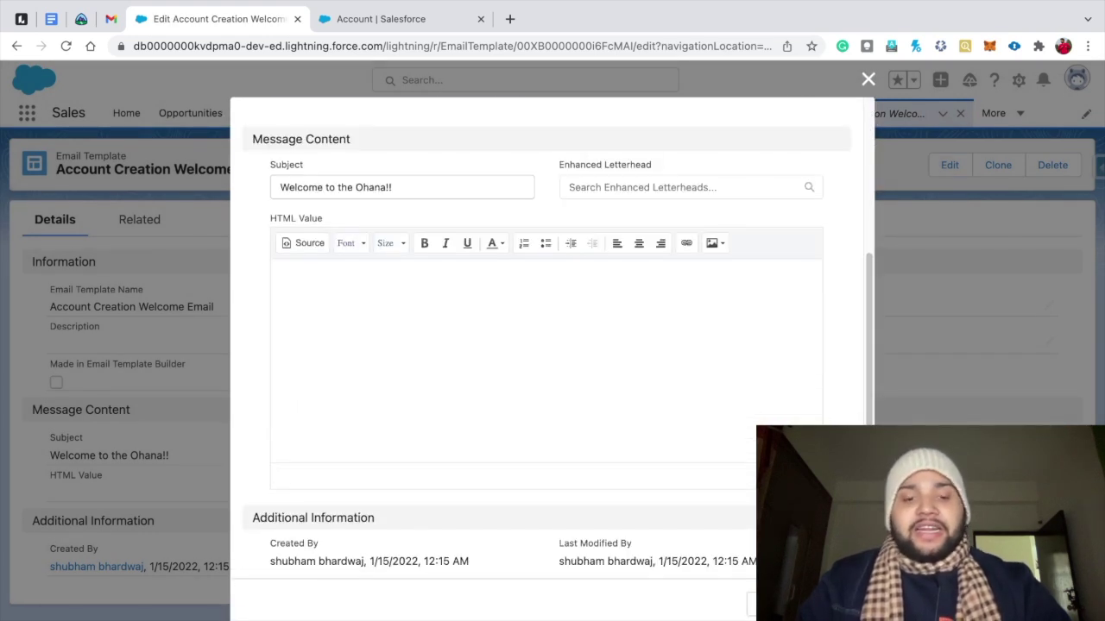
type("kjbsksvlsinvsehaskcncakjciash")
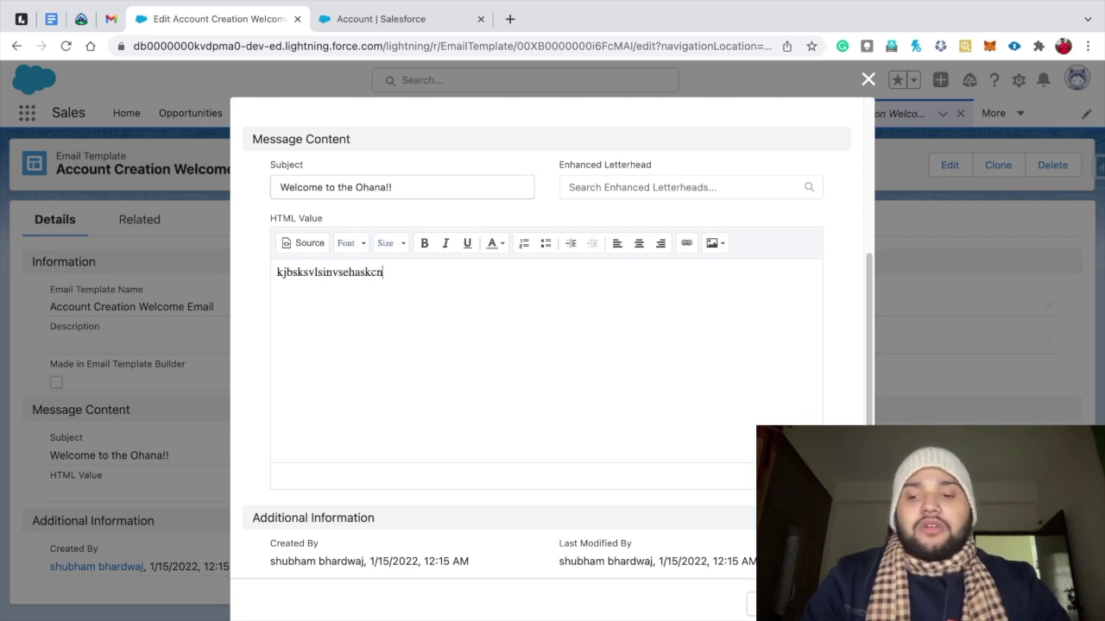
Delete the filler text from the HTML value and close the template editor without saving
key("BackSpace")
key("BackSpace")
key("BackSpace")
key("BackSpace")
key("BackSpace")
key("BackSpace")
key("BackSpace")
key("BackSpace")
key("BackSpace")
key("BackSpace")
key("BackSpace")
key("BackSpace")
key("BackSpace")
key("BackSpace")
key("BackSpace")
key("BackSpace")
key("BackSpace")
key("BackSpace")
key("BackSpace")
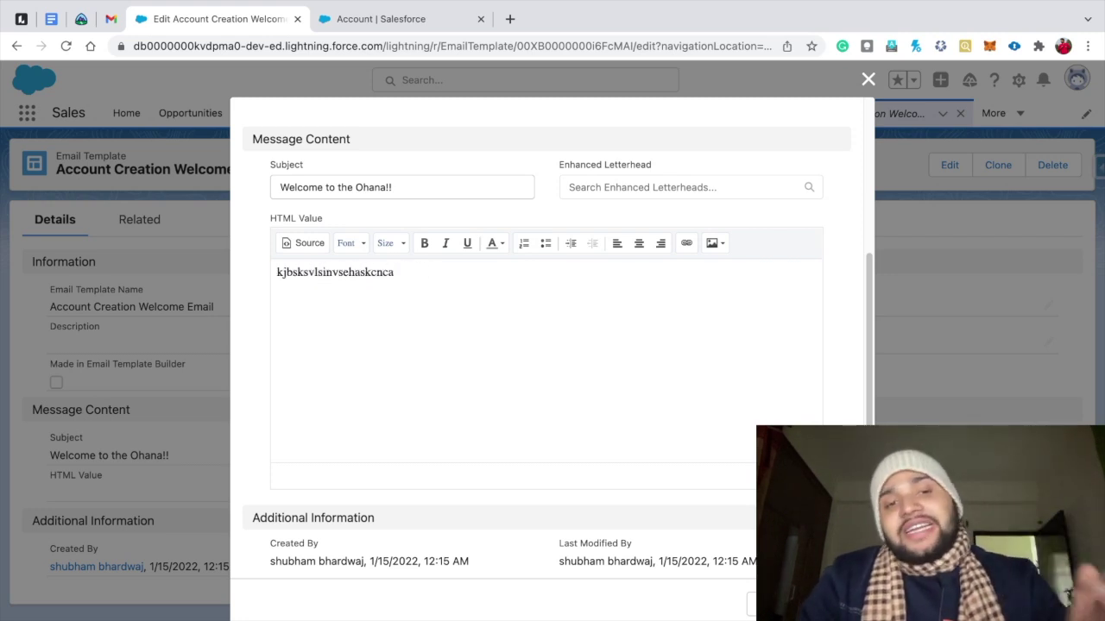
key("BackSpace")
key("BackSpace")
key("BackSpace")
key("BackSpace")
key("BackSpace")
key("BackSpace")
key("BackSpace")
key("BackSpace")
key("BackSpace")
key("BackSpace")
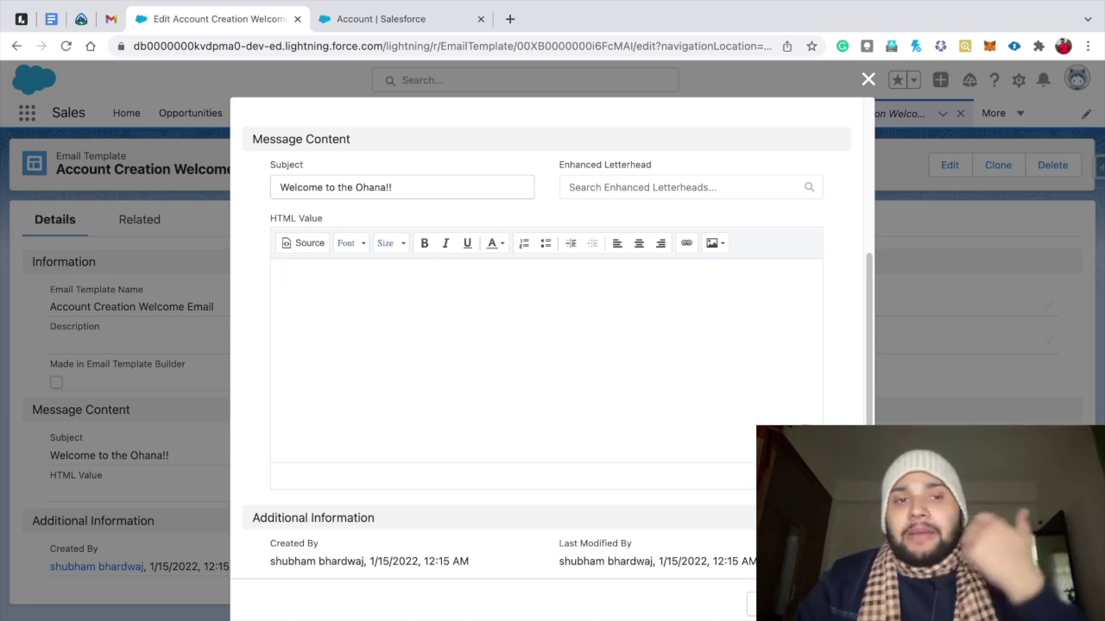
left_click(867, 80)
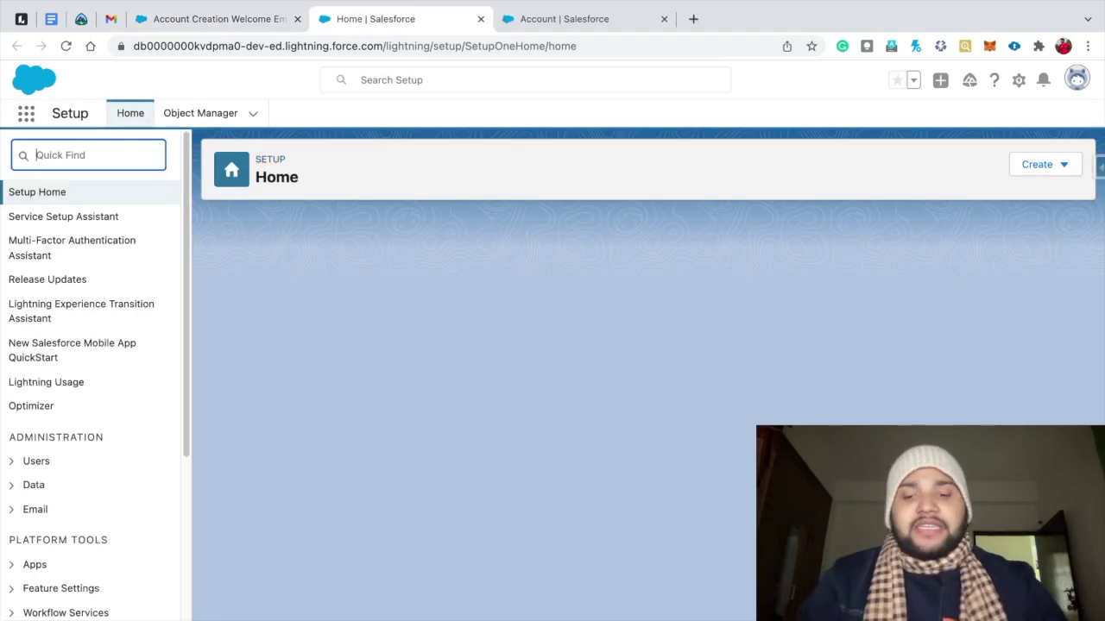
Search Setup for "perm" and open the Permission Sets page
type("per")
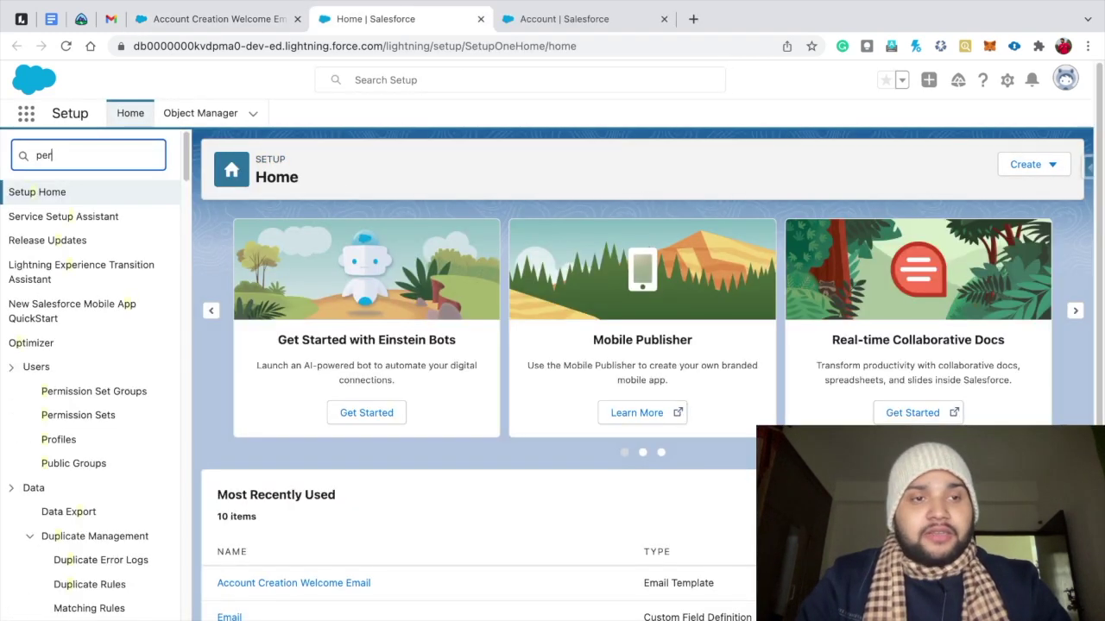
type("mo")
key("BackSpace")
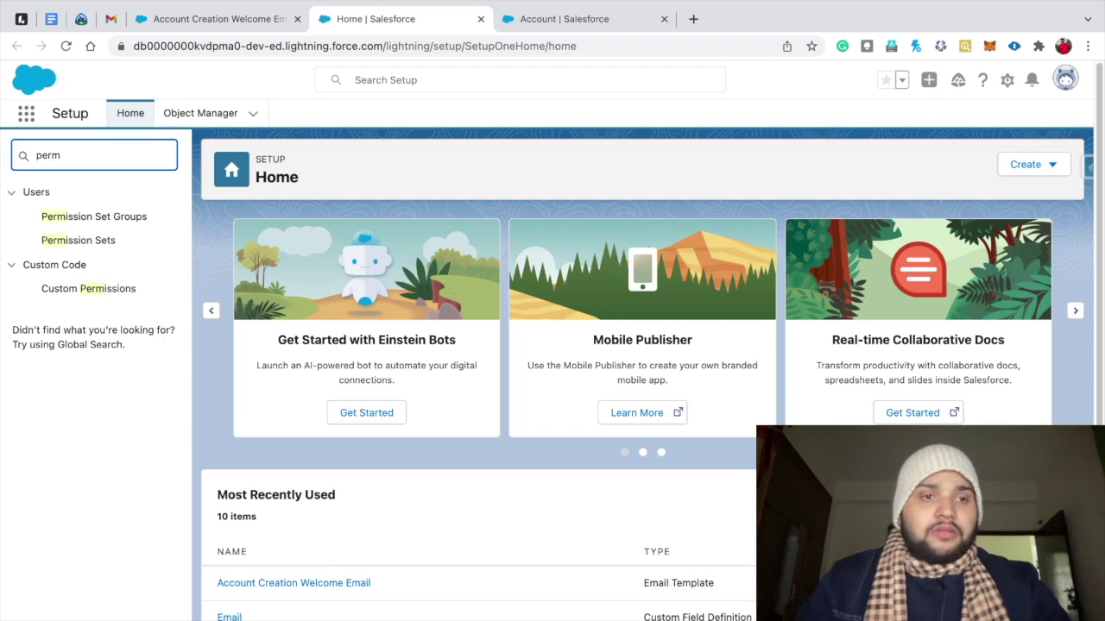
left_click(78, 240)
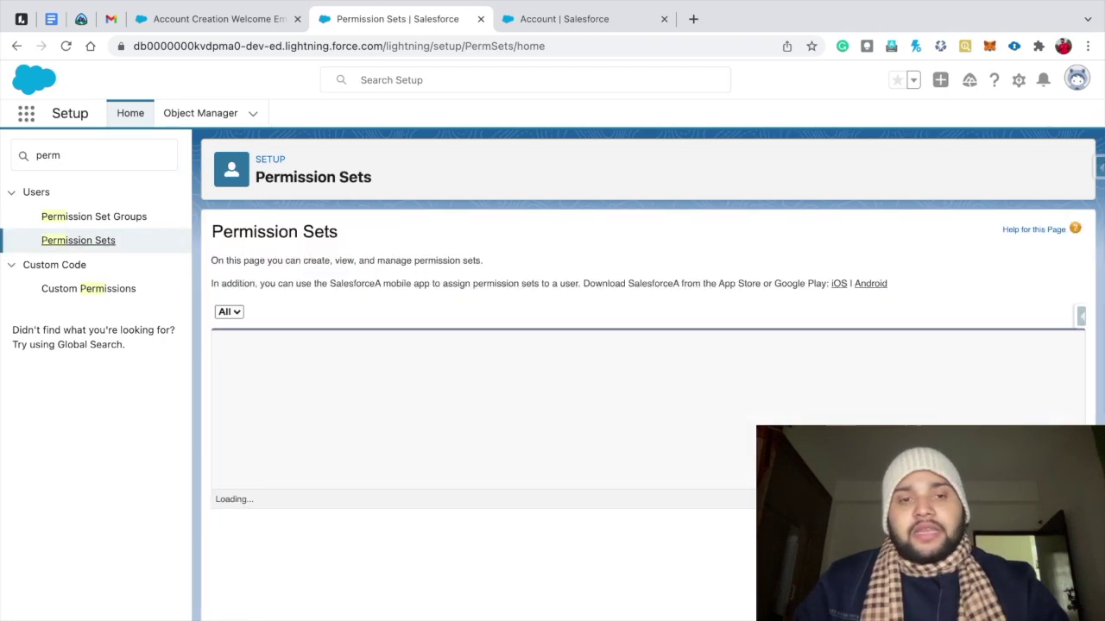
Create and save a permission set labelled "Template Builder Permisson" with the API name Template_Builder_Permisson
left_click(231, 342)
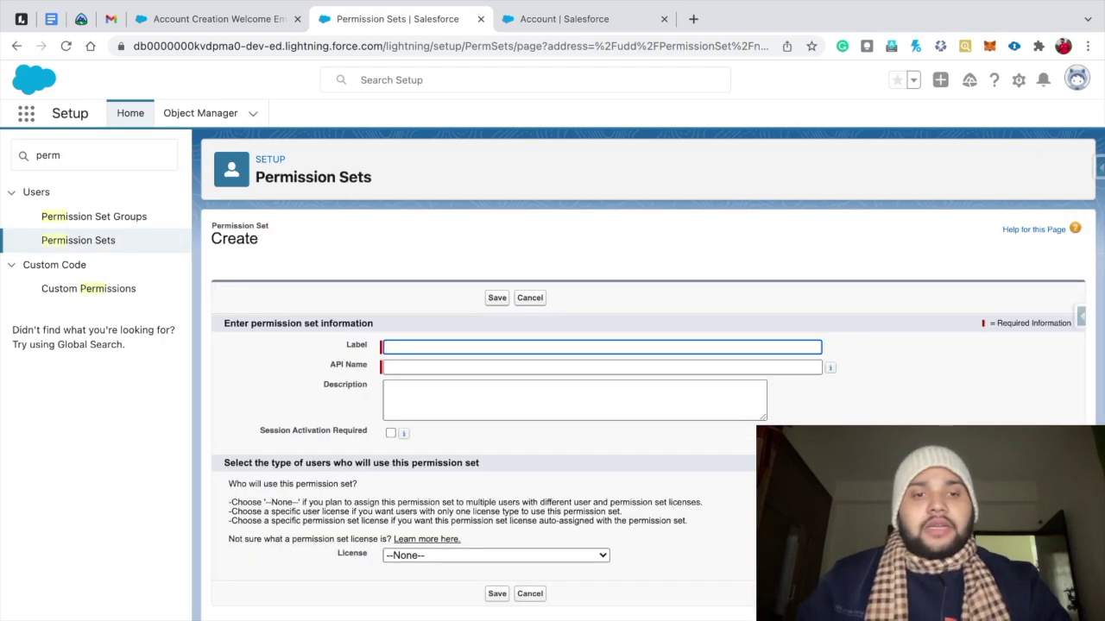
type("Tem")
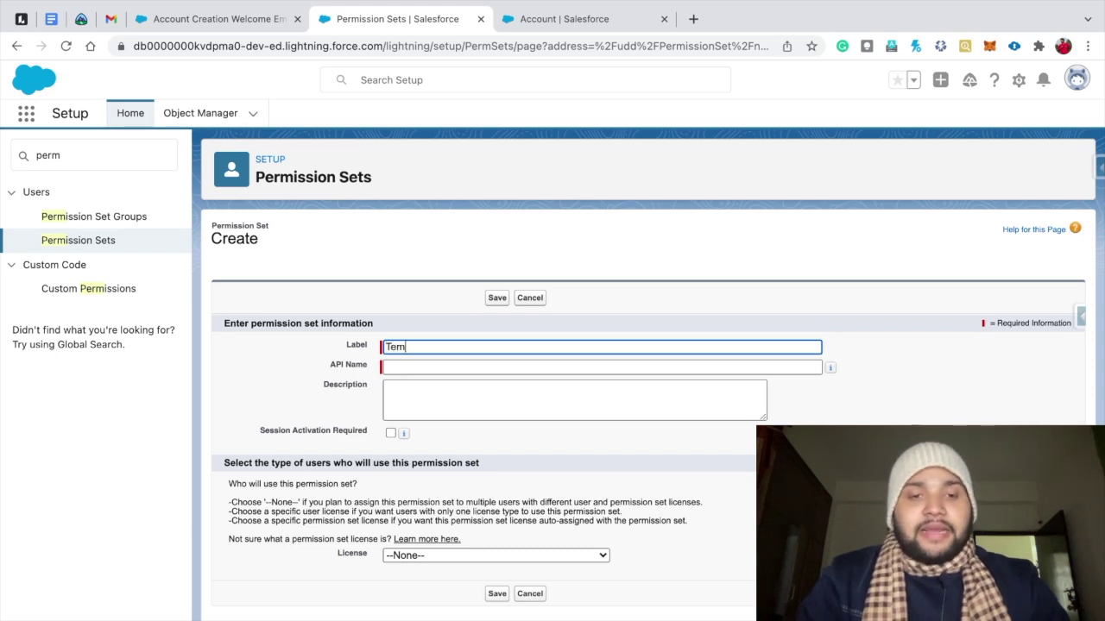
type("plate Bui")
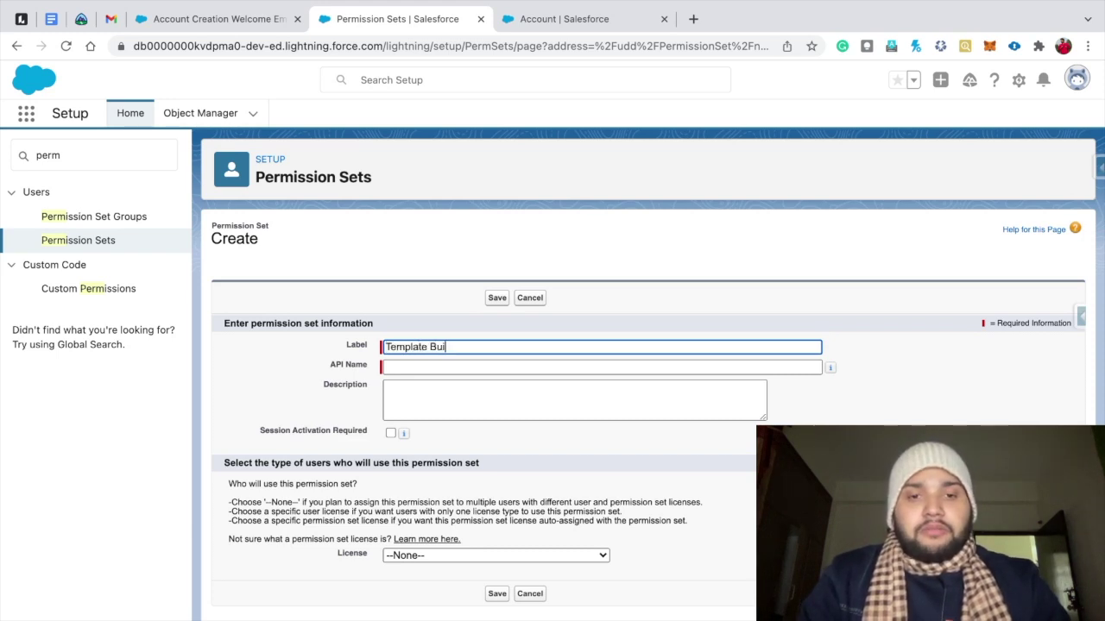
type("lder P")
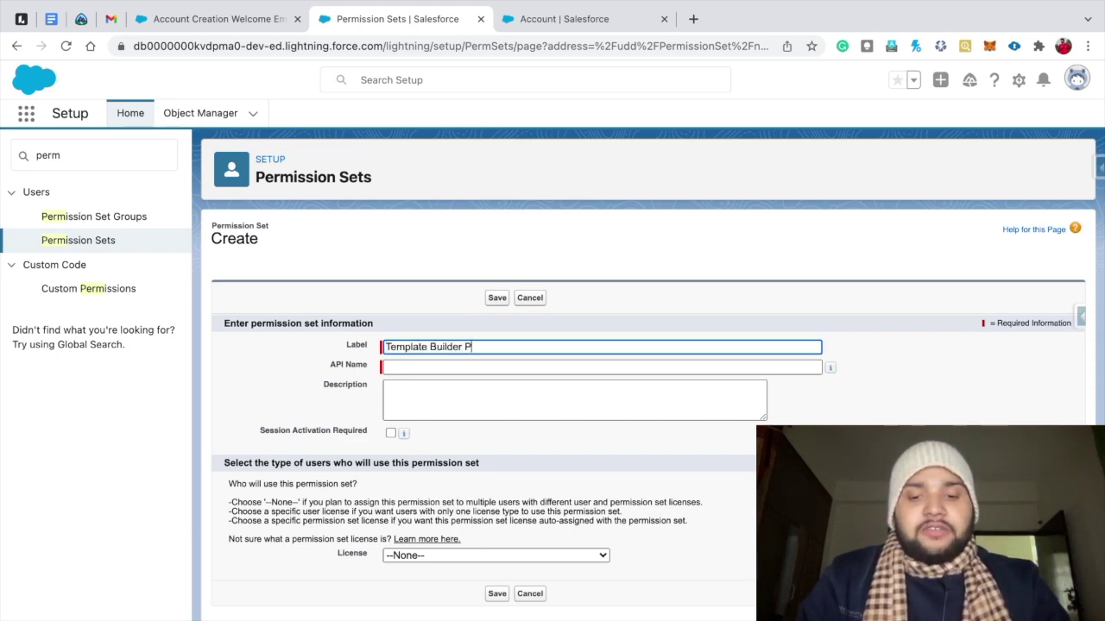
type("ermisson")
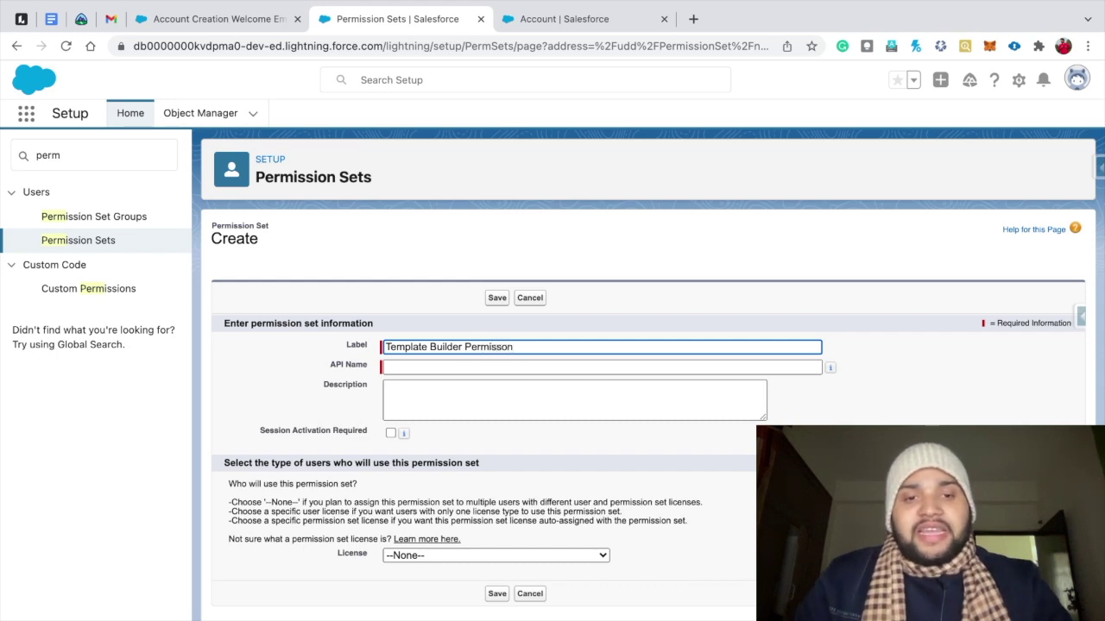
left_click(435, 366)
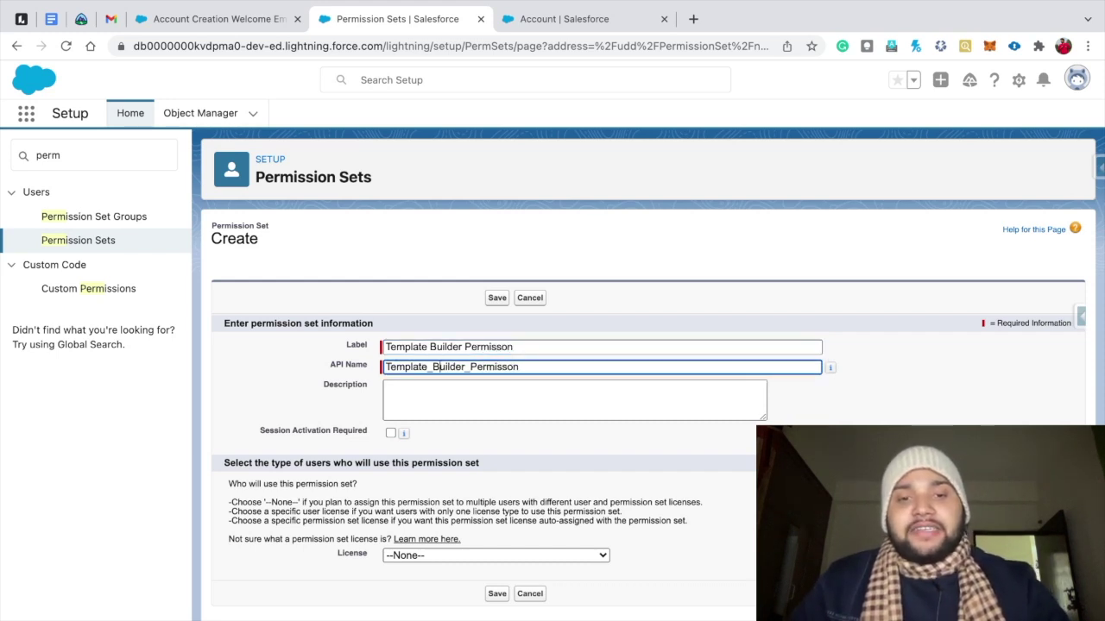
key("Return")
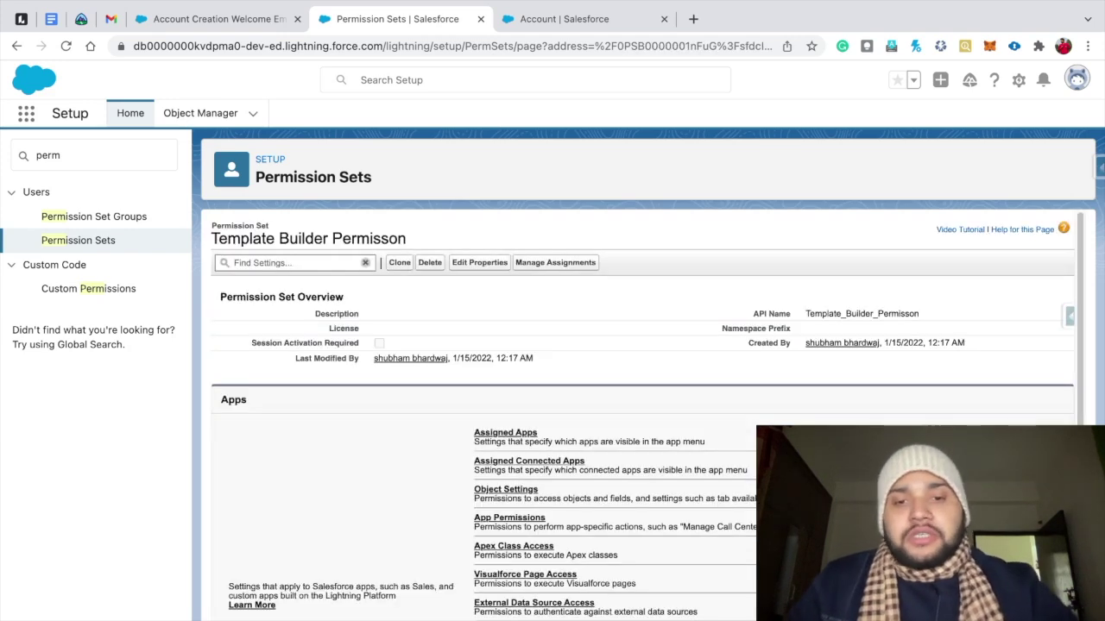
Enable the system permission "Access drag-and-drop content builder" in the Template Builder Permisson permission set and save it
scroll(643, 414, "down", 5)
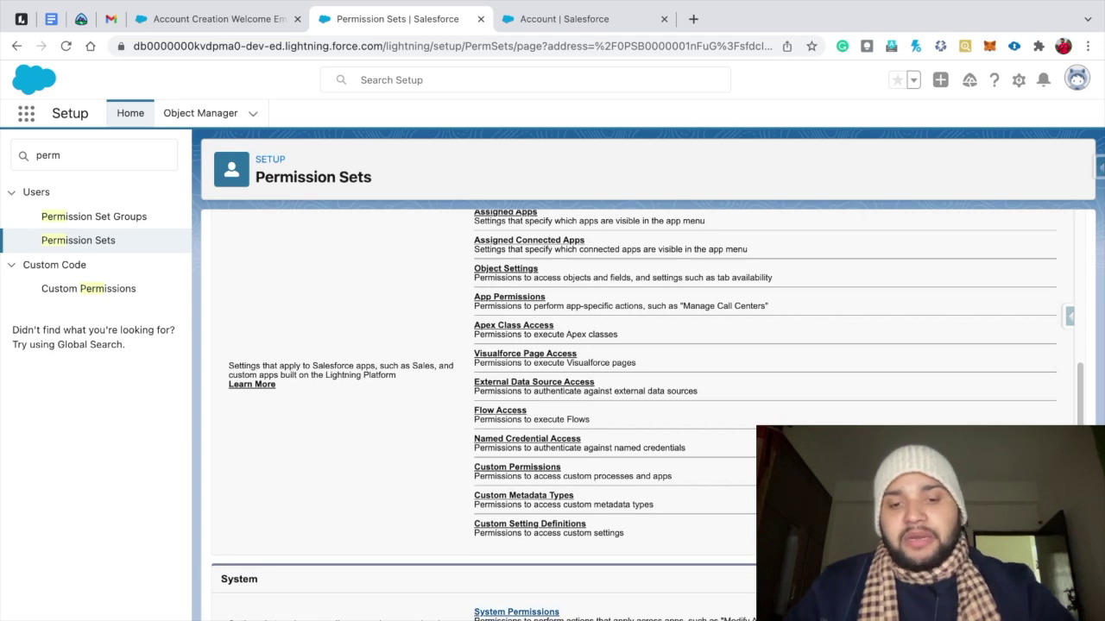
left_click(516, 612)
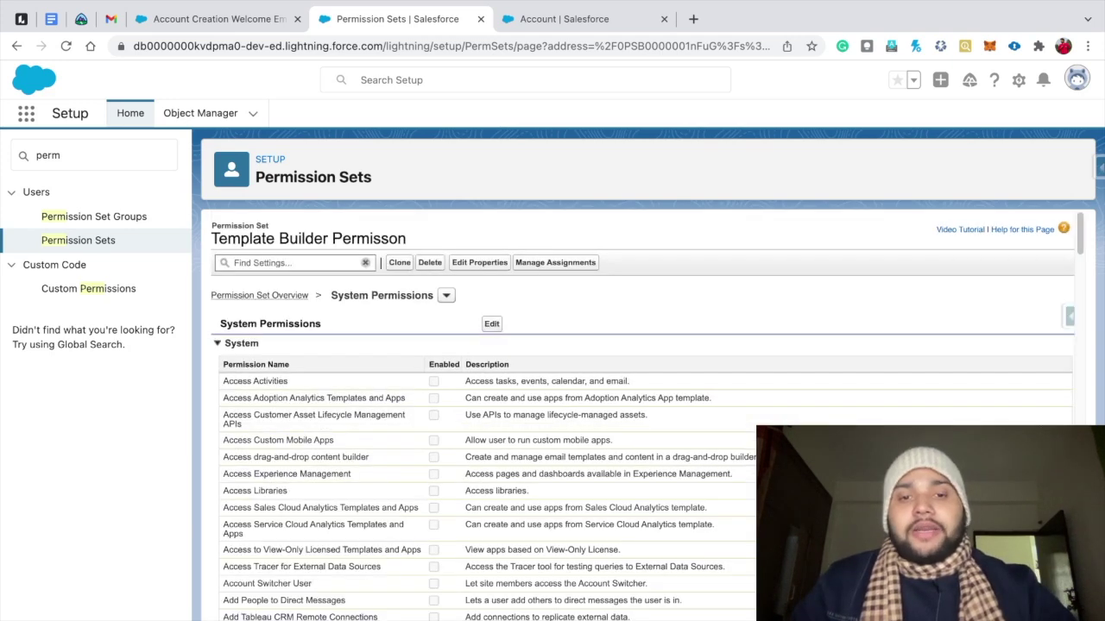
left_click(491, 324)
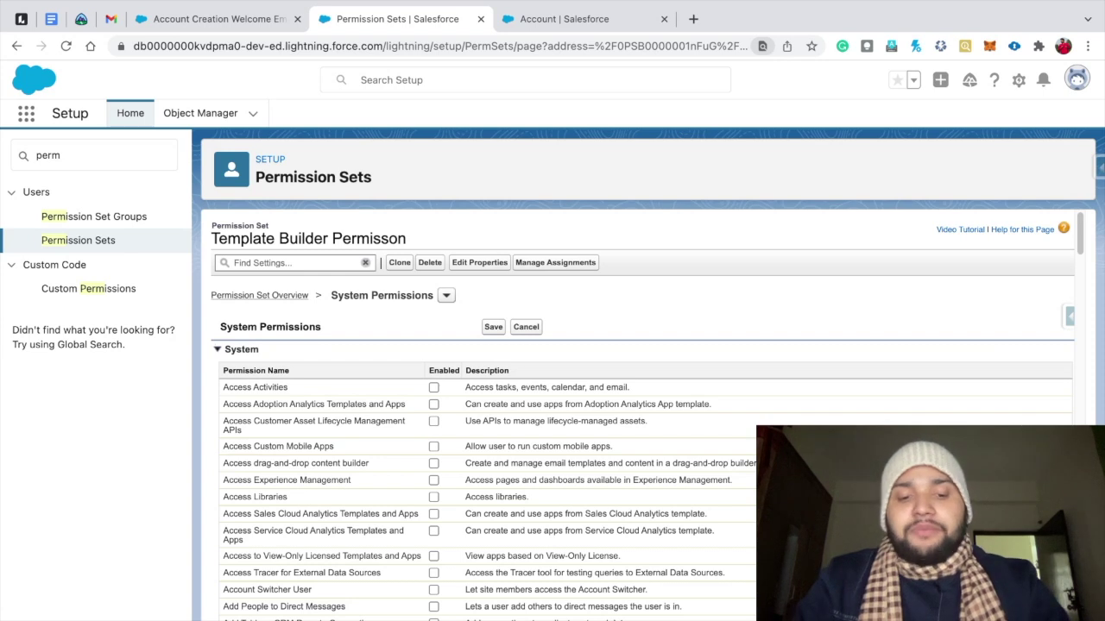
type("drag")
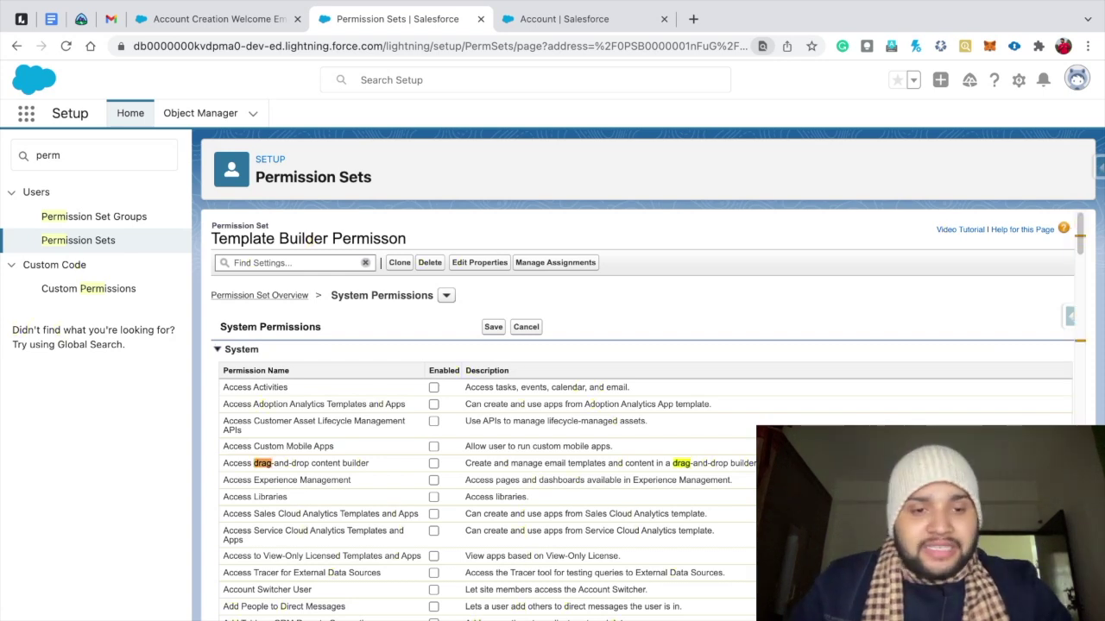
left_click_drag(223, 463, 369, 464)
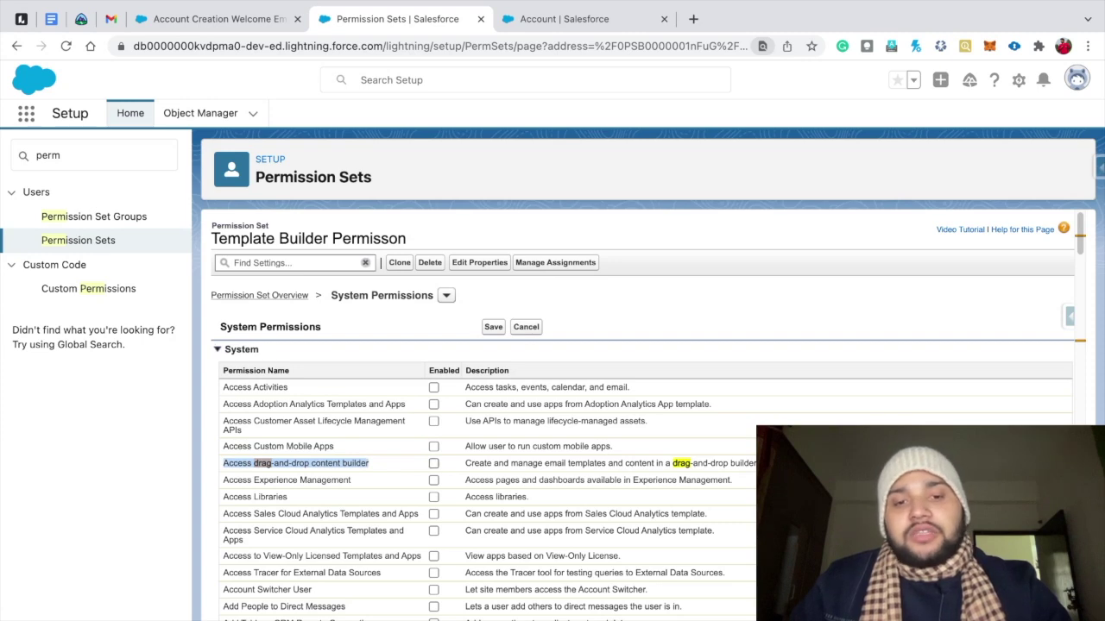
left_click(433, 464)
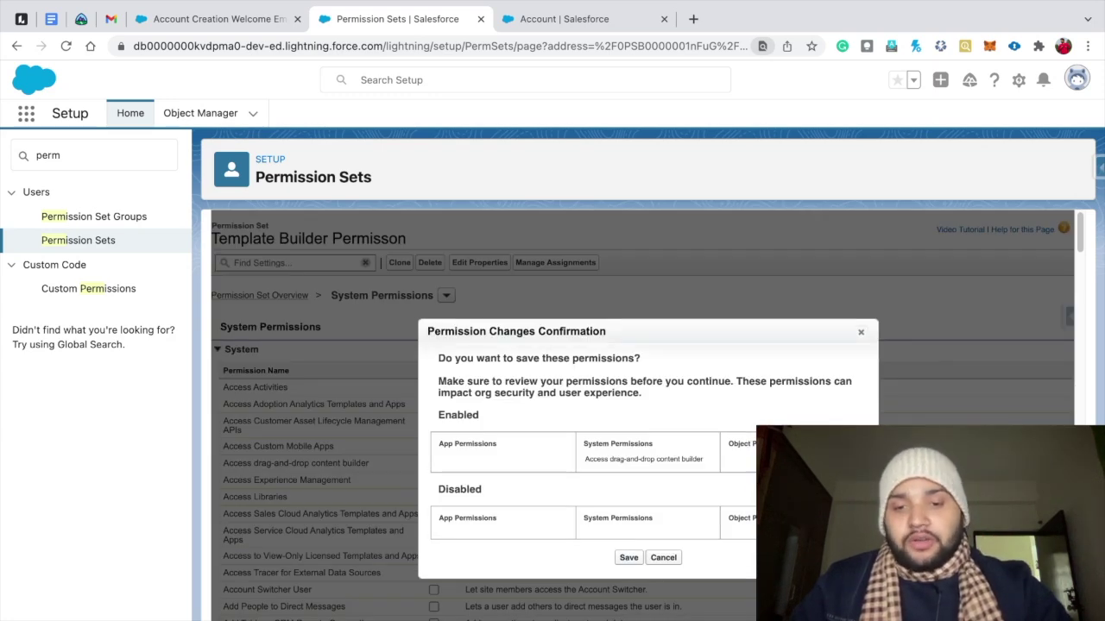
key("Return")
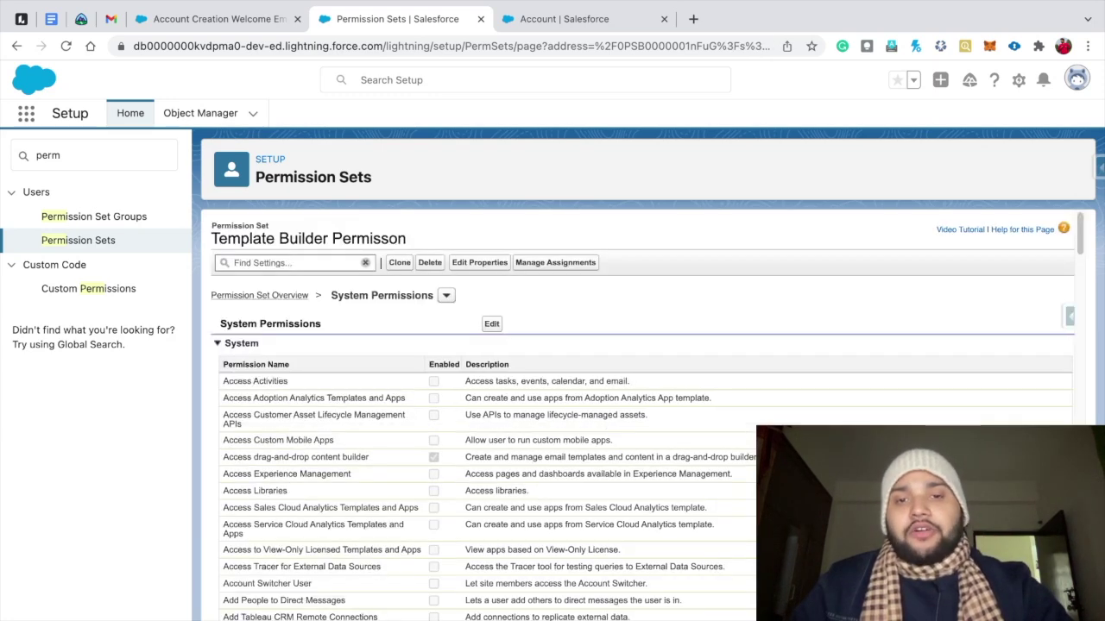
Assign the Template Builder Permisson permission set to the user with the System Administrator profile
left_click(555, 262)
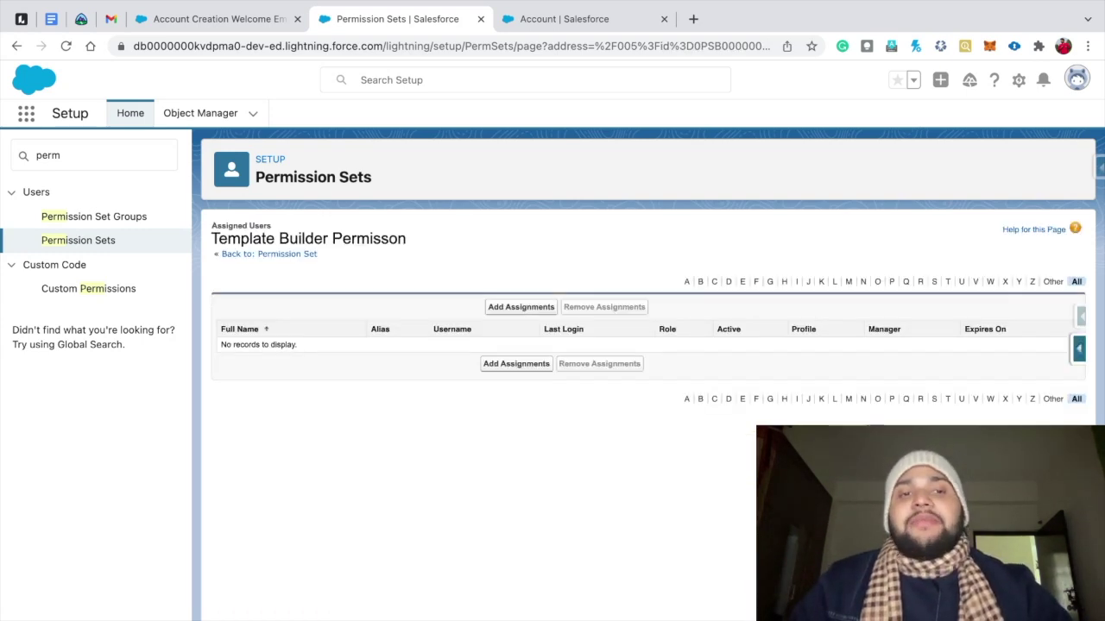
left_click(520, 306)
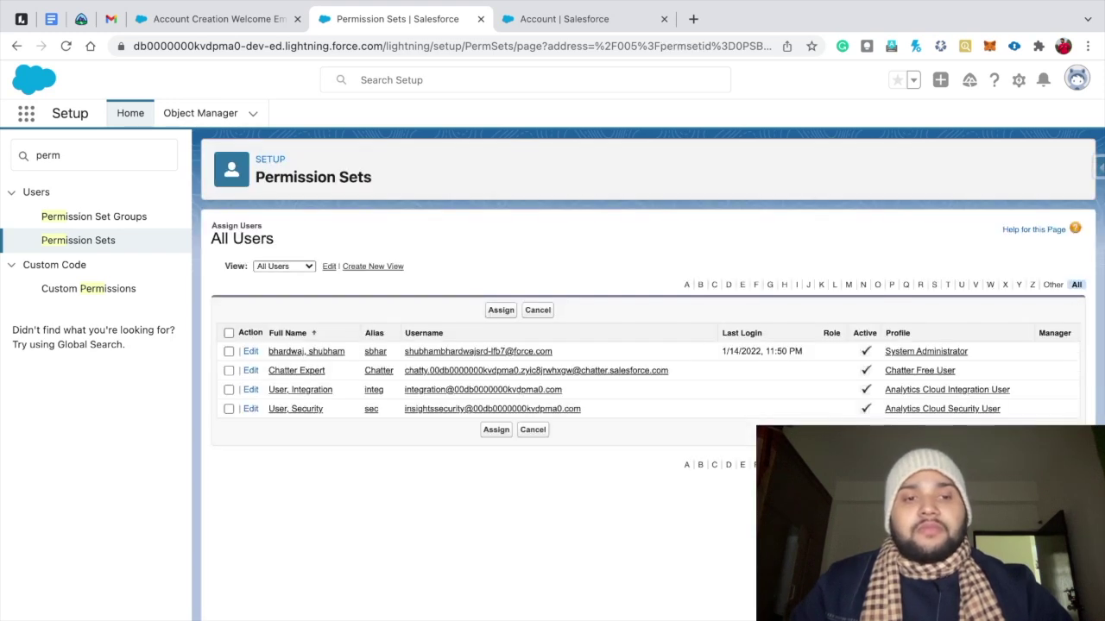
left_click(229, 351)
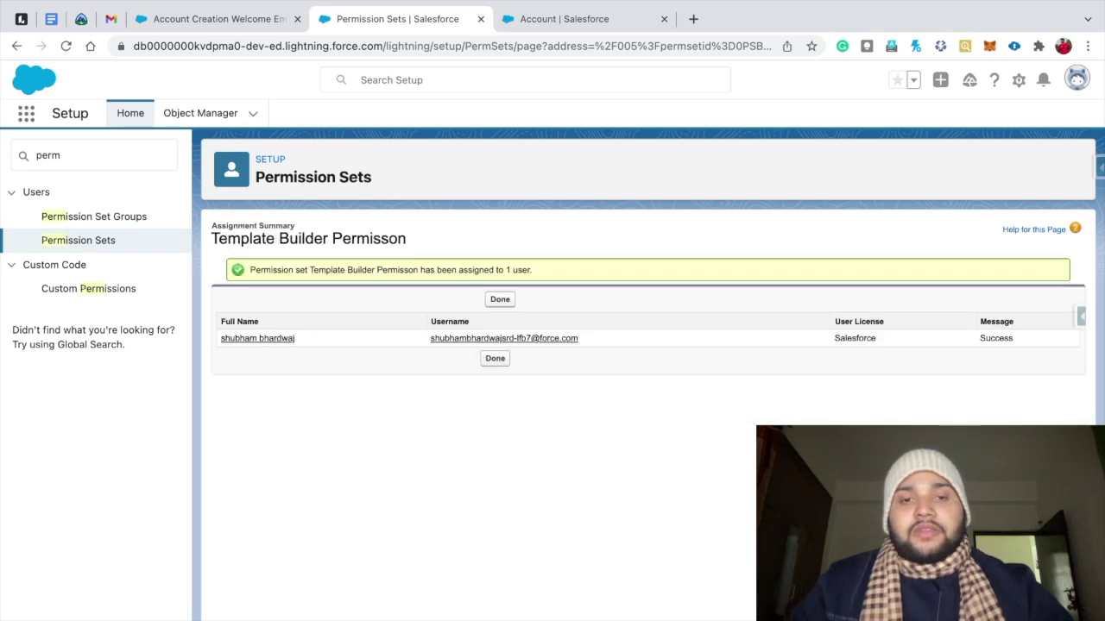
left_click(500, 299)
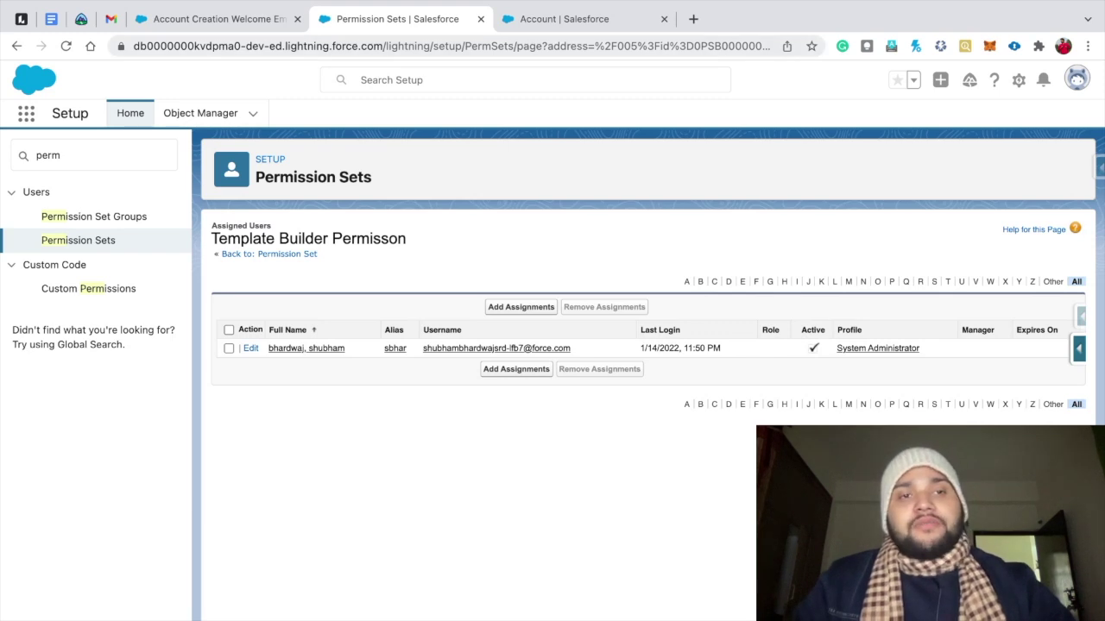
Reload the Account Creation Welcome Email template and open it in the Email Template Builder, dismissing the welcome video
left_click(216, 18)
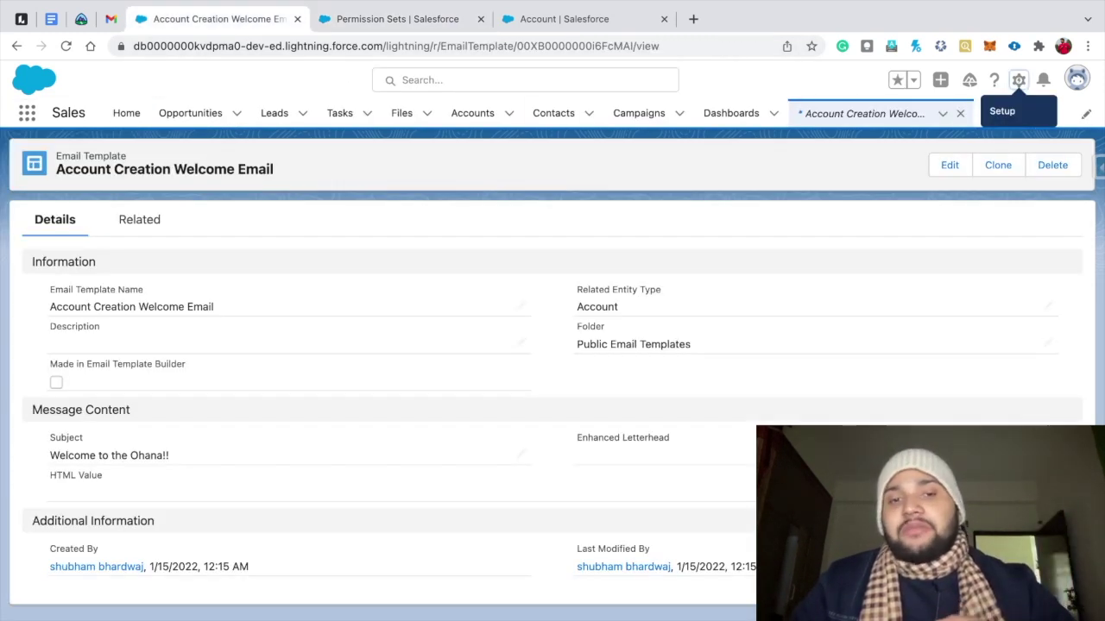
key("super+r")
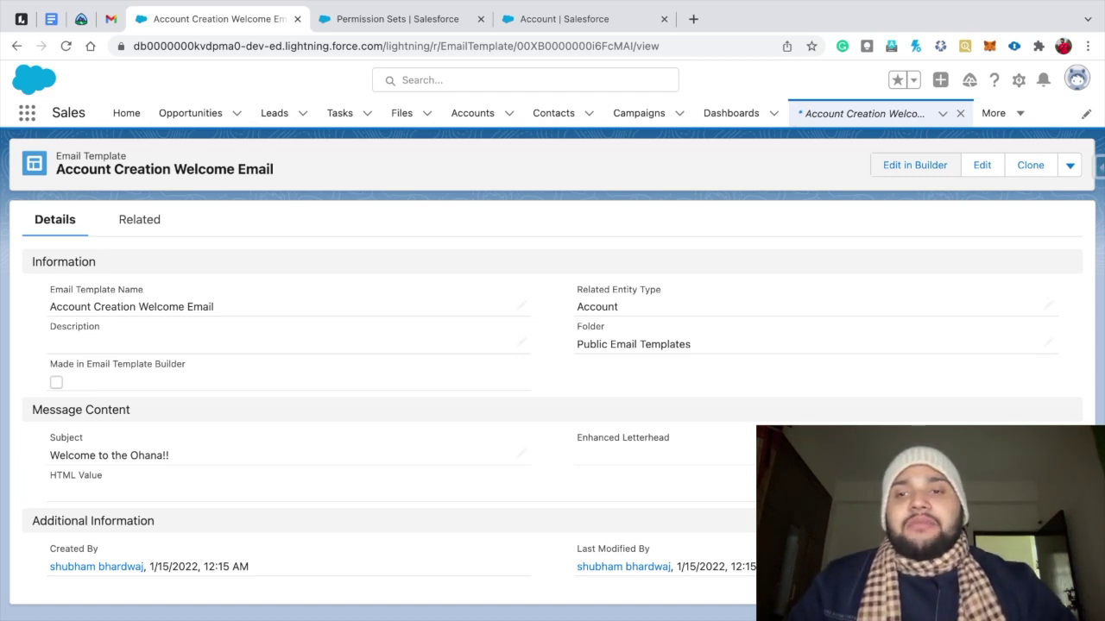
left_click(915, 164)
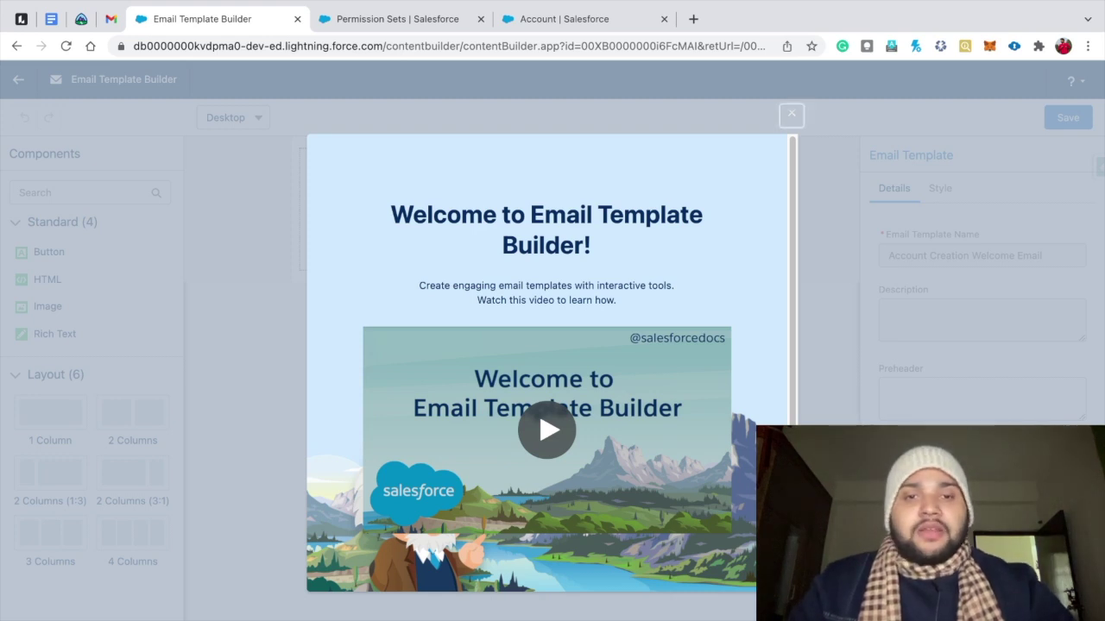
left_click(790, 113)
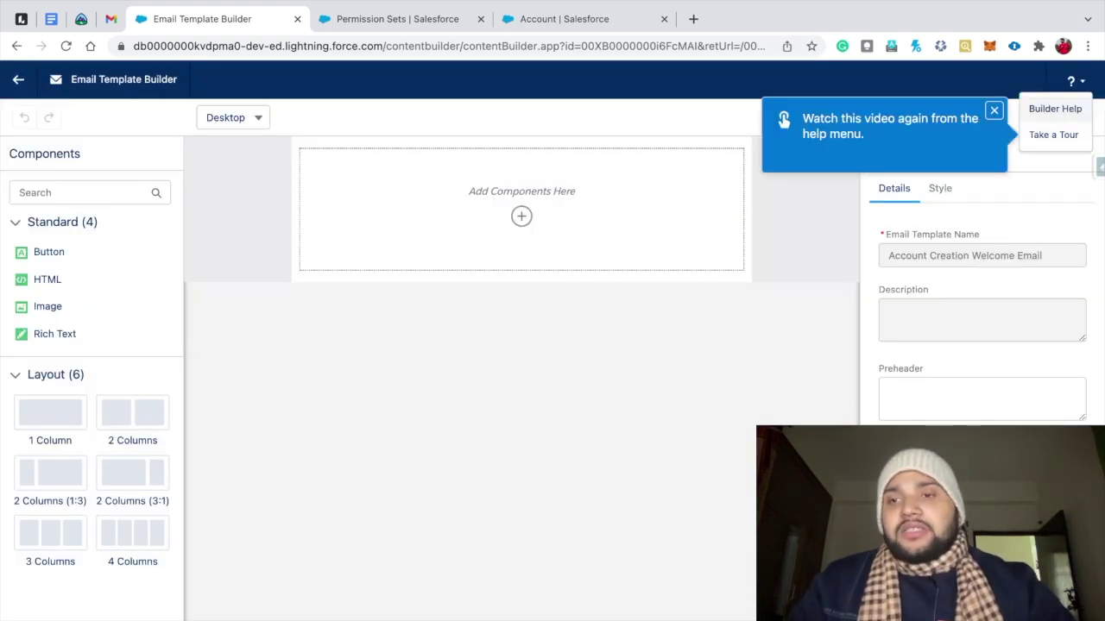
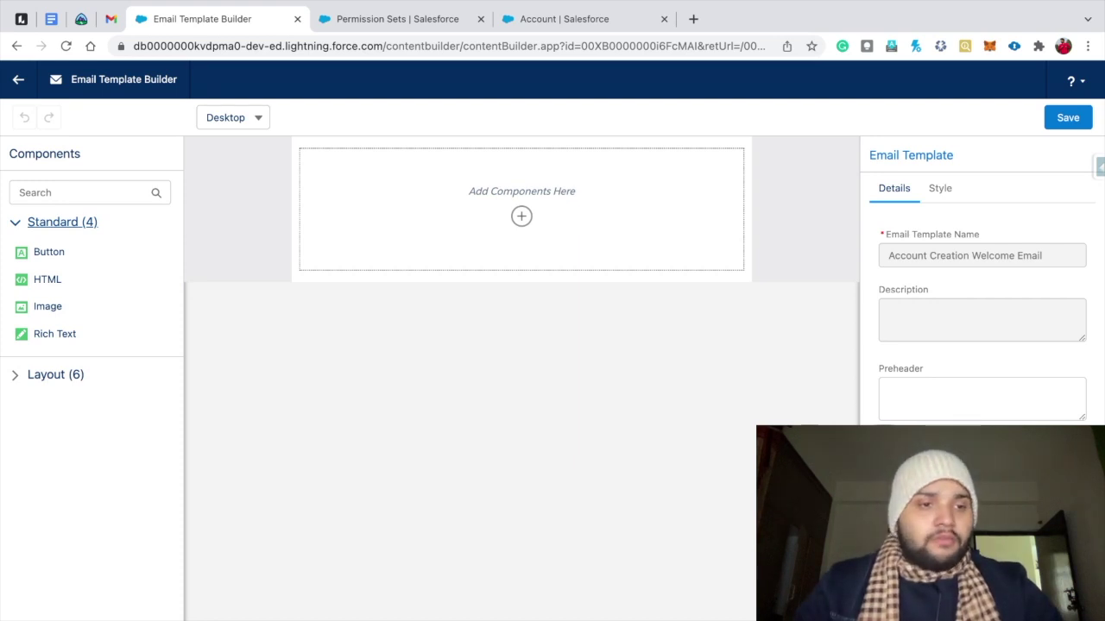
left_click(55, 374)
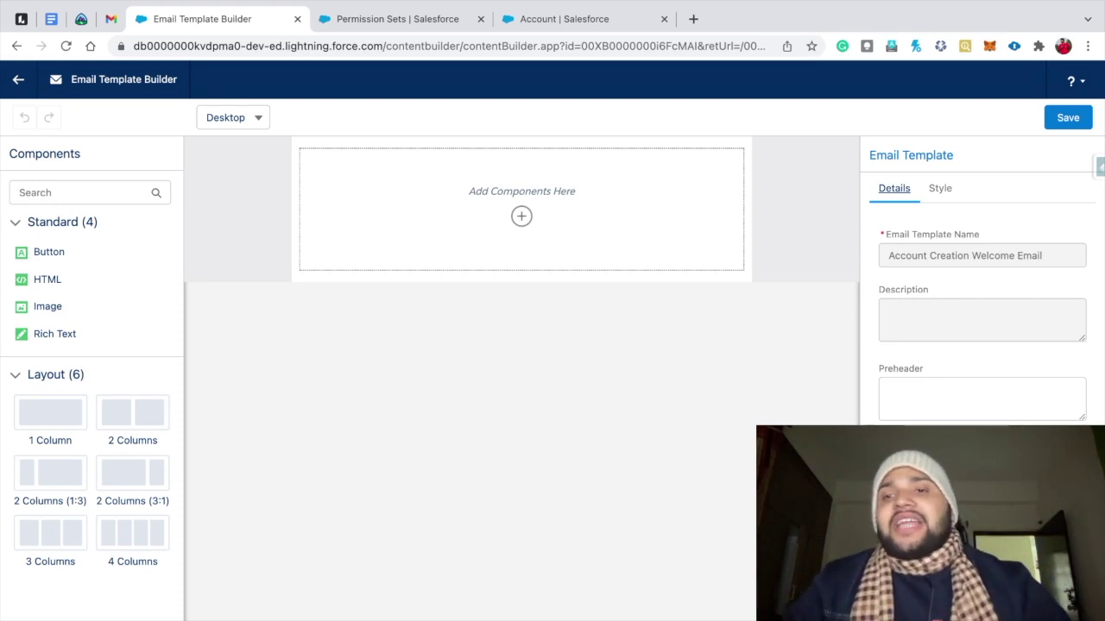
Set the email template's background color to blue, #0E48BD
left_click(938, 189)
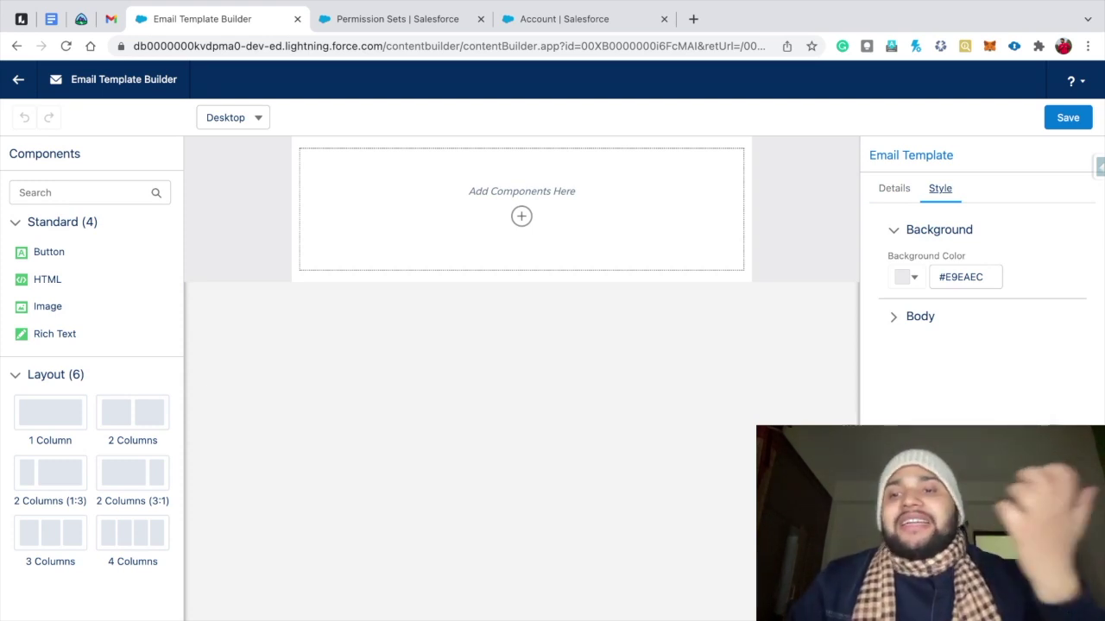
left_click(906, 277)
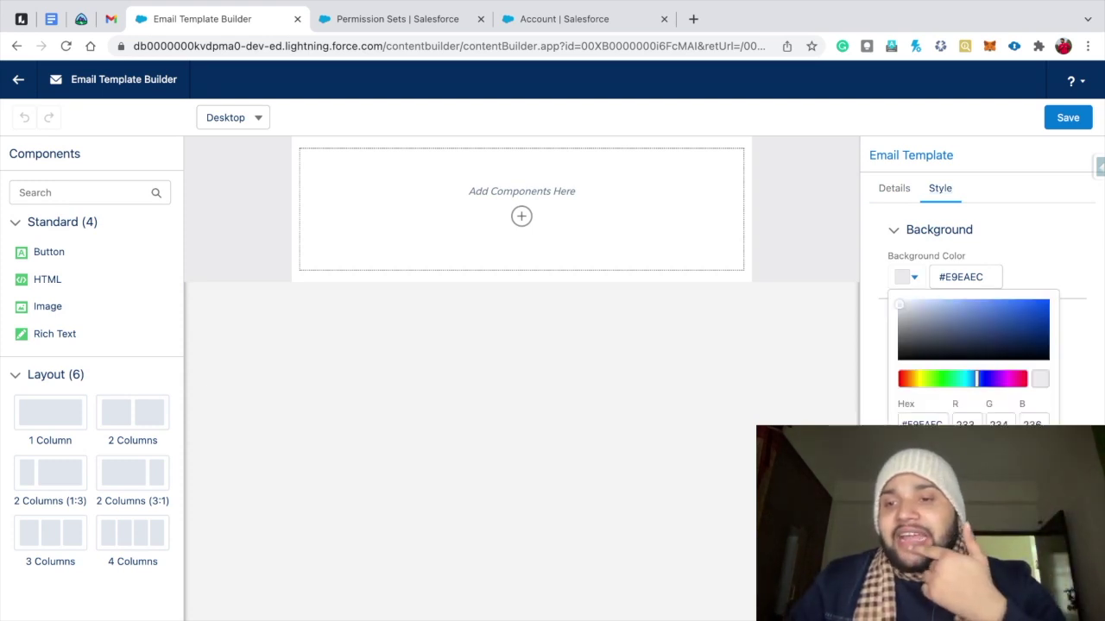
left_click(1036, 316)
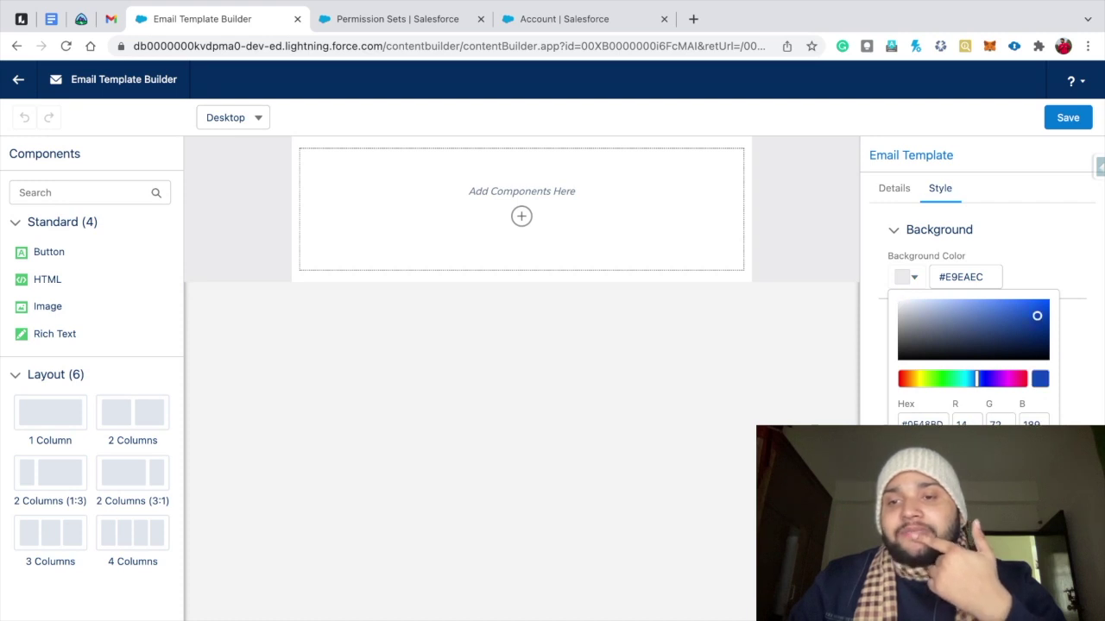
key("Return")
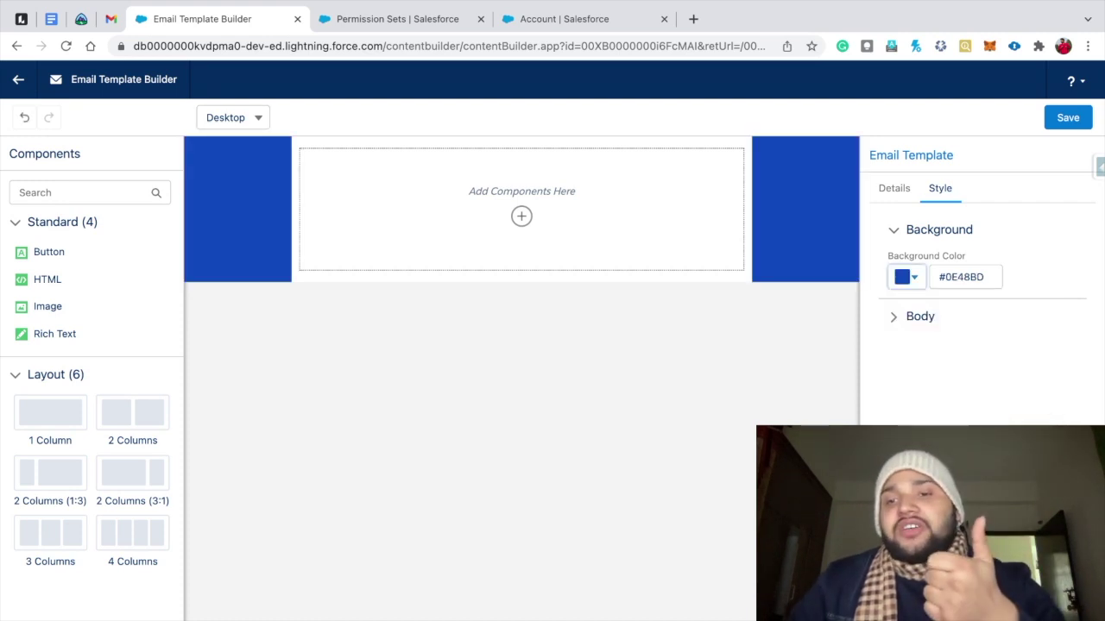
Set the email template's background color to white, #FFFFFF
left_click(906, 277)
left_click(897, 301)
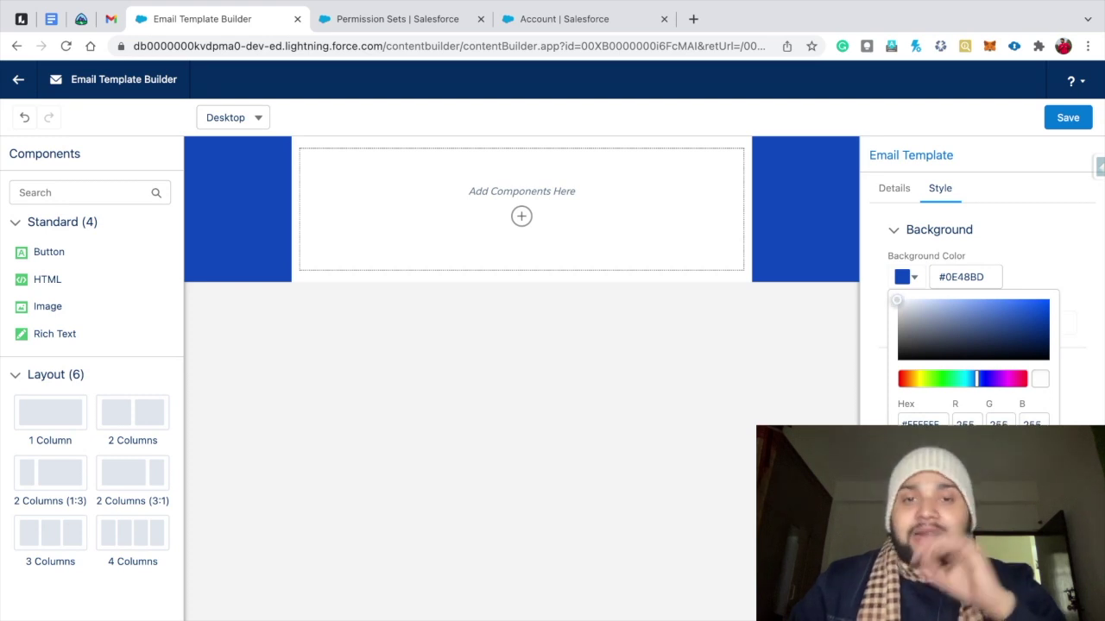
key("Return")
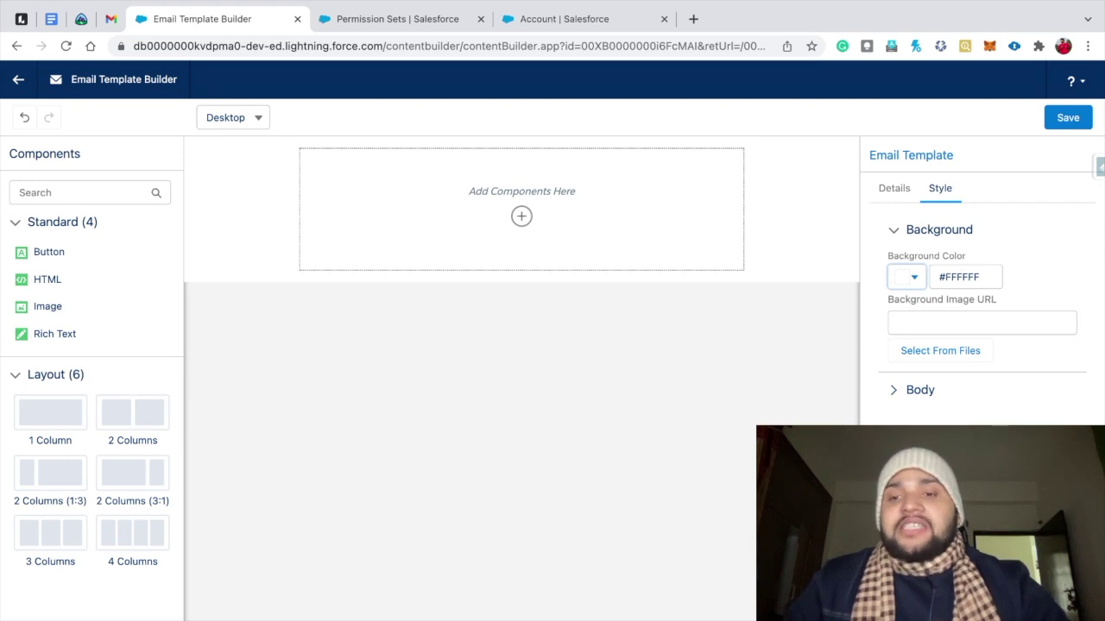
Set the email template's body color to red, #BA3232
left_click(919, 390)
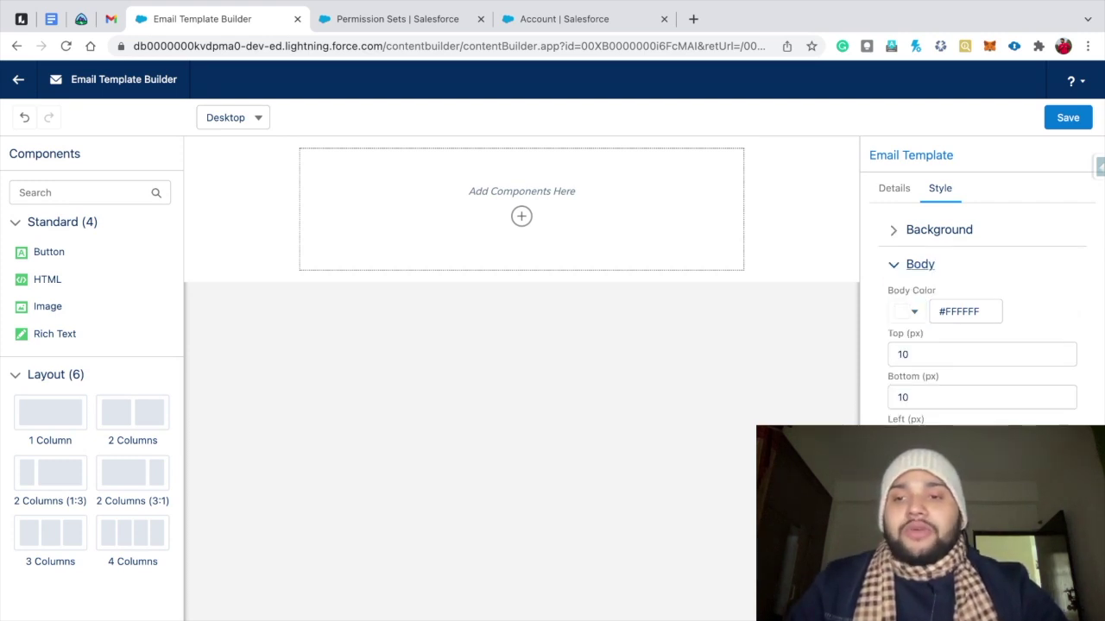
left_click(909, 354)
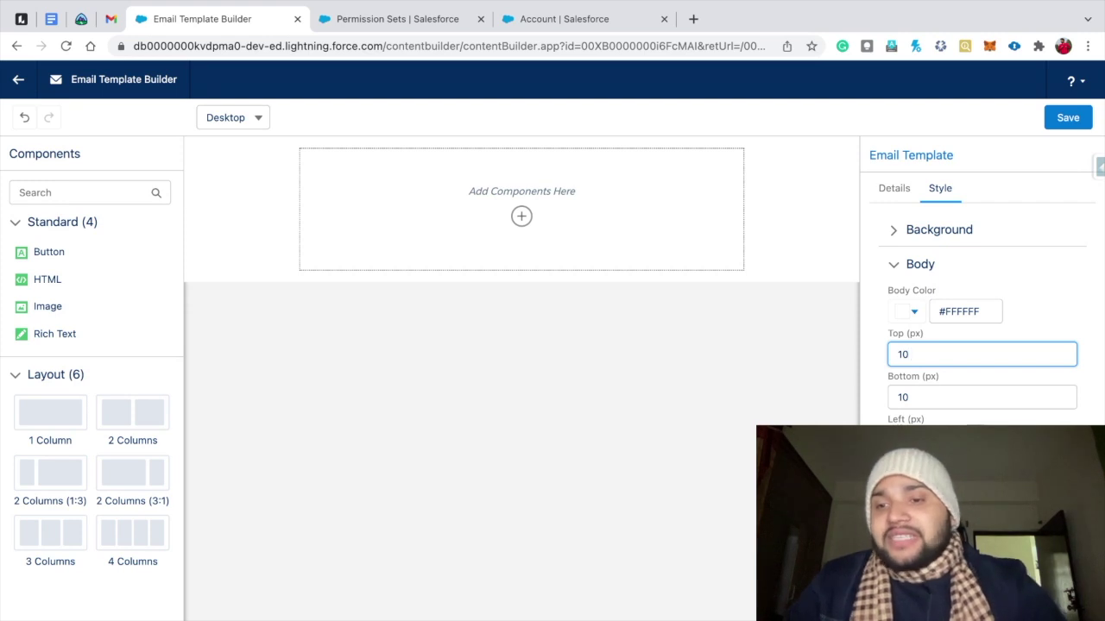
left_click(905, 311)
left_click(980, 340)
left_click(1007, 351)
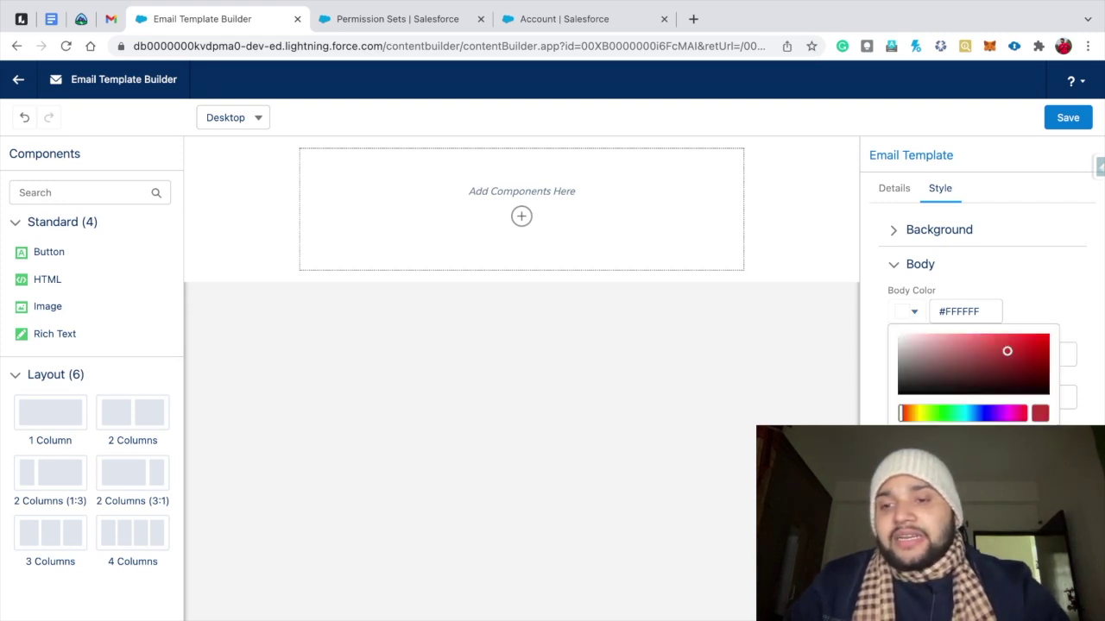
key("Return")
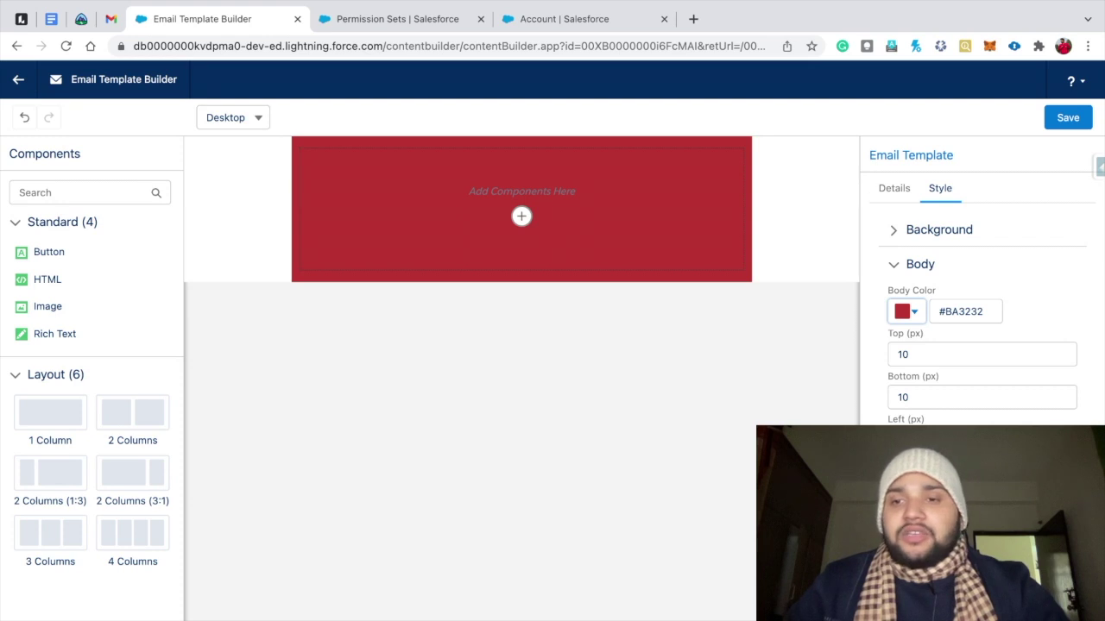
Set the email template's body color to white
key("Return")
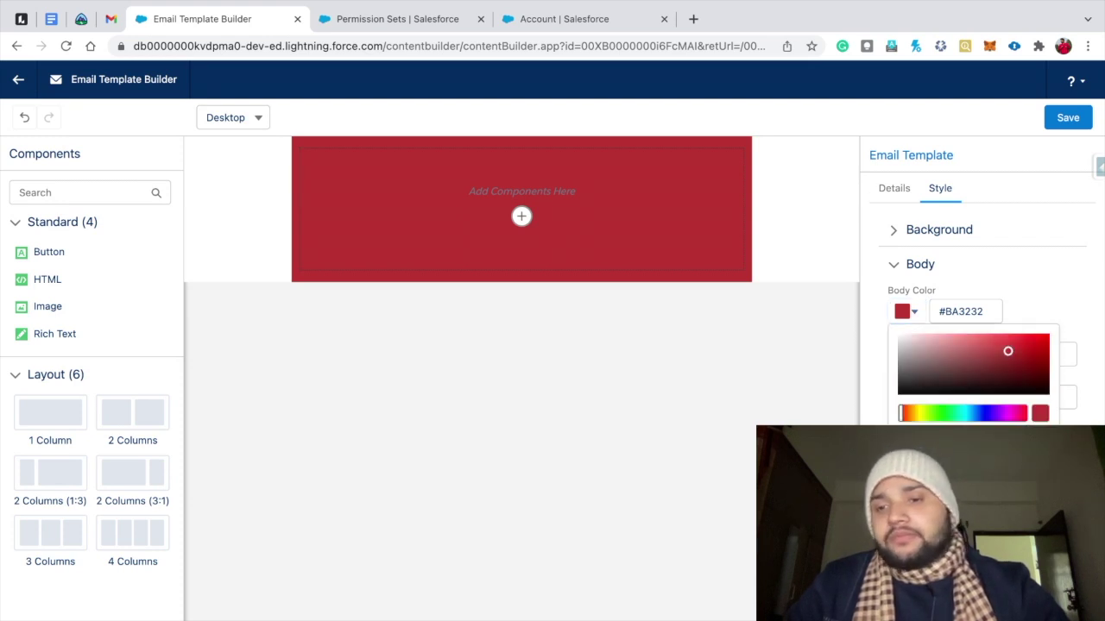
left_click_drag(1008, 351, 896, 336)
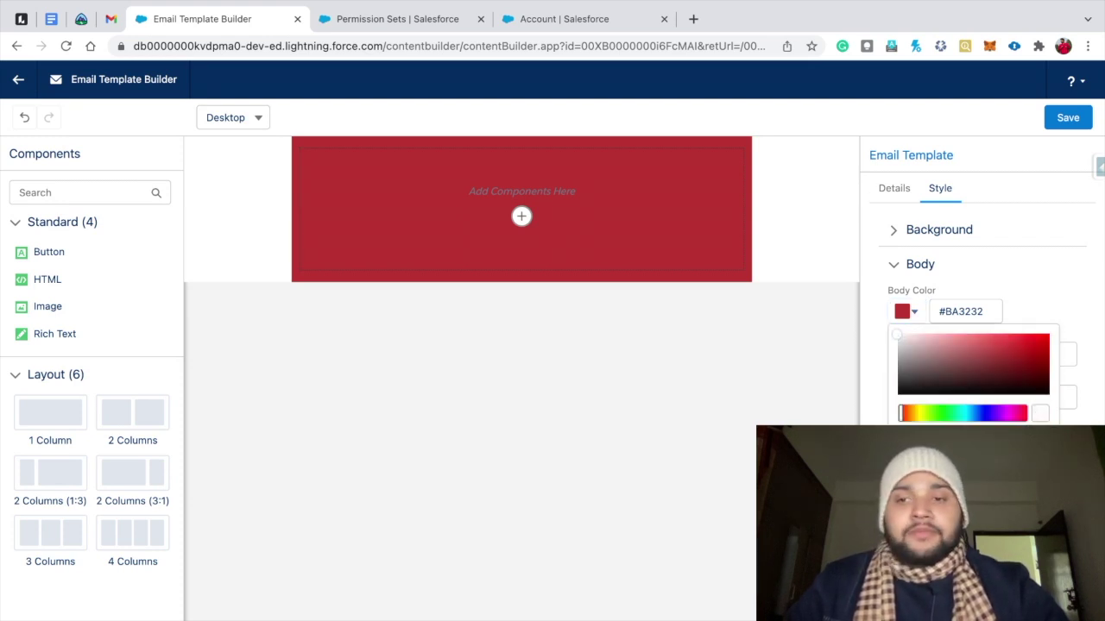
key("Return")
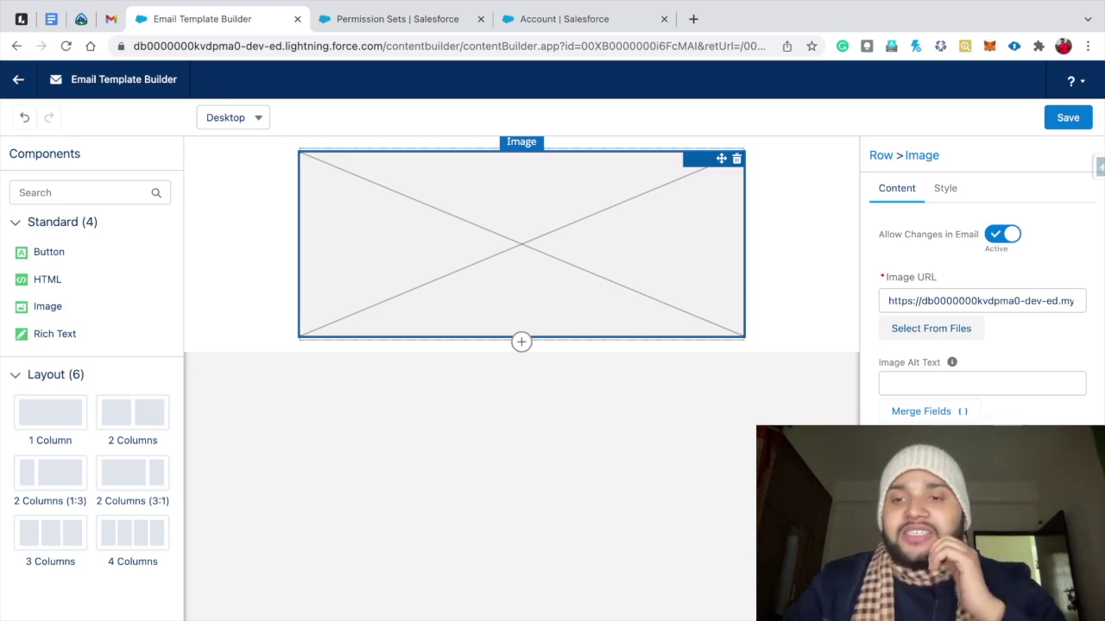
Use the multicolored WELCOME picture from the files as the source of the template's image component
left_click(930, 328)
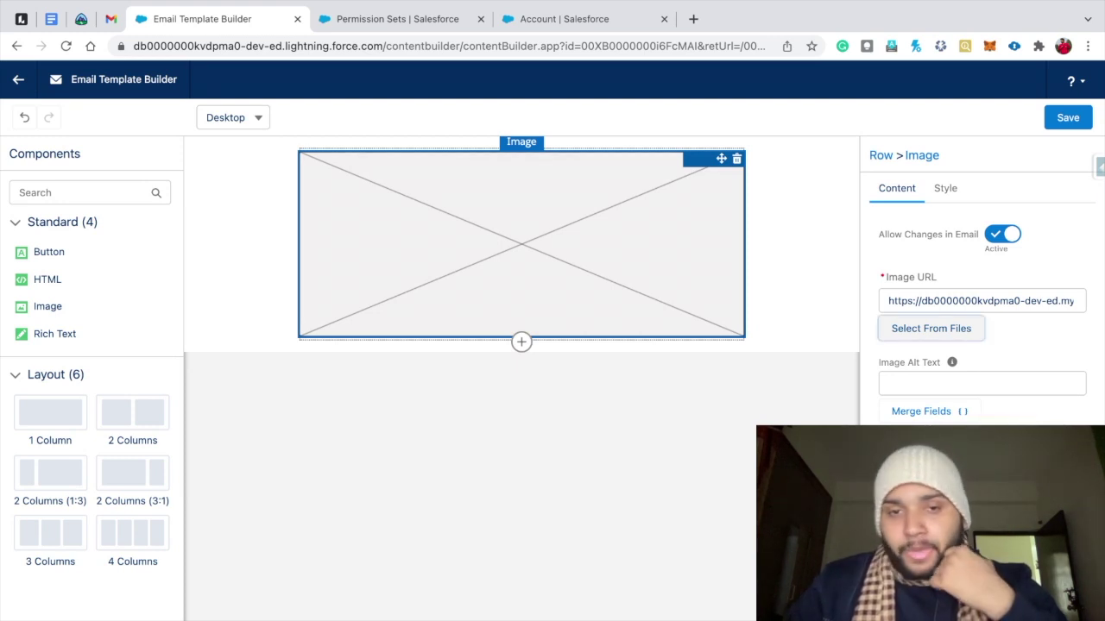
left_click(930, 328)
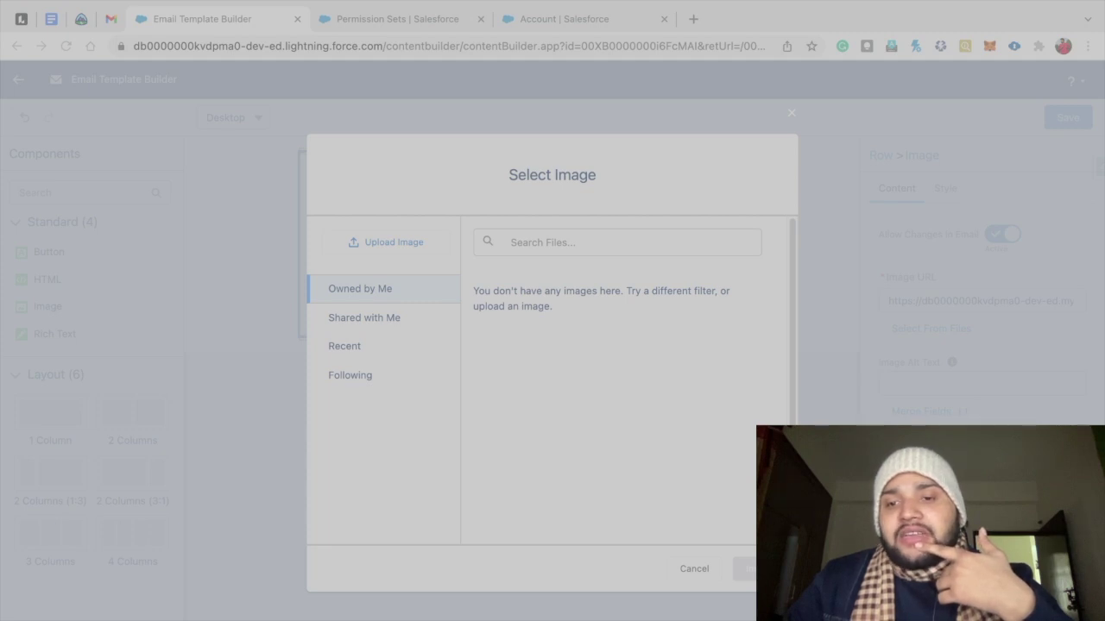
key("Return")
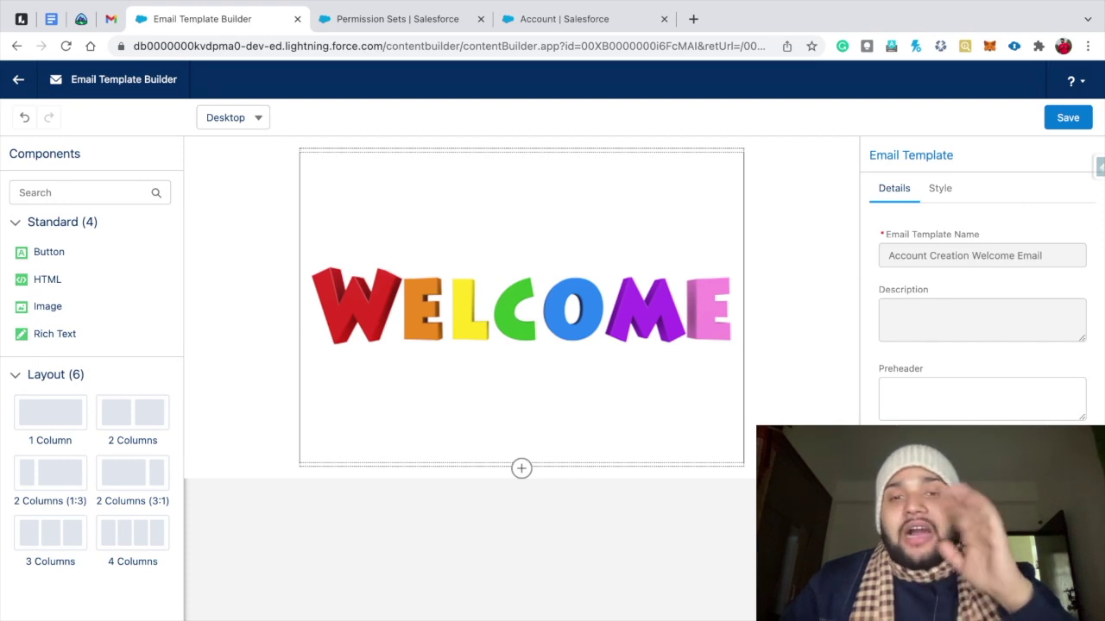
Set the width of the WELCOME image to 50%
left_click(521, 307)
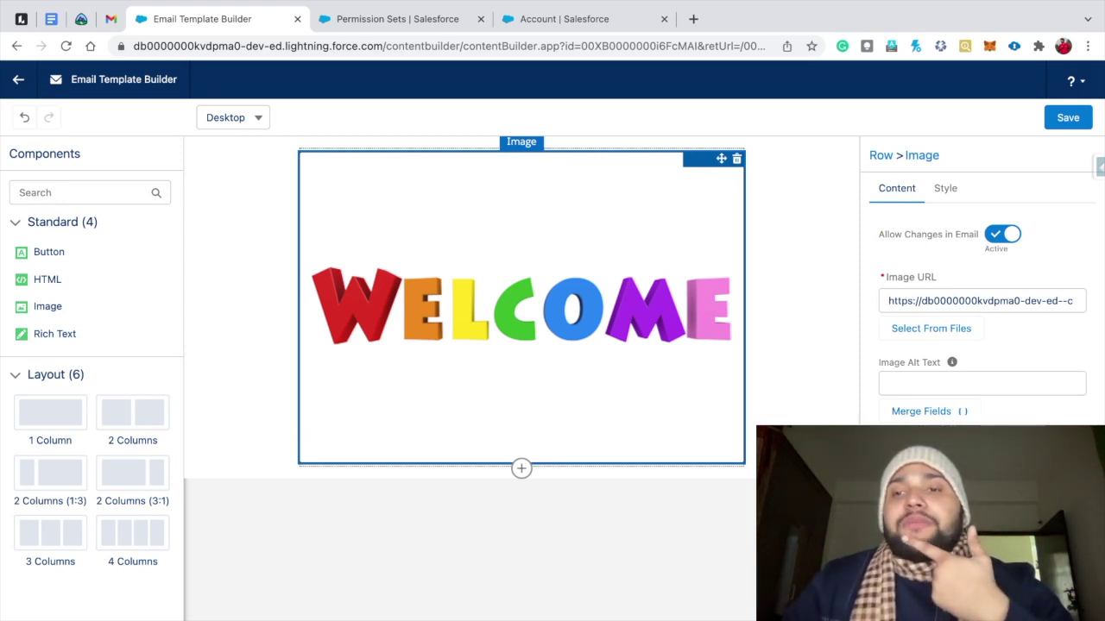
left_click(945, 188)
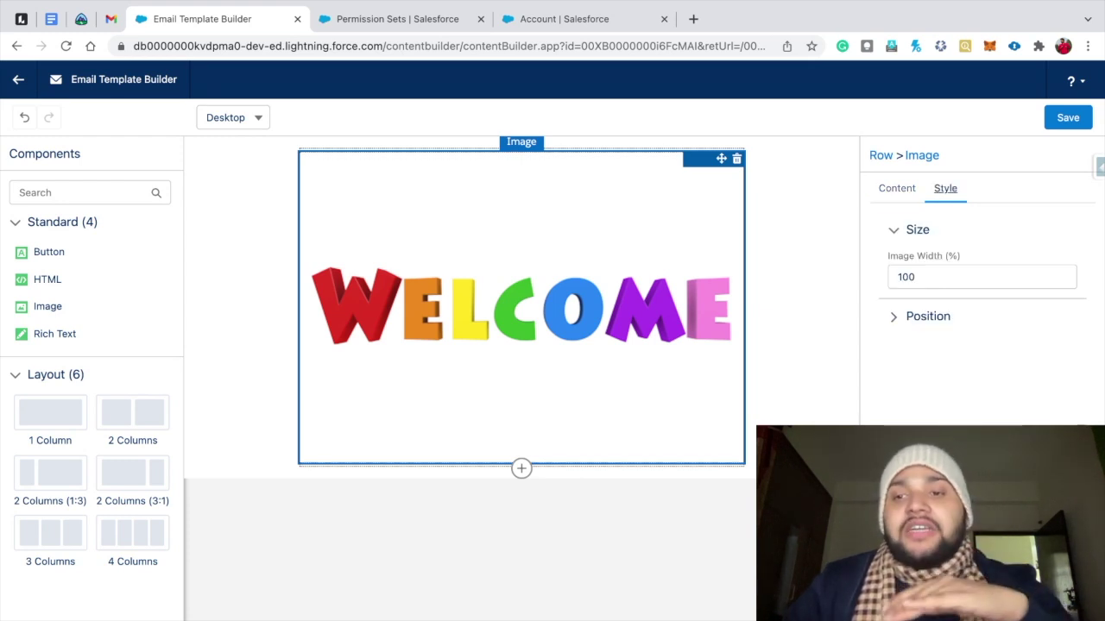
left_click(916, 277)
key("BackSpace")
key("BackSpace")
key("BackSpace")
type("50")
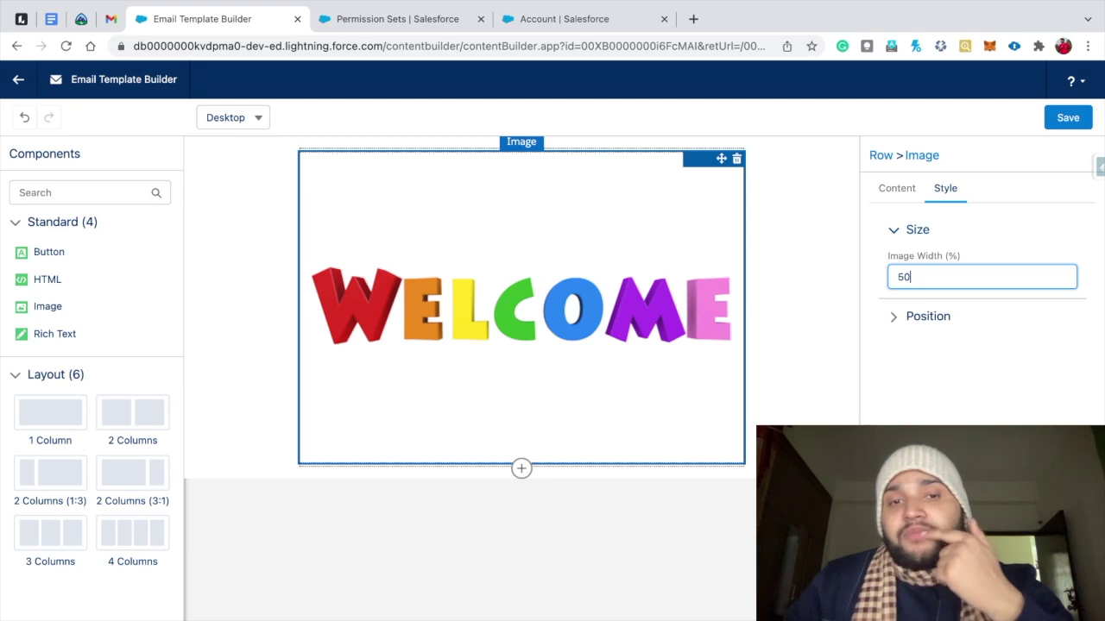
key("Return")
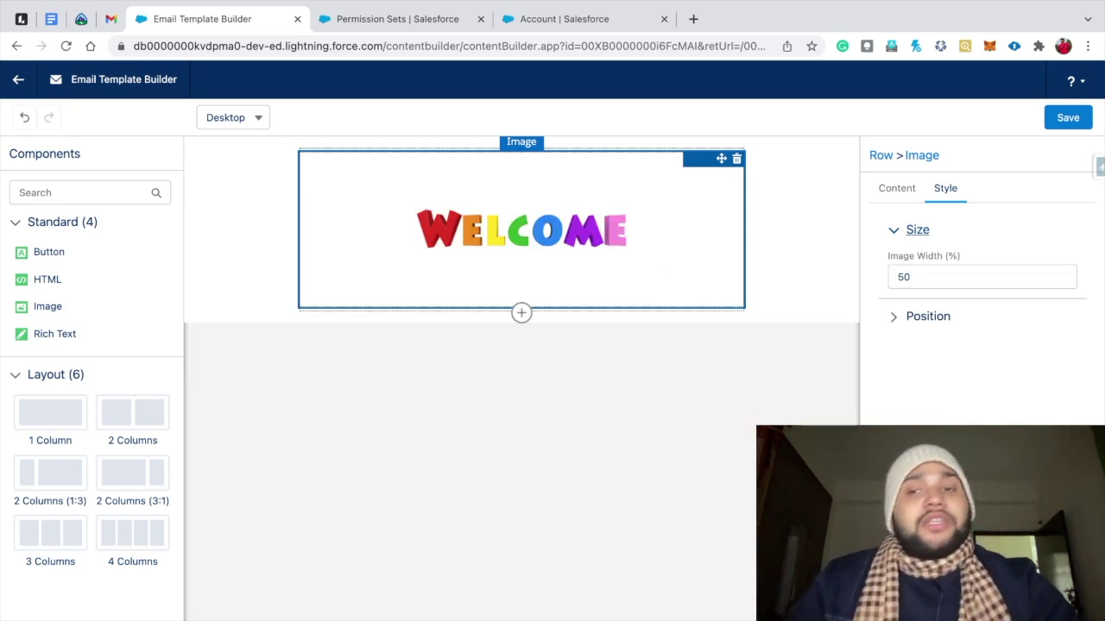
Try left and right alignment on the WELCOME image, then align it to the center again
left_click(916, 316)
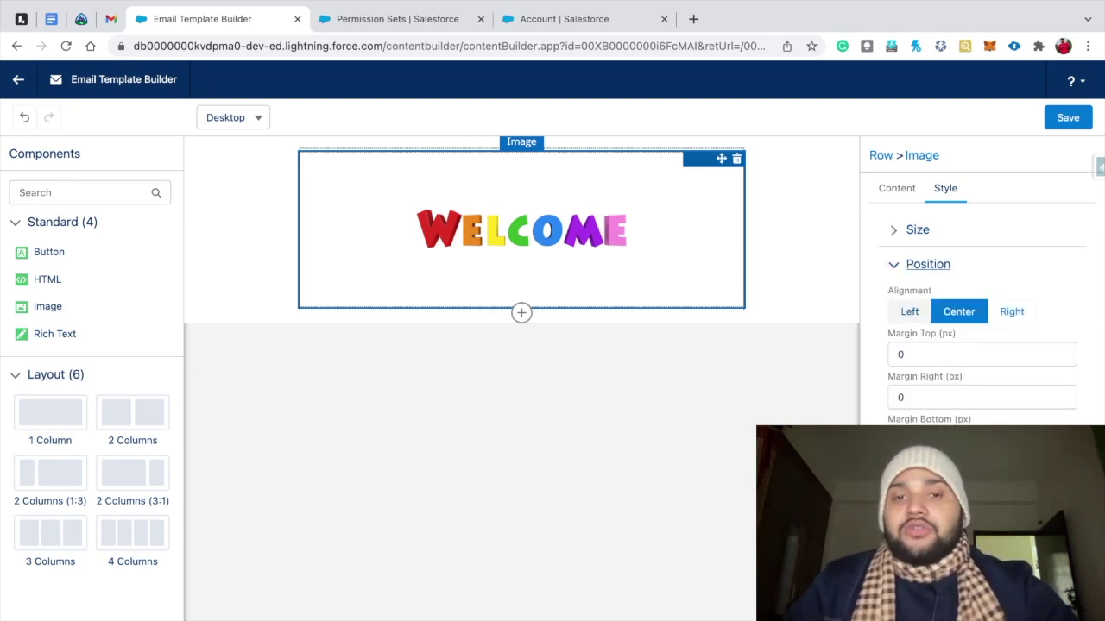
left_click(909, 311)
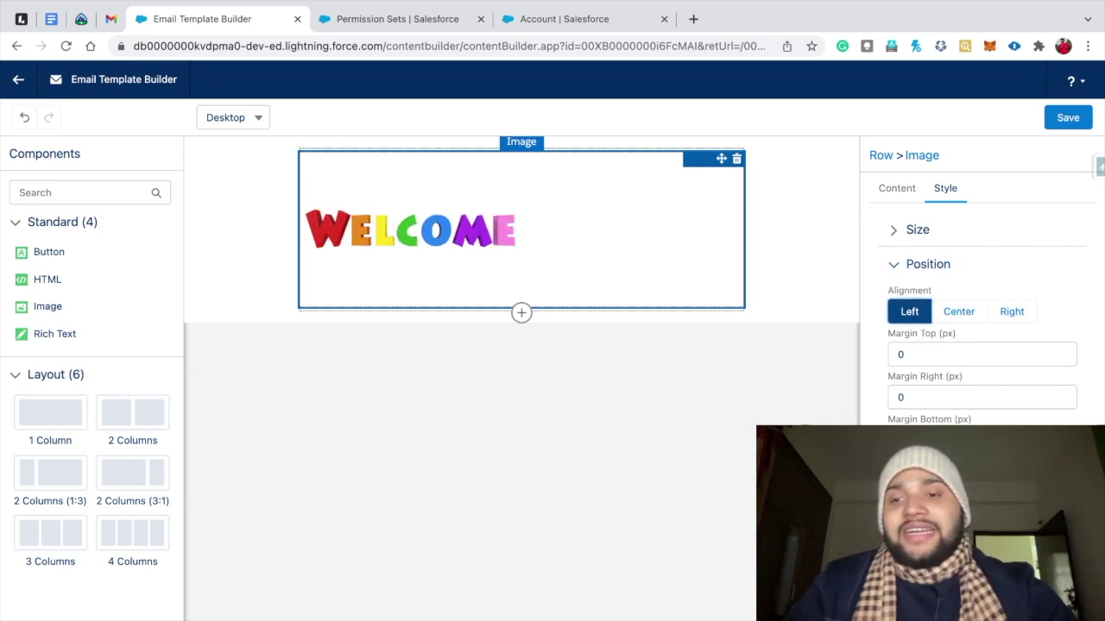
left_click(1012, 312)
left_click(957, 312)
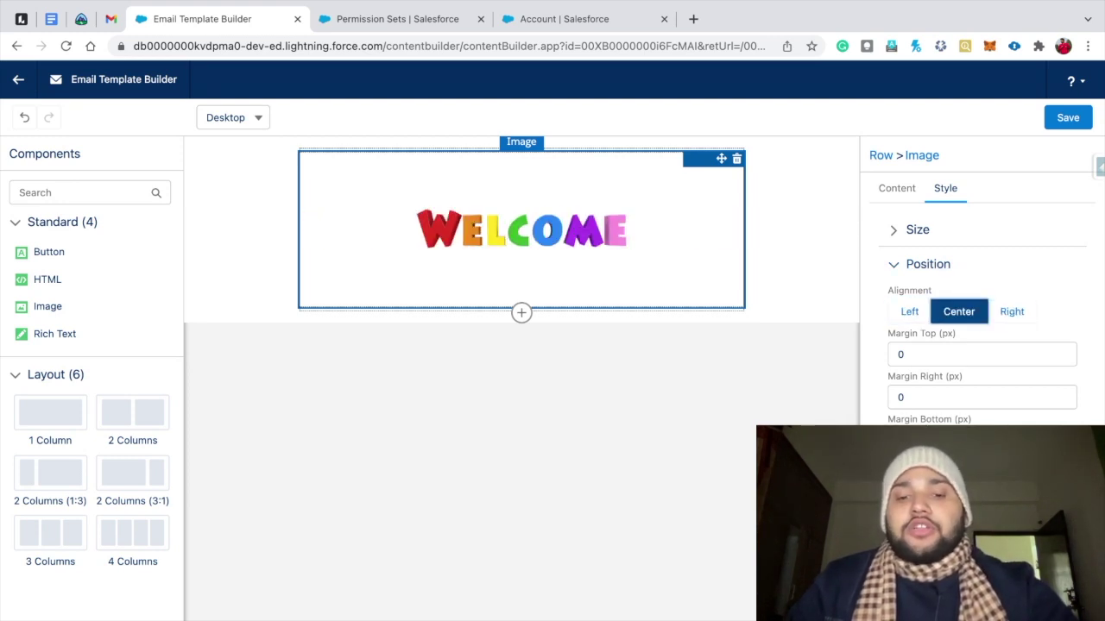
Set the top margin of the WELCOME image to 10 px
left_click(904, 353)
key("BackSpace")
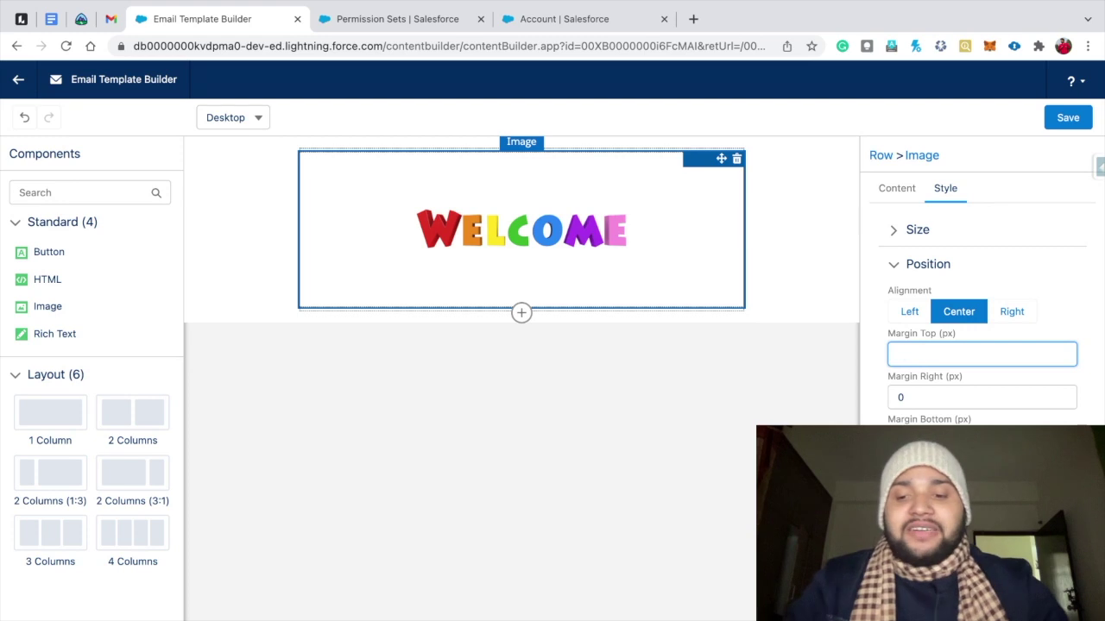
type("10")
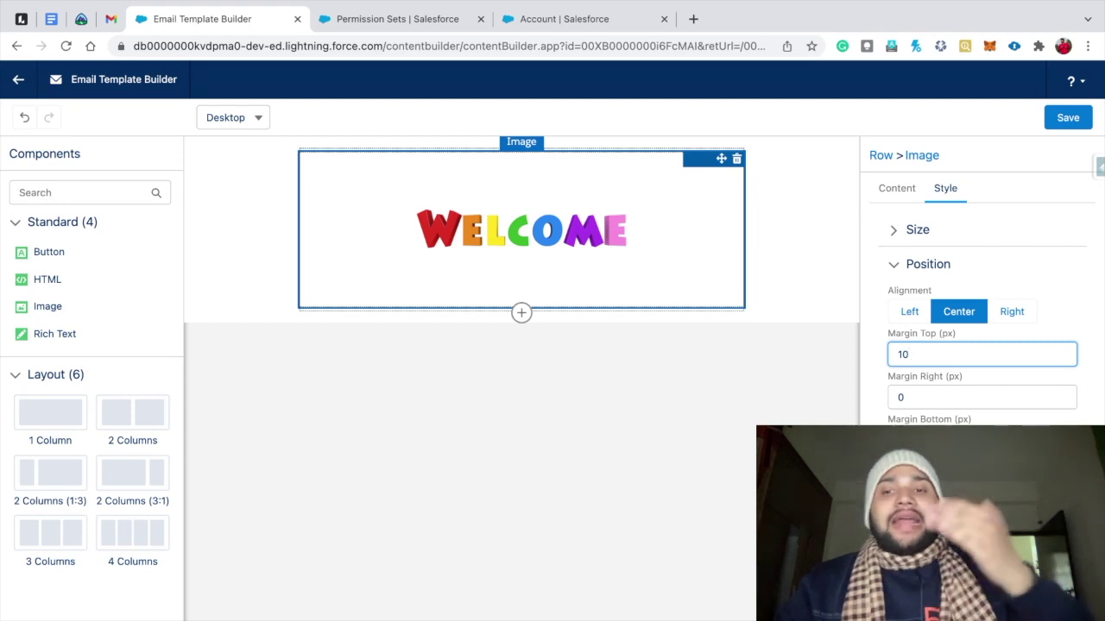
key("Return")
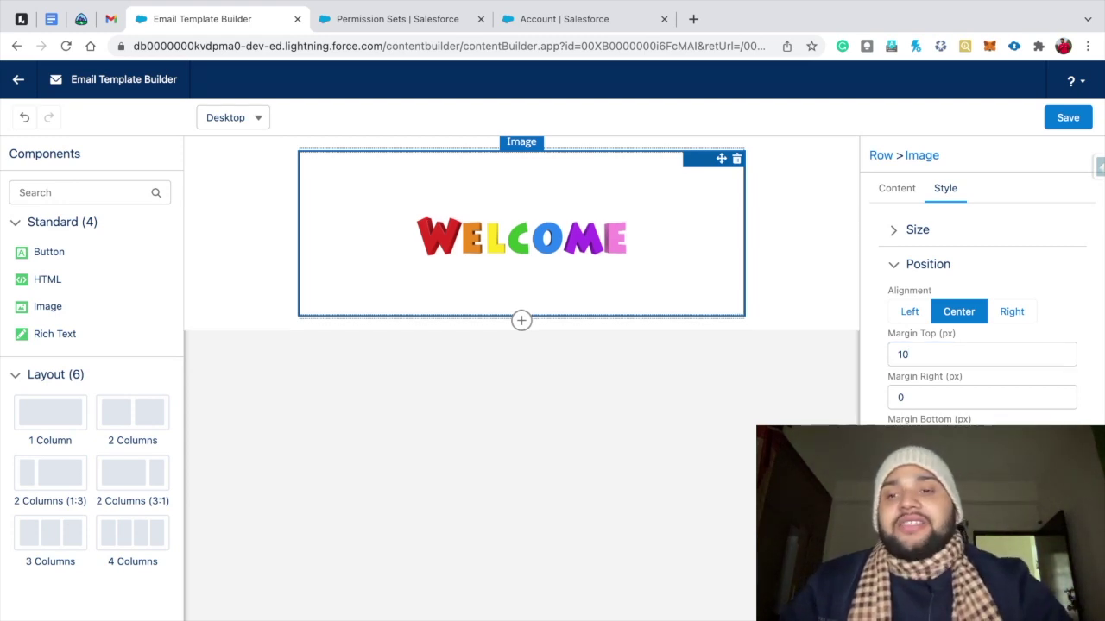
Reset the top margin of the WELCOME image to 0 px
left_click(908, 353)
key("BackSpace")
key("BackSpace")
type("0")
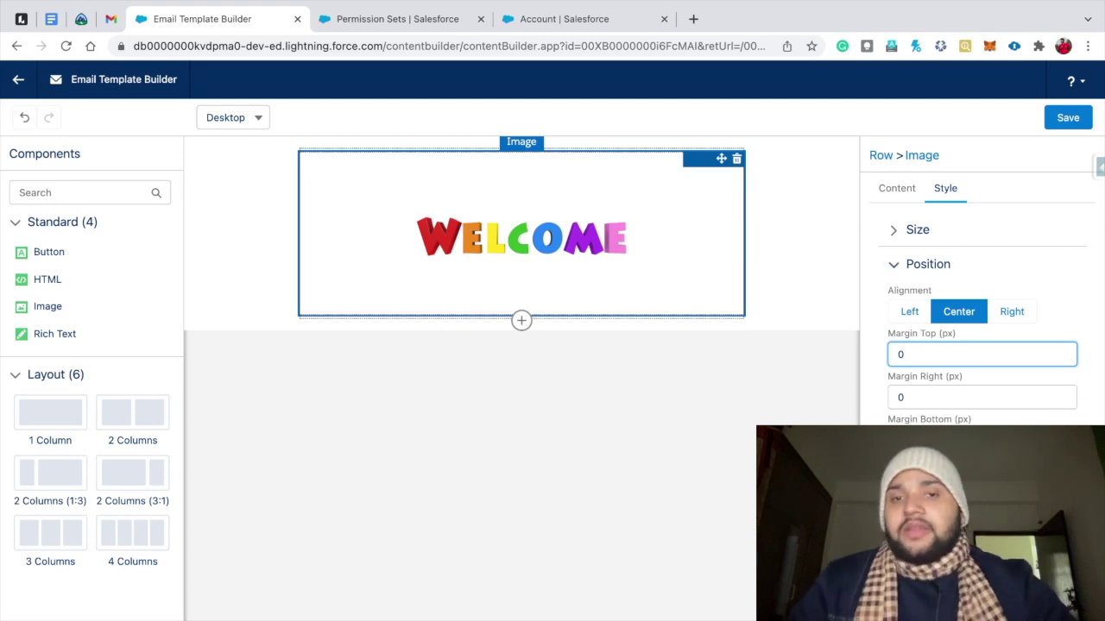
key("Return")
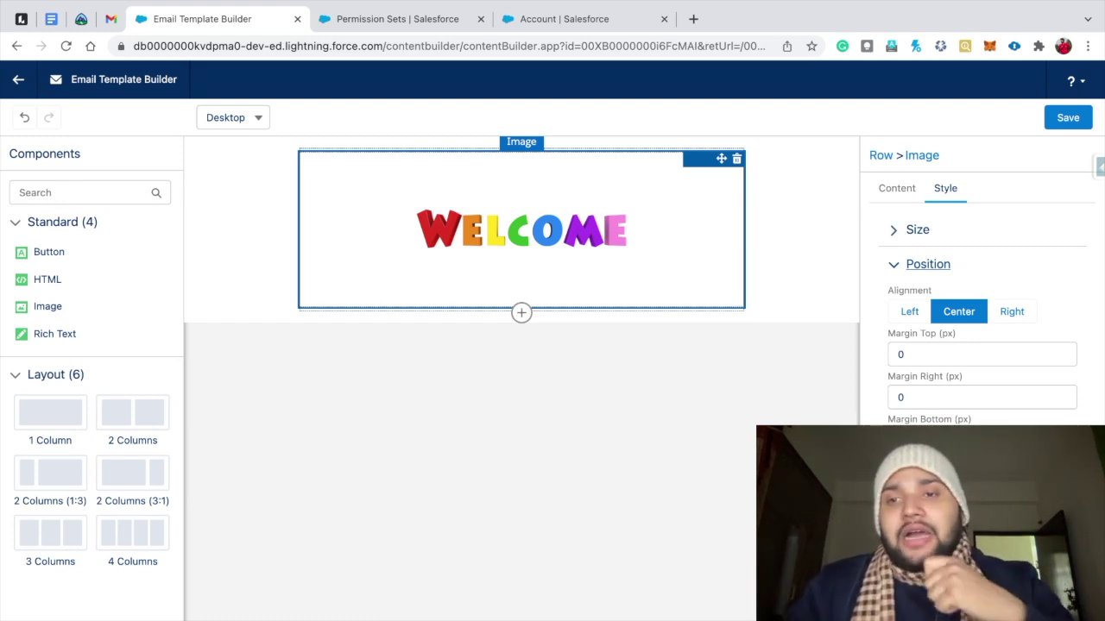
Add a Rich Text component below the WELCOME image and enter "Welcome to the team," as its text
left_click(897, 188)
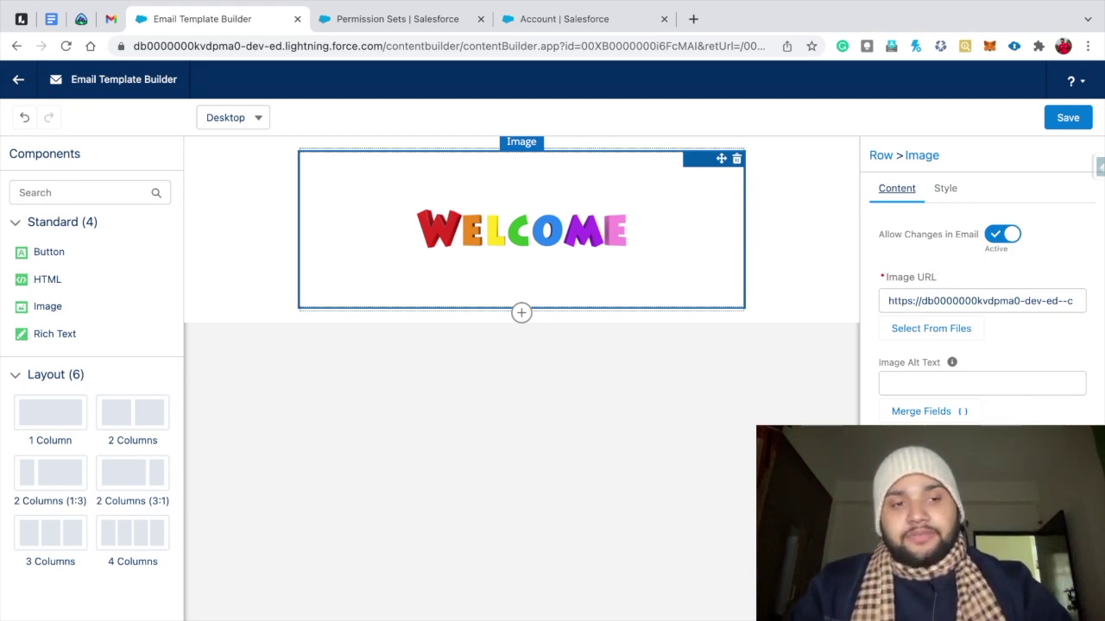
left_click_drag(55, 334, 388, 311)
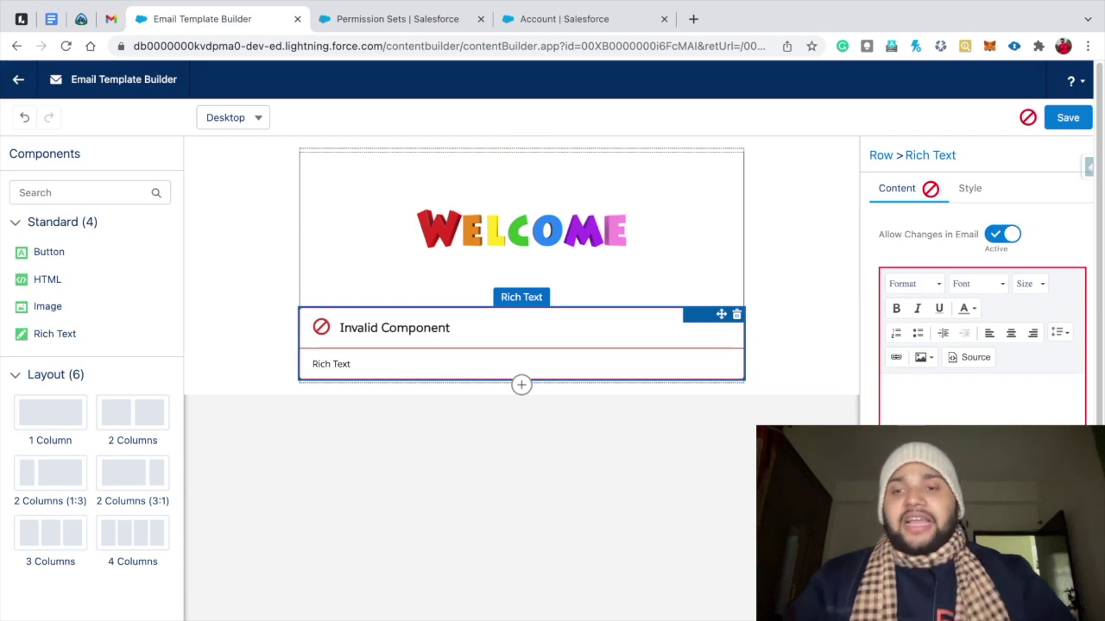
type("Welcome to the team")
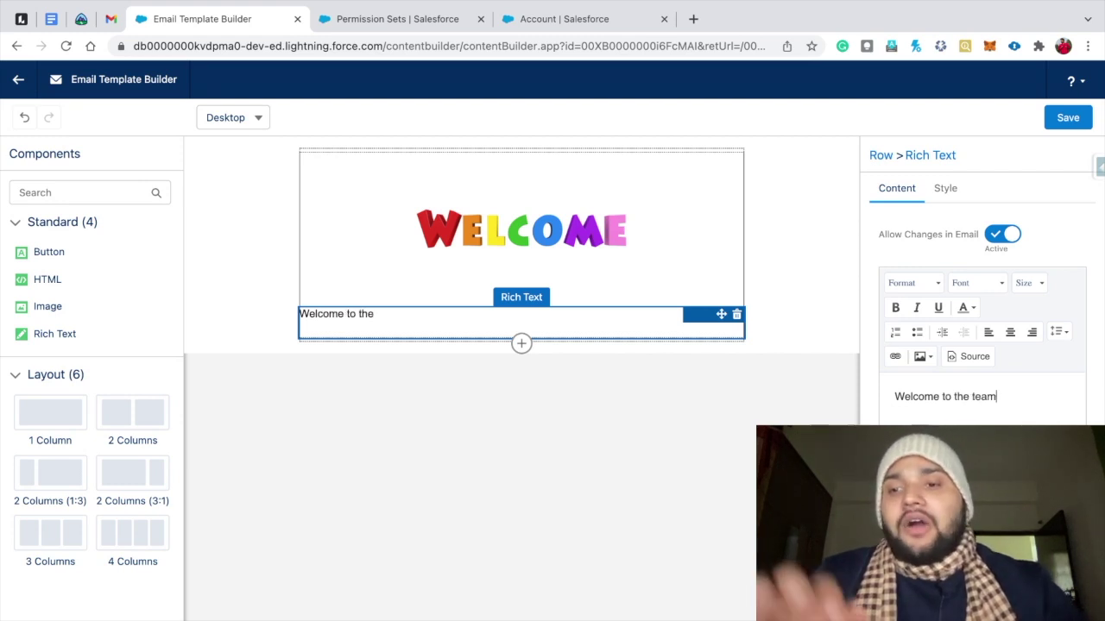
key("BackSpace")
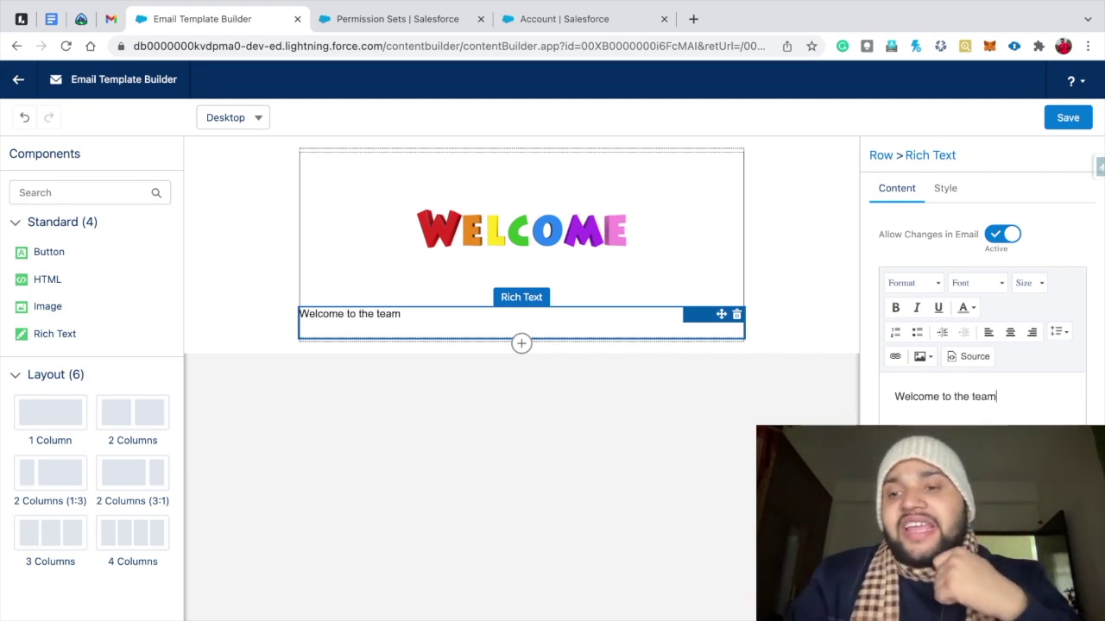
type(".")
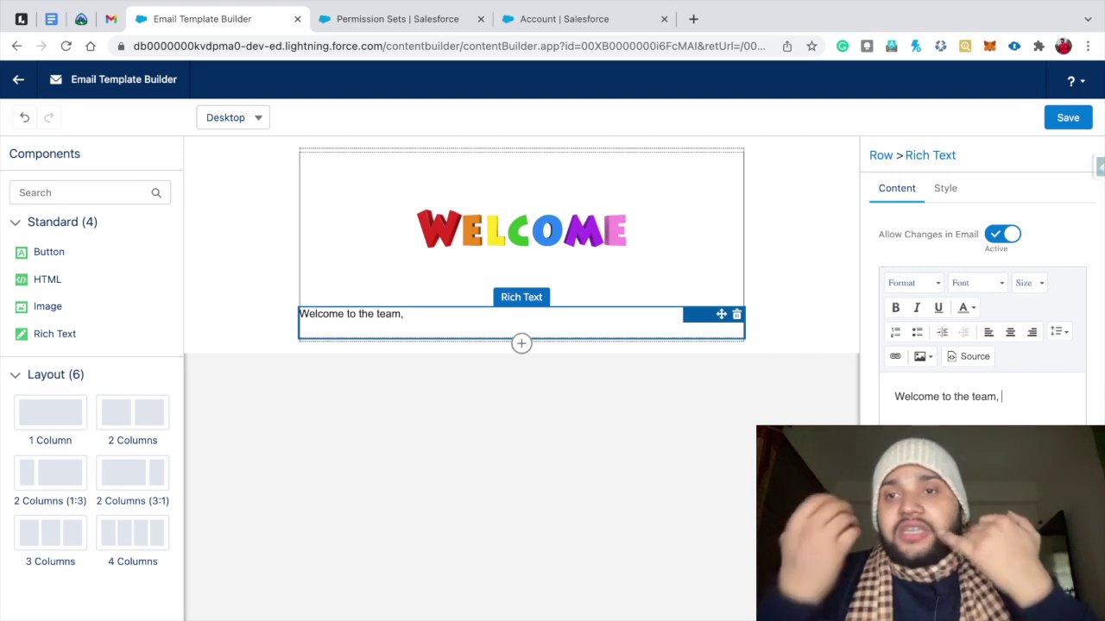
key("BackSpace")
type(",")
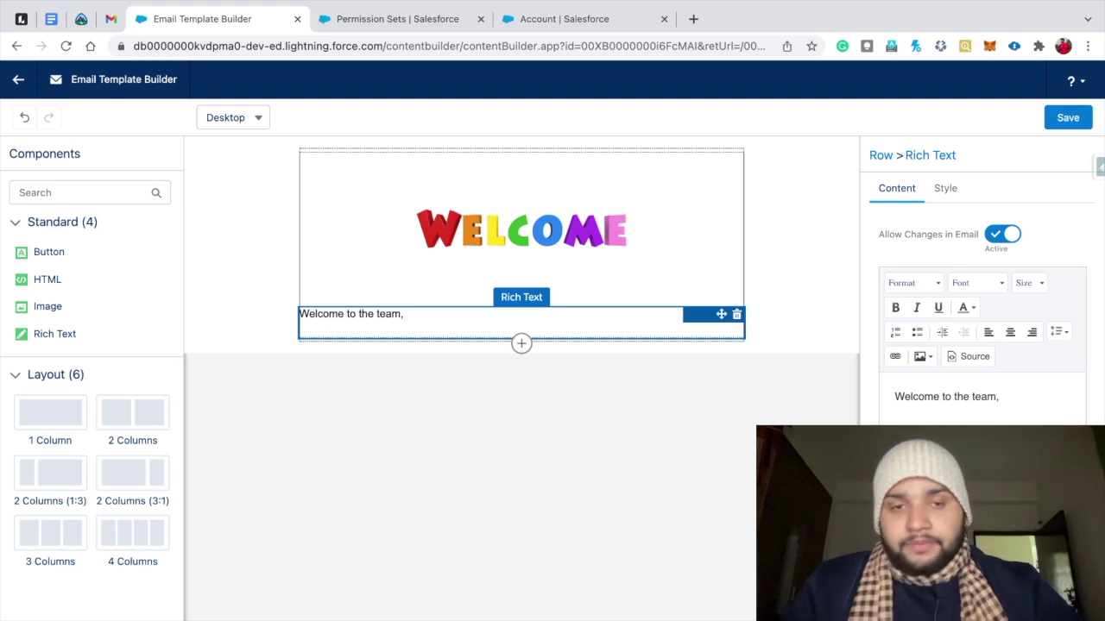
Insert the Account Name merge field after "Welcome to the team," in the rich text
type("{{{")
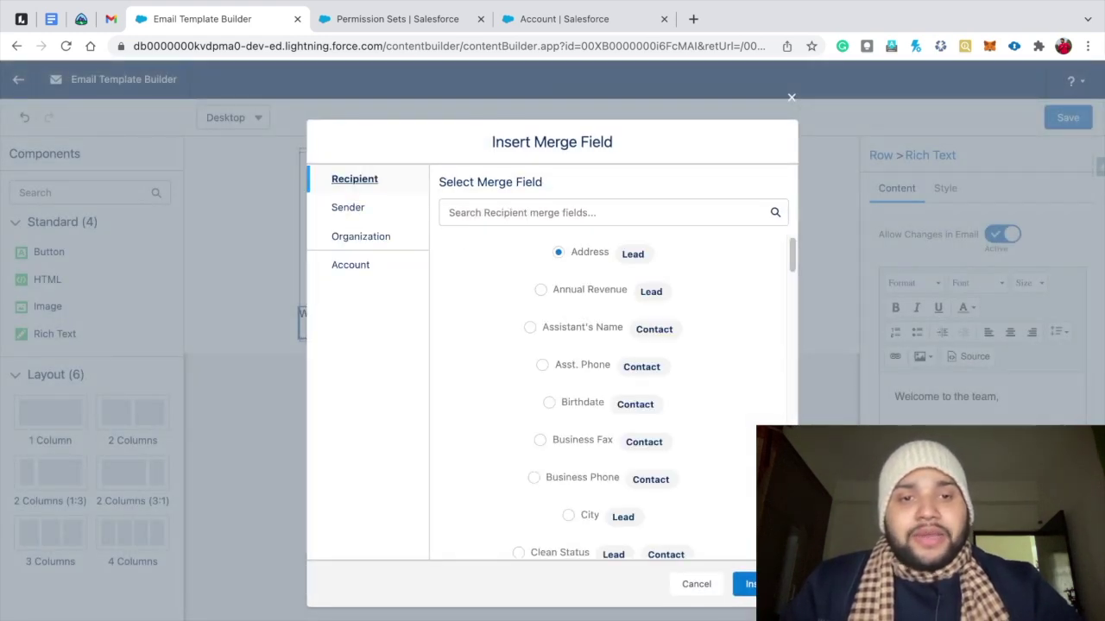
left_click(350, 265)
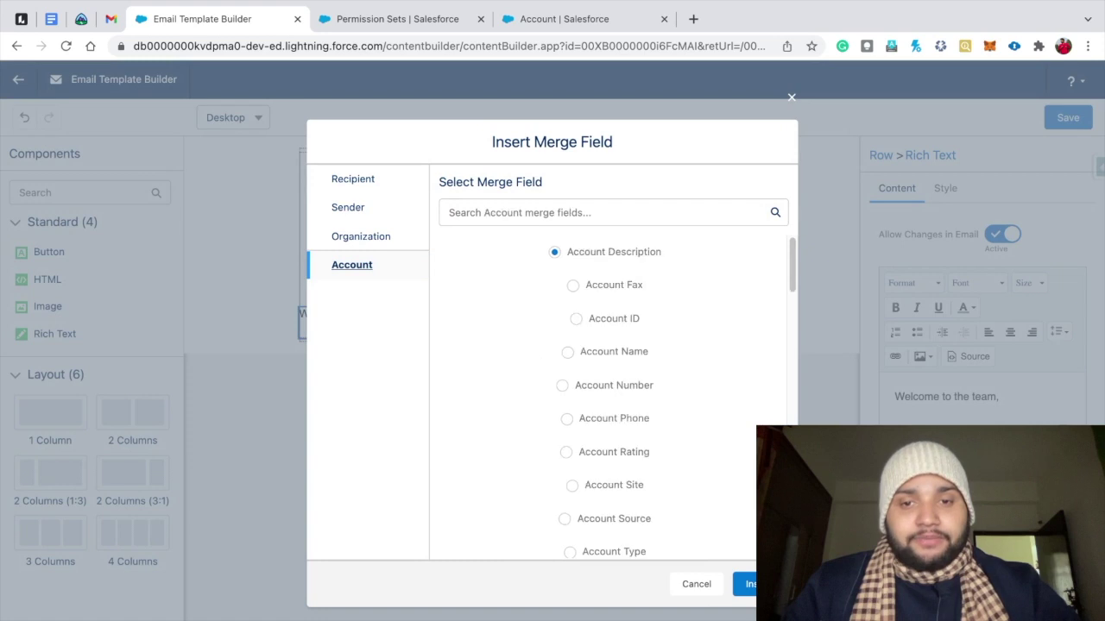
left_click(449, 213)
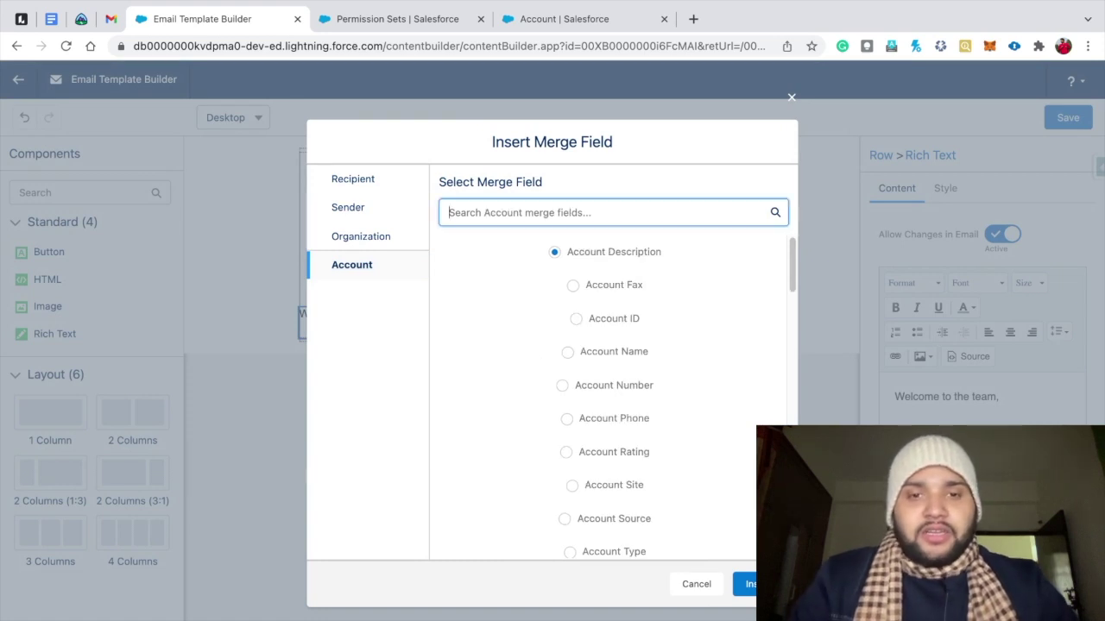
type("name")
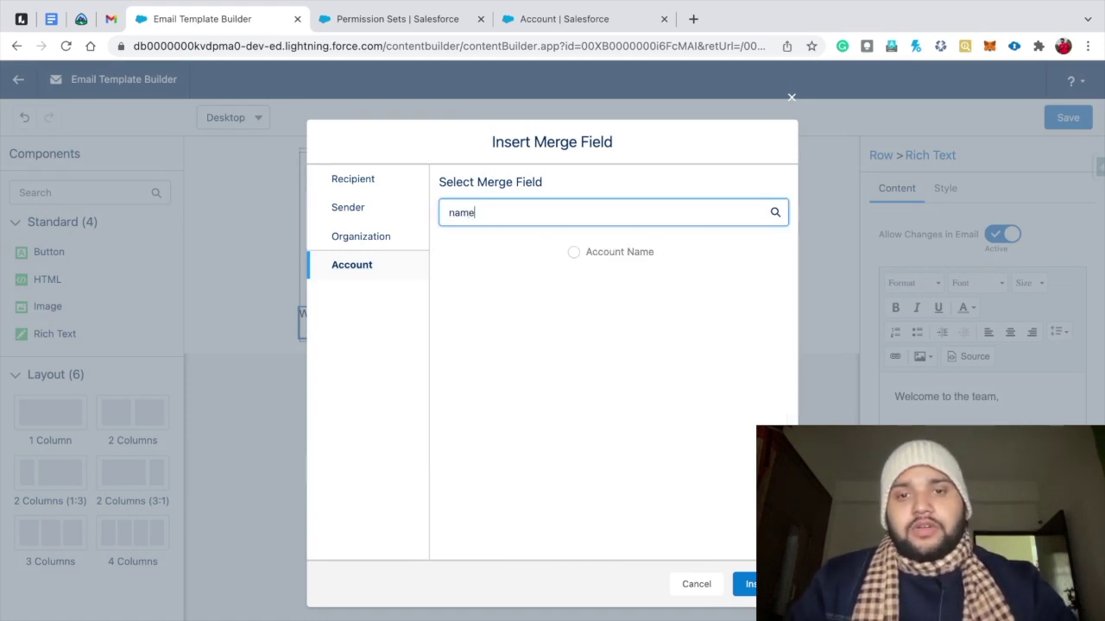
left_click(574, 252)
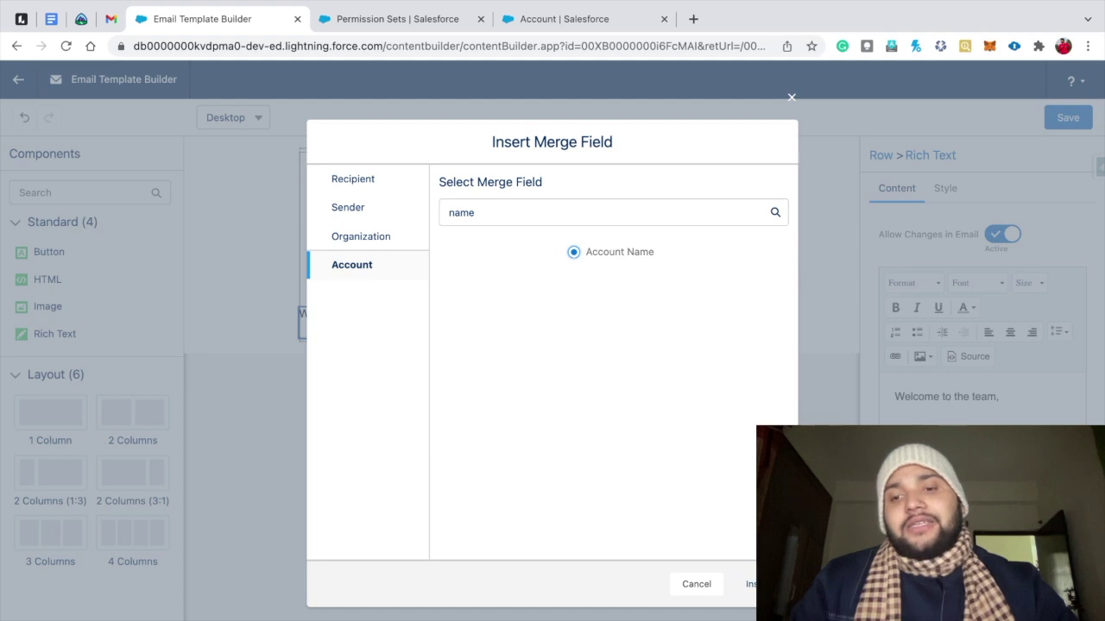
left_click(748, 584)
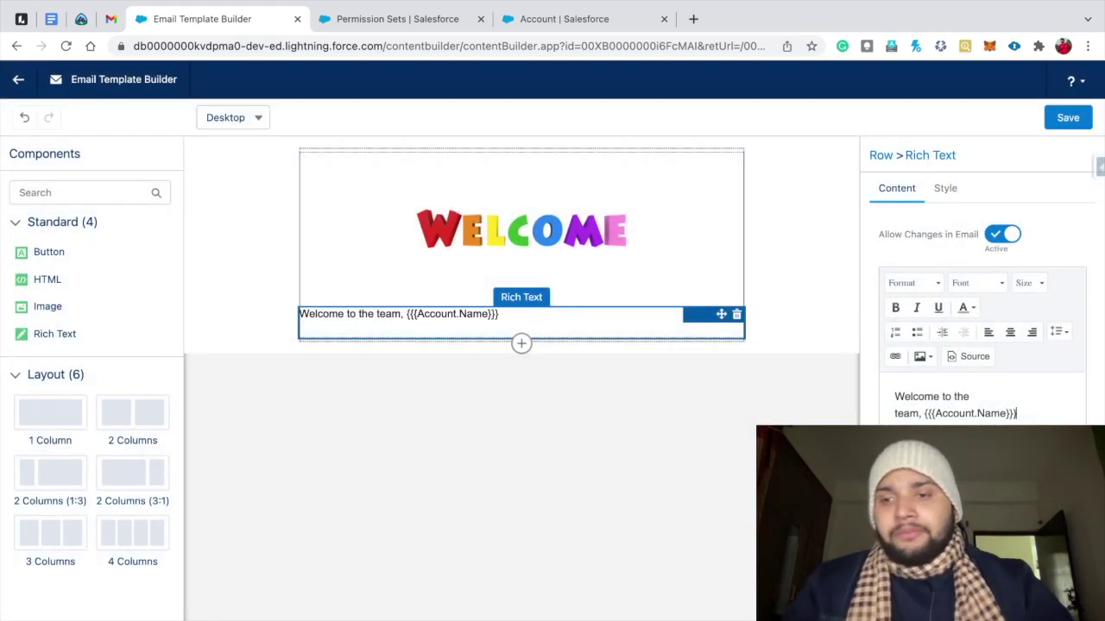
Continue the greeting after the merge field with "we are happy to have you."
type("we are")
type(" hav")
type("pp")
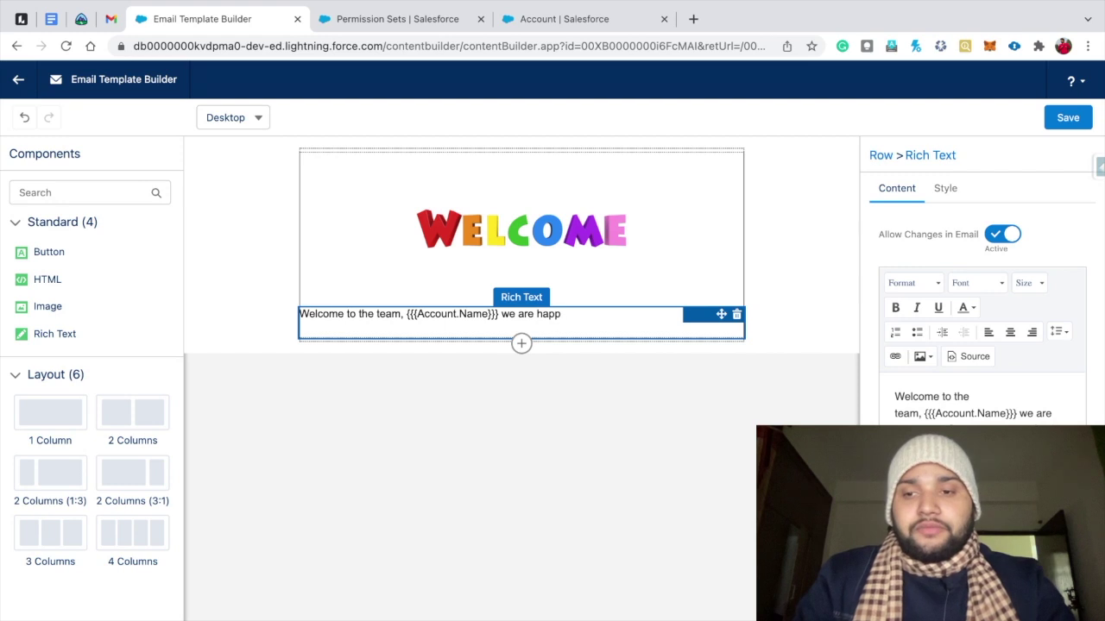
type("y ton have")
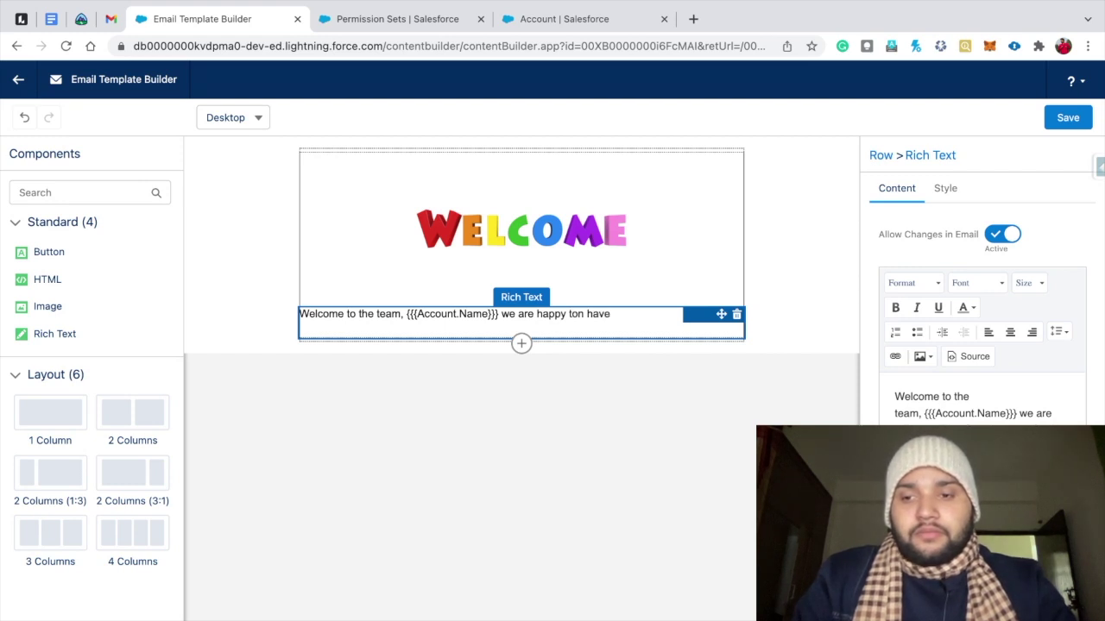
key("BackSpace")
key("BackSpace")
key("BackSpace")
key("BackSpace")
key("BackSpace")
key("BackSpace")
type("have you")
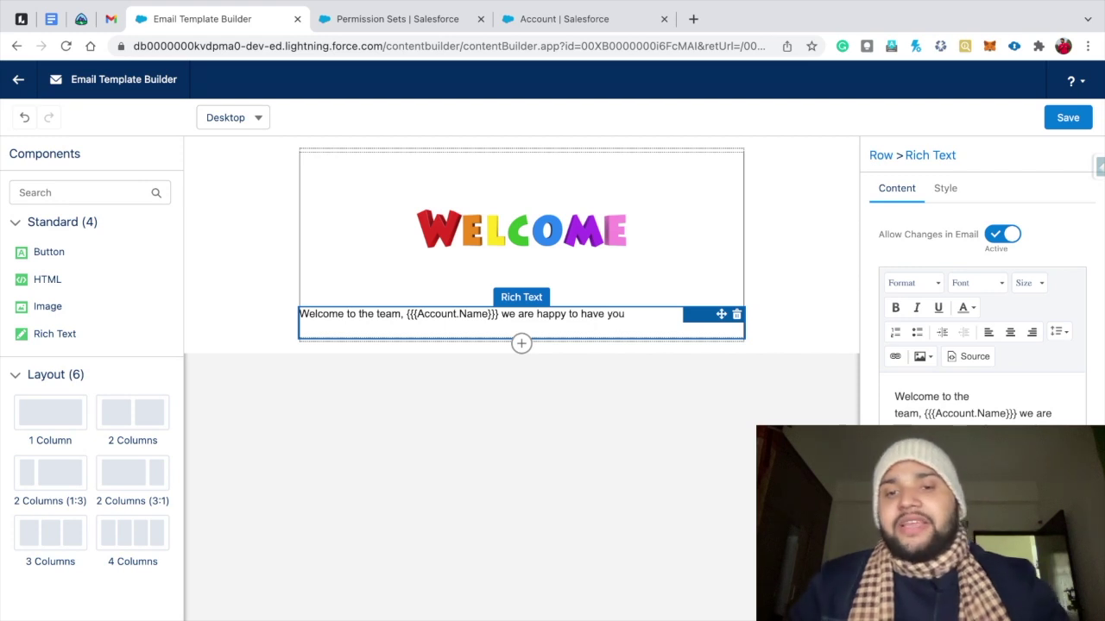
type(".")
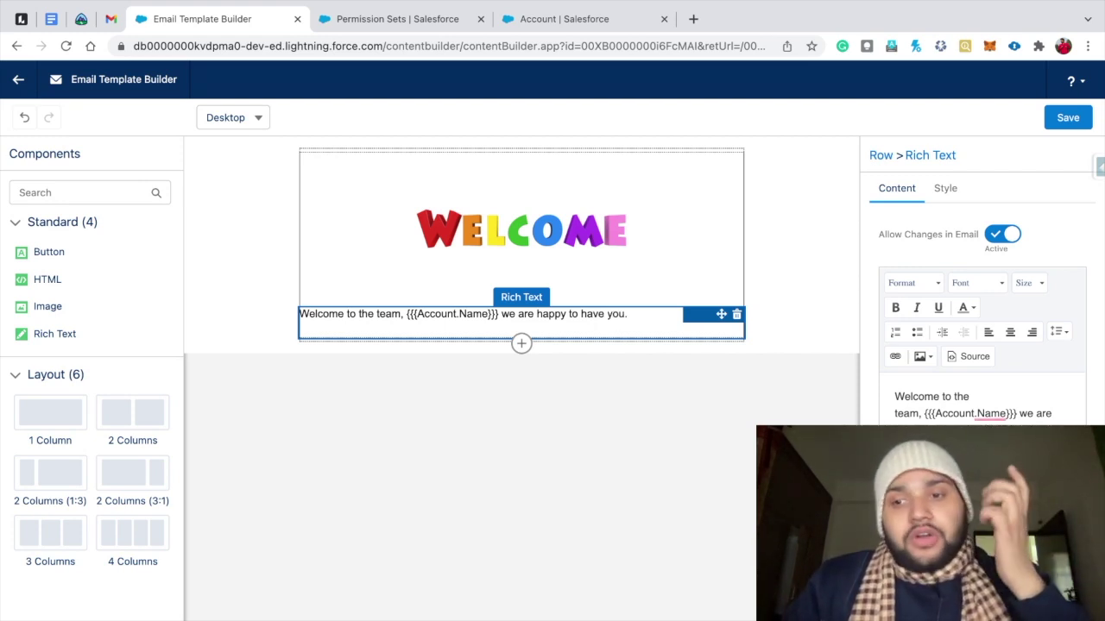
Add a second paragraph to the rich text: "Please Contact to the Desk Support If you have any queries or technical issues."
key("Return")
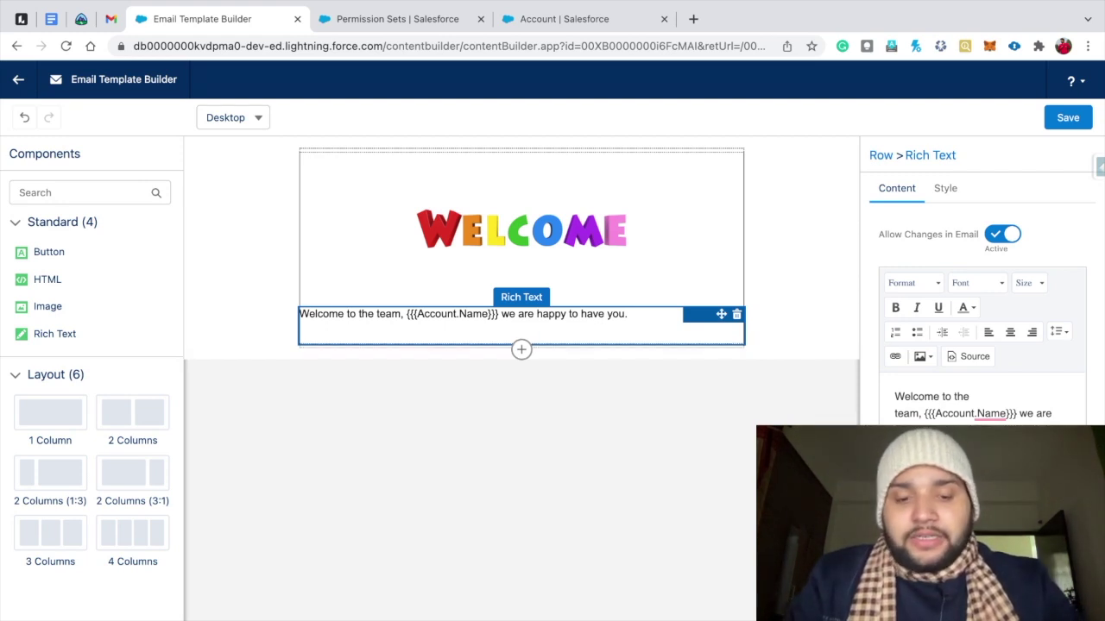
type("Please Con")
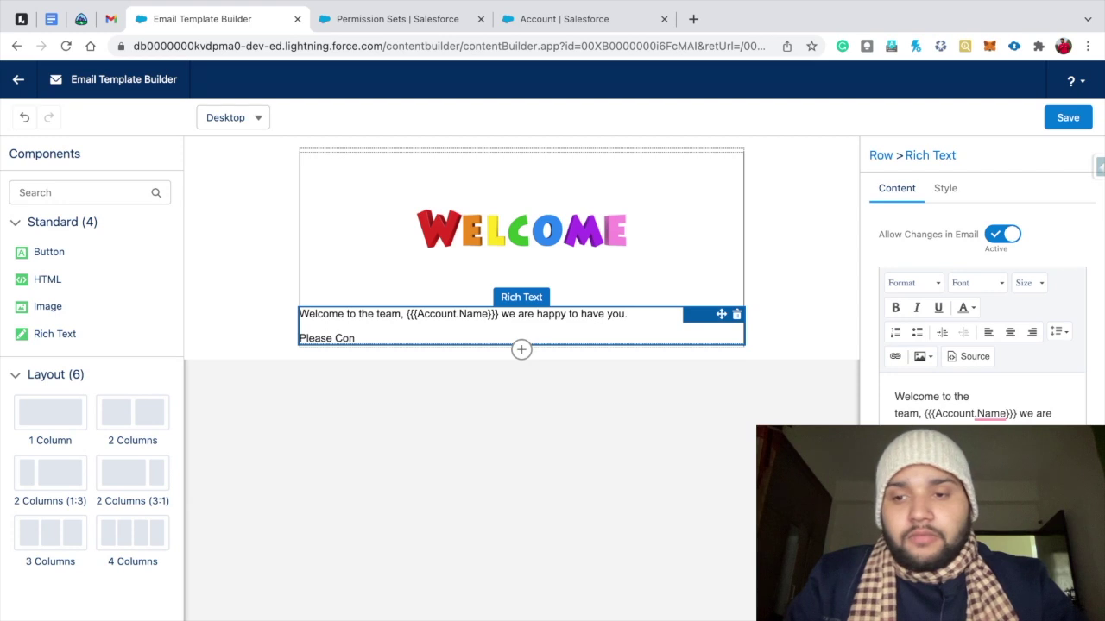
type("tact to the D")
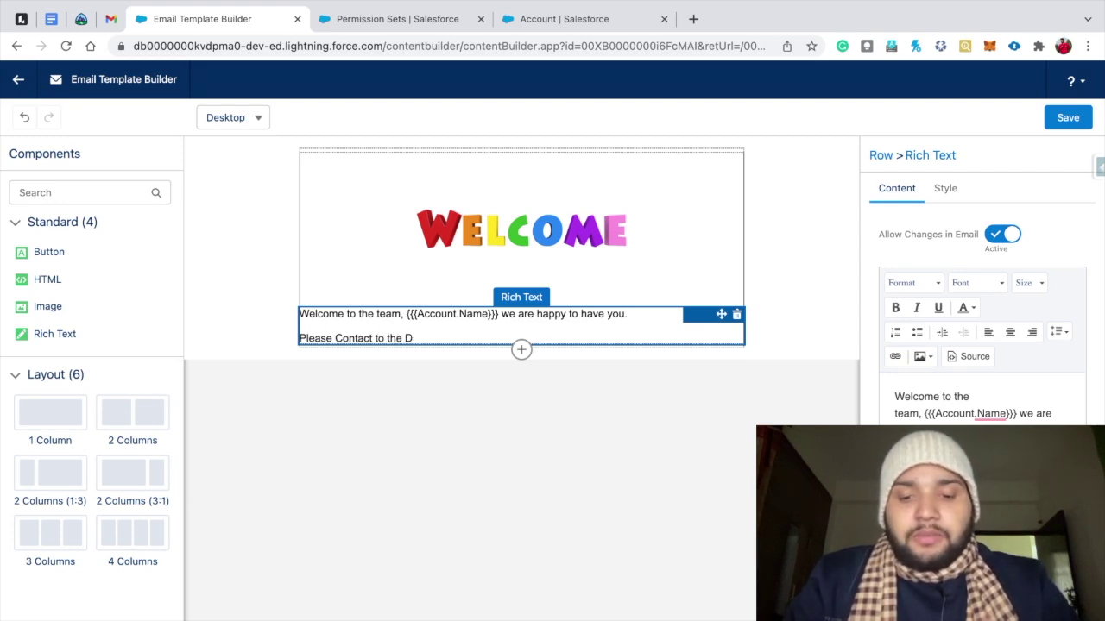
type("esk Suppo")
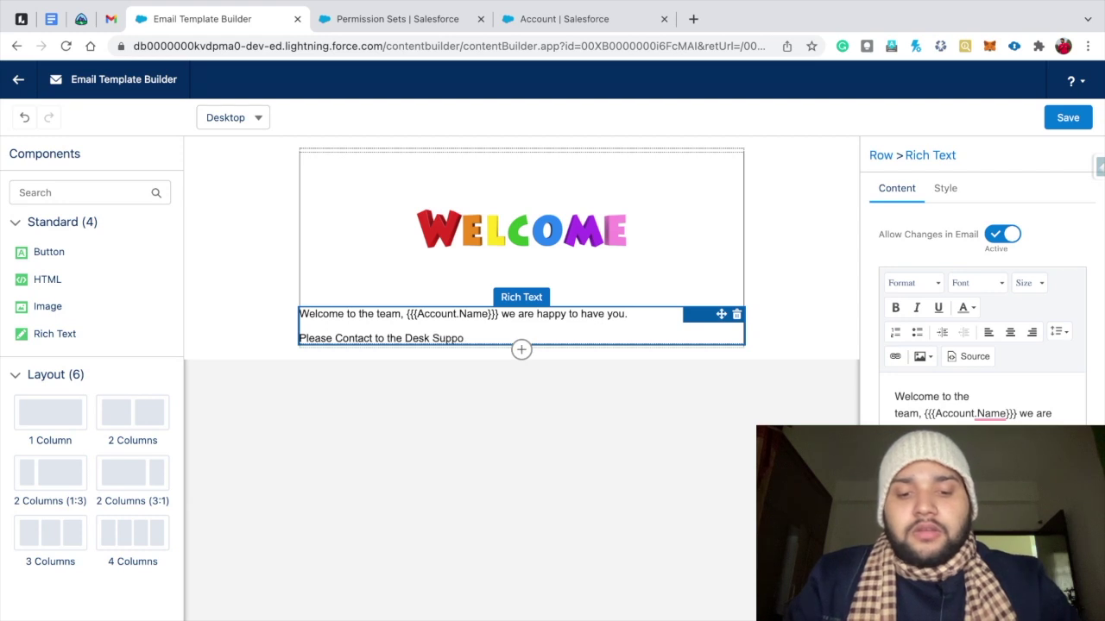
type("rt If you have any qu")
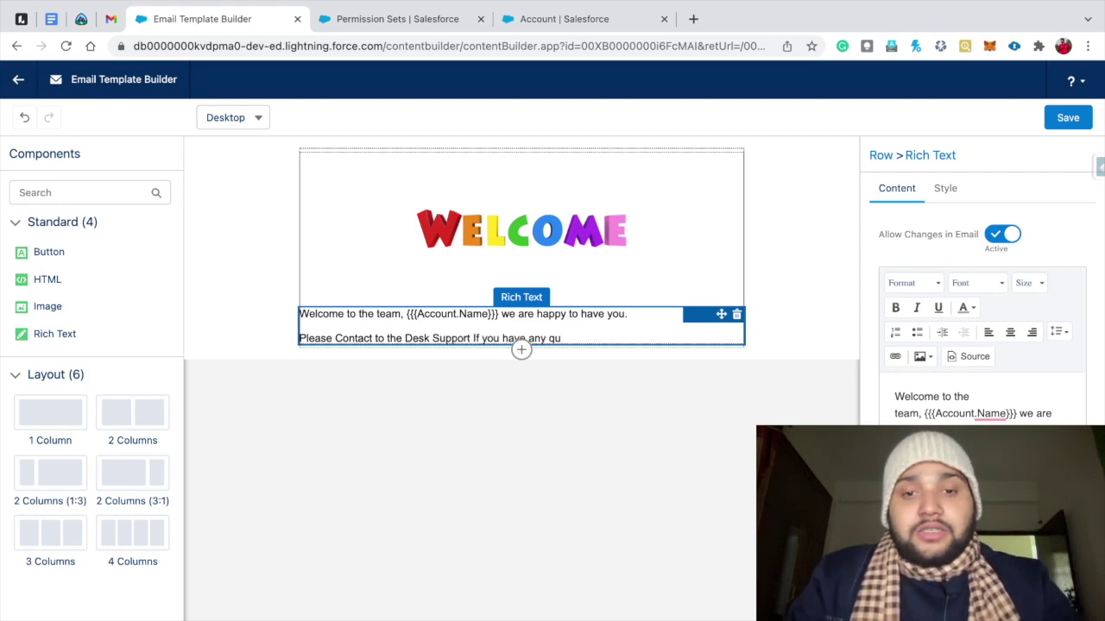
type("eries")
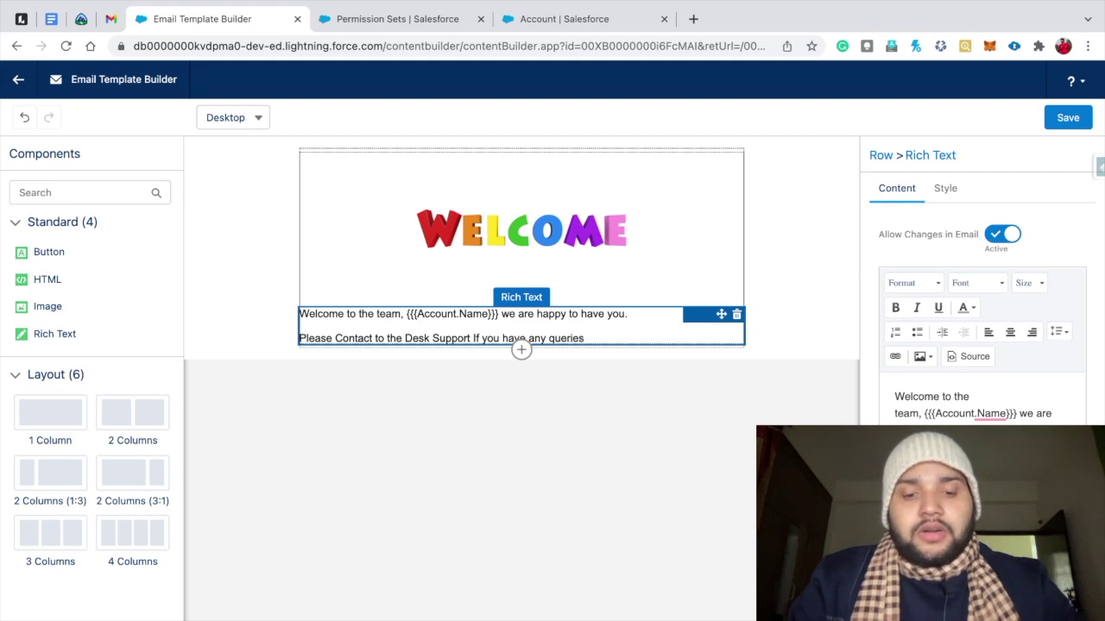
type(" or technical")
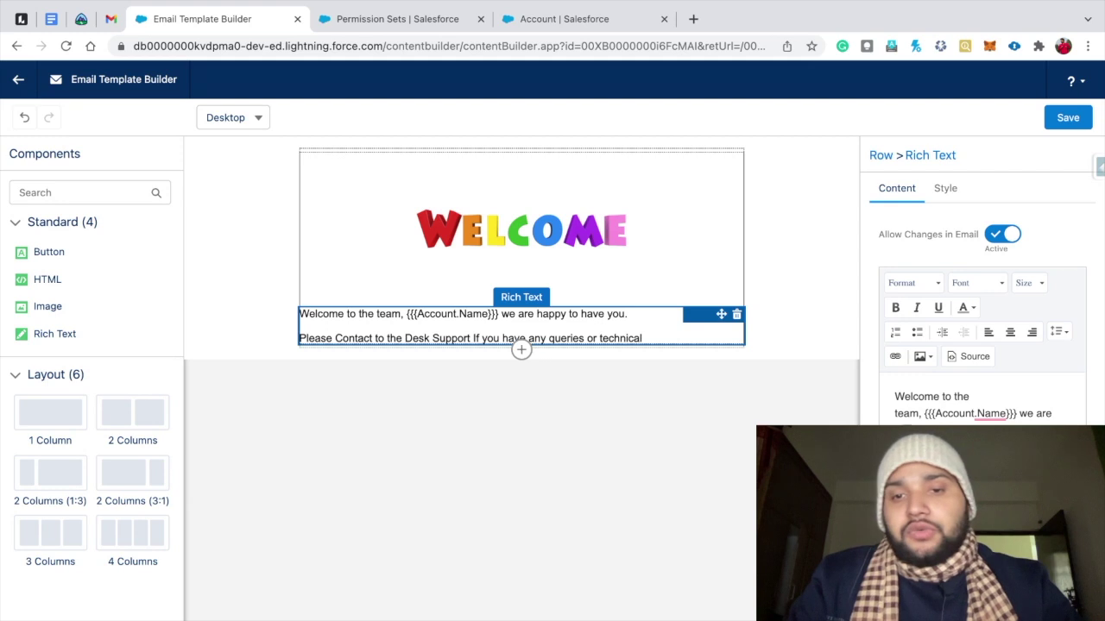
type(" issues.")
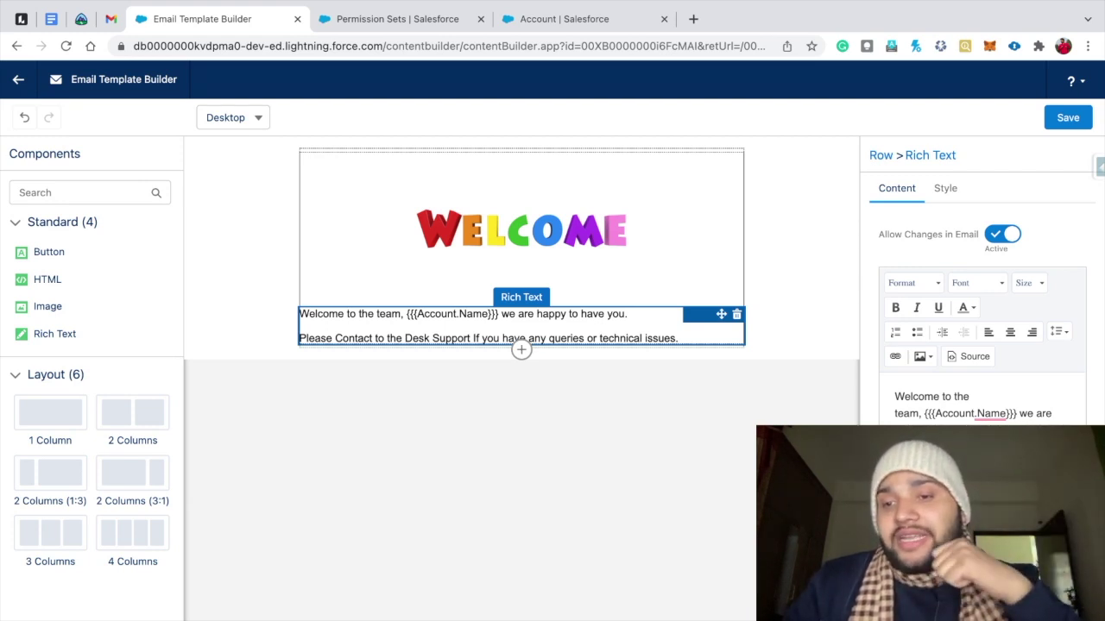
key("ctrl+k")
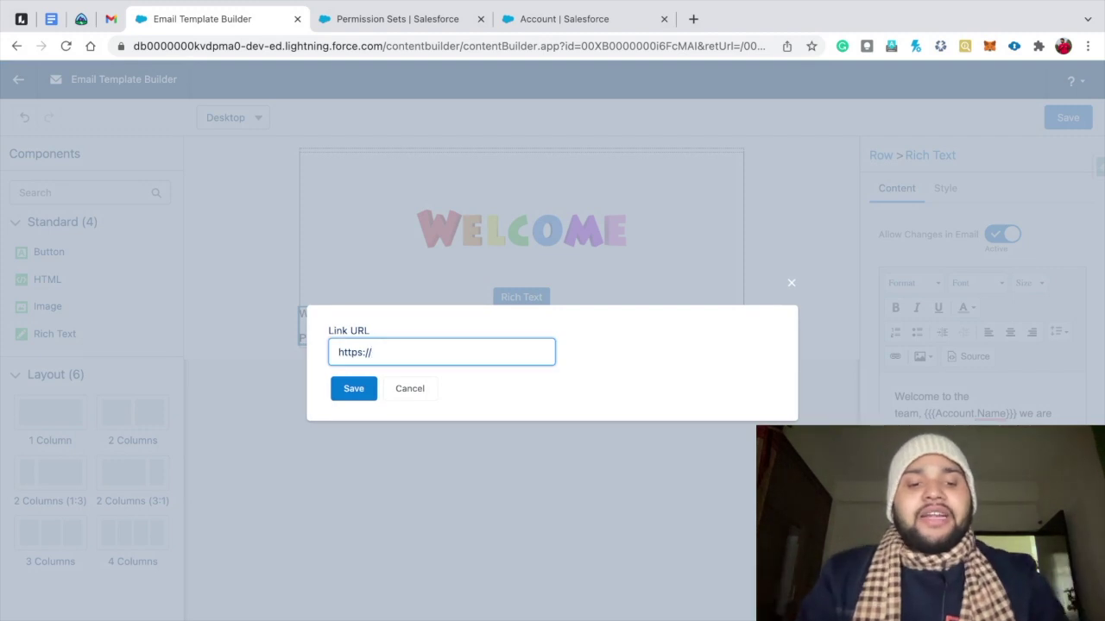
type("www.")
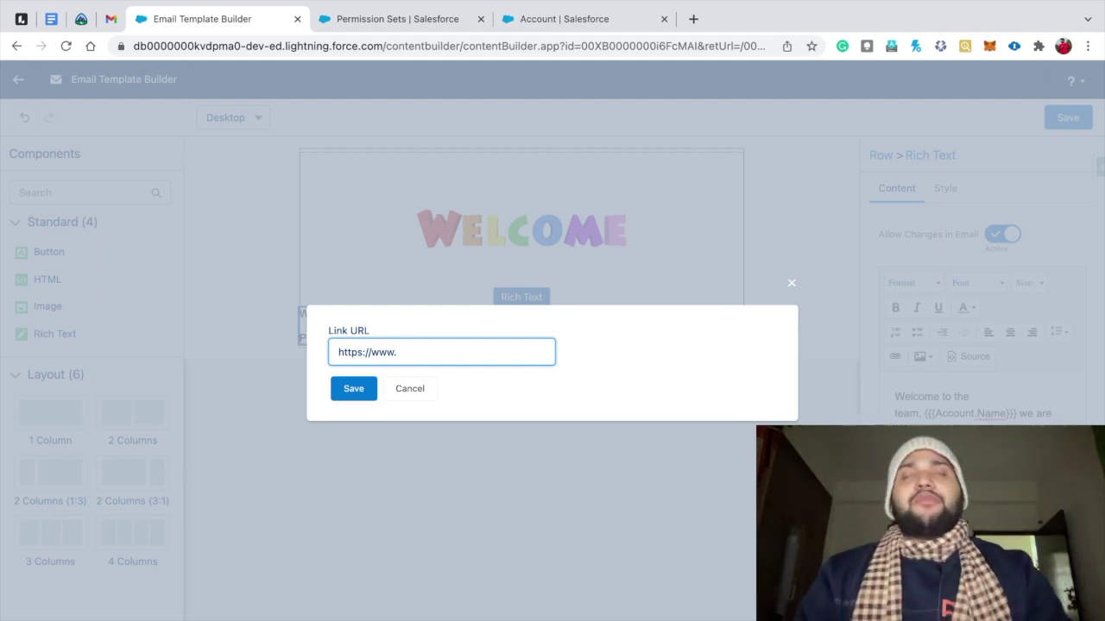
type("salesforcegeek.in")
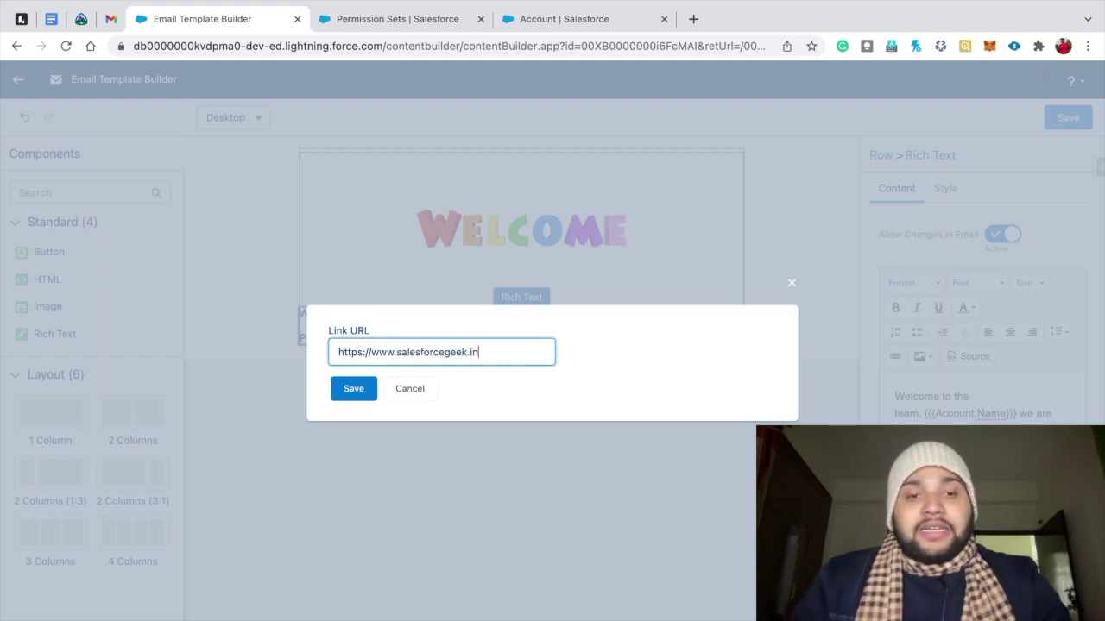
key("Return")
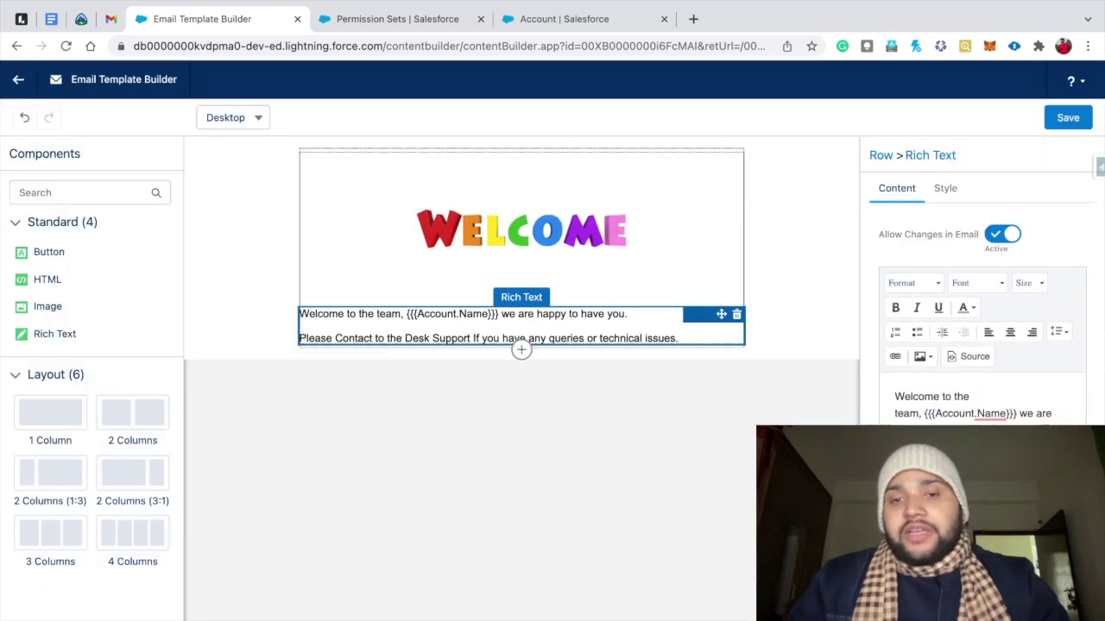
Undo the last change in the template and reload the Email Template Builder page
key("super+z")
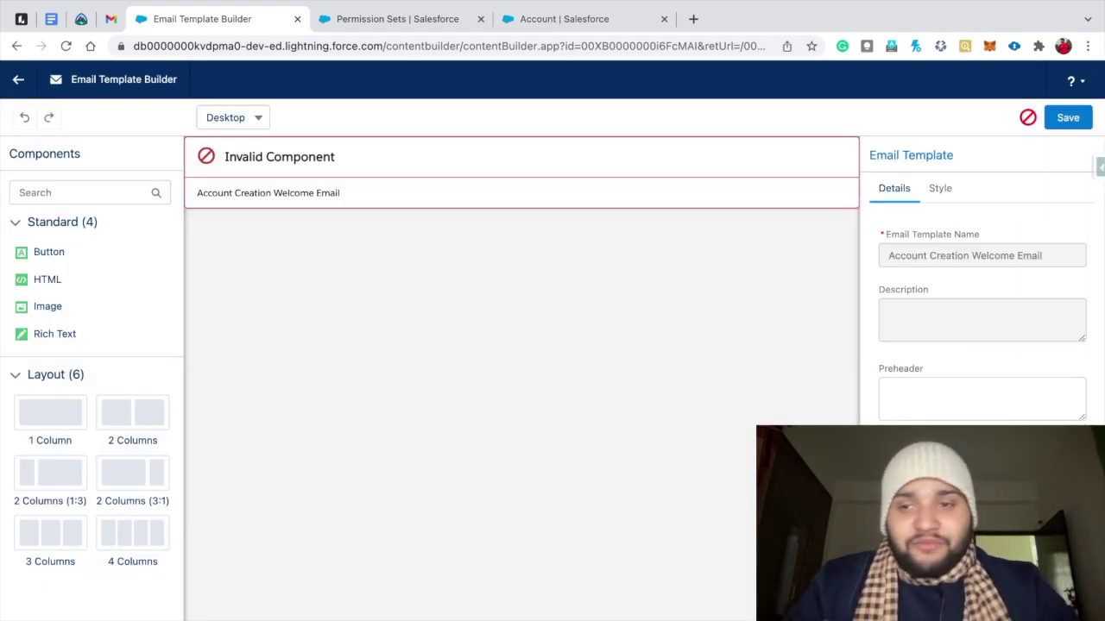
double_click(328, 192)
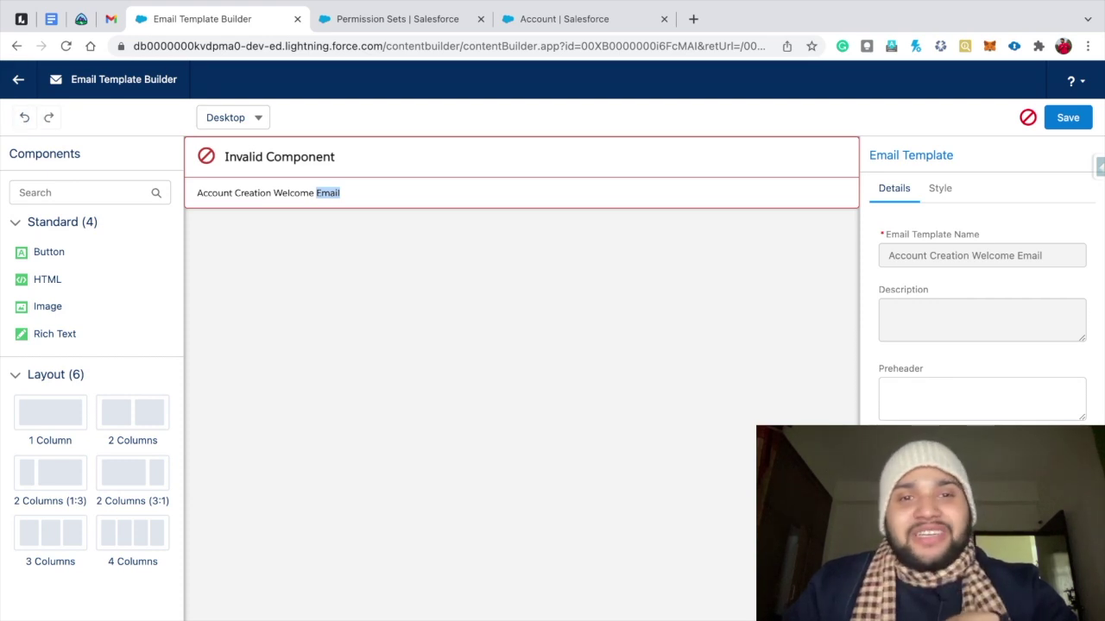
left_click(65, 46)
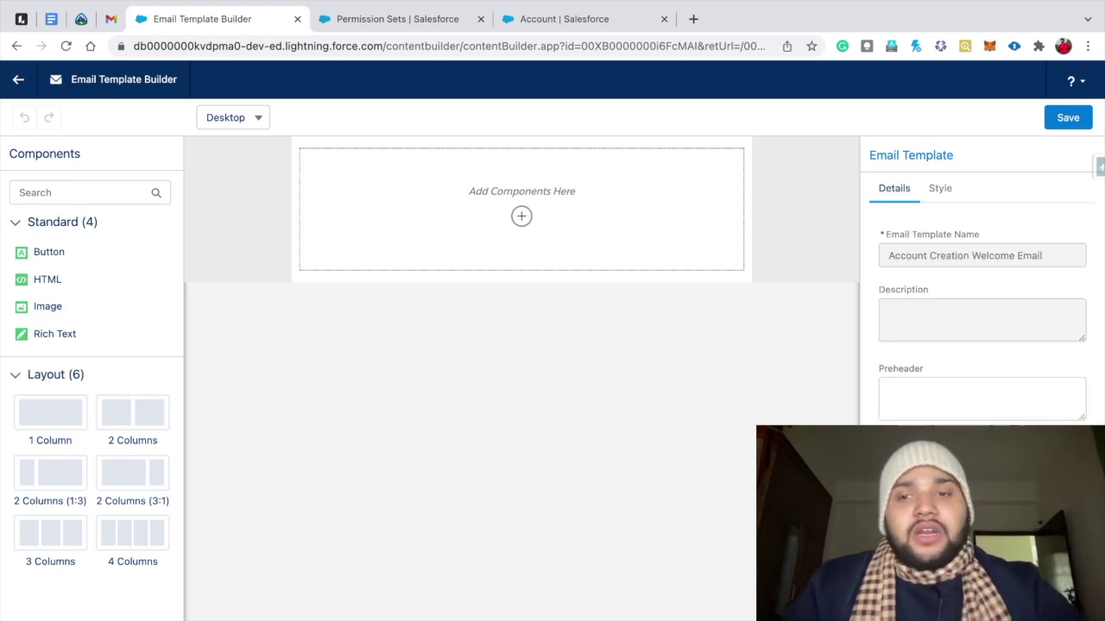
Add an Image component to the empty template and insert the welcome_PNG13 file into it
left_click_drag(48, 307, 397, 244)
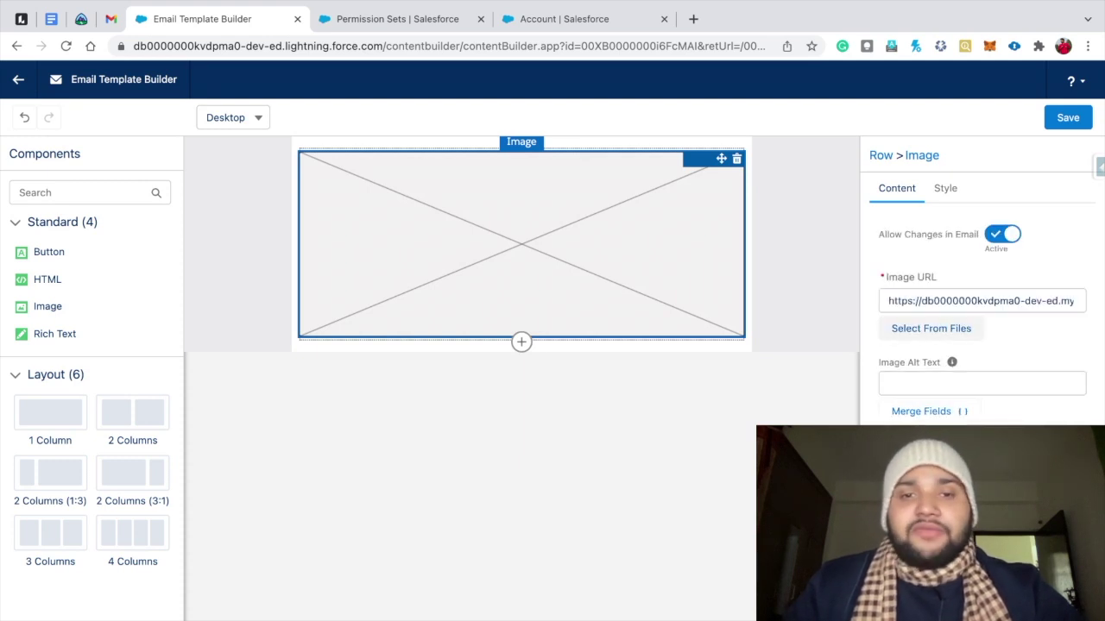
left_click(930, 328)
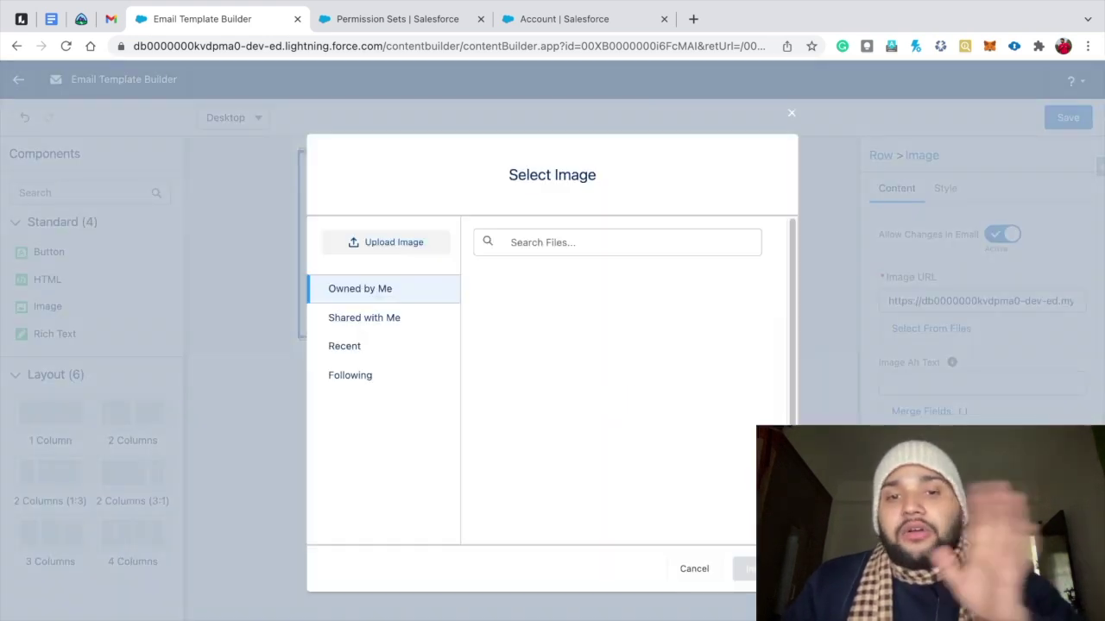
left_click(559, 290)
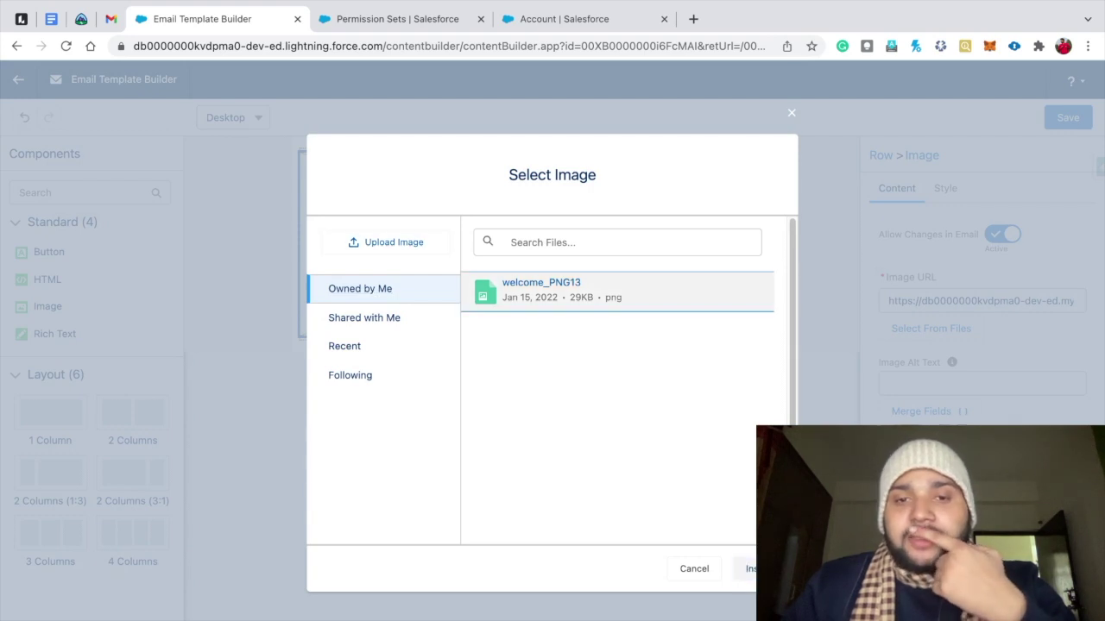
left_click(756, 569)
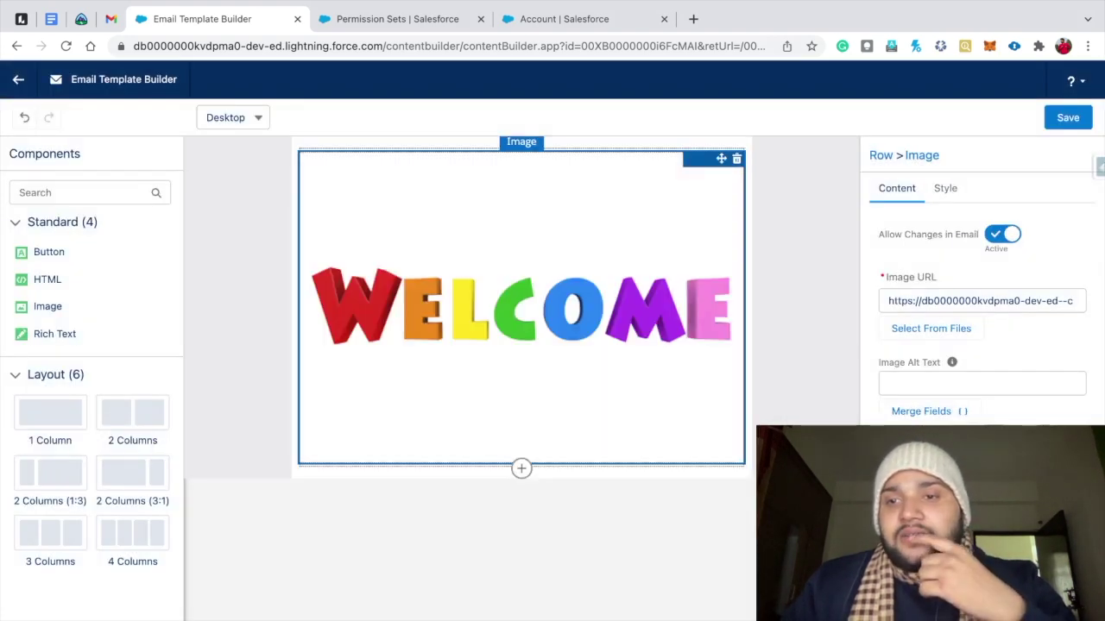
Set the WELCOME image's width to 50% and save the email template
left_click(945, 188)
left_click(918, 230)
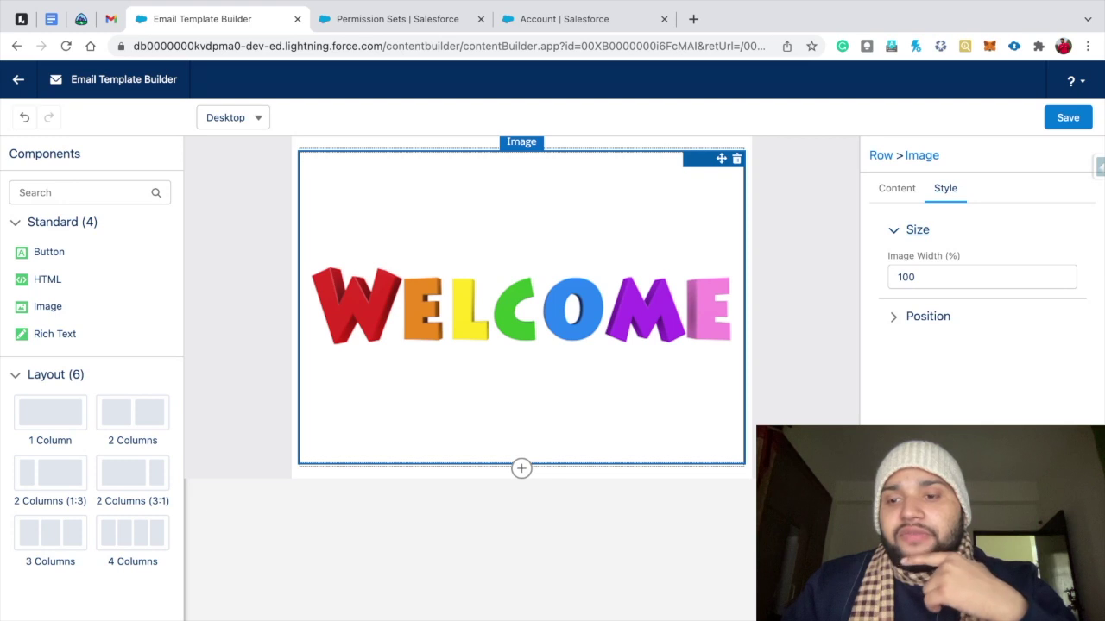
left_click(916, 276)
key("BackSpace")
key("BackSpace")
key("BackSpace")
type("50")
key("Return")
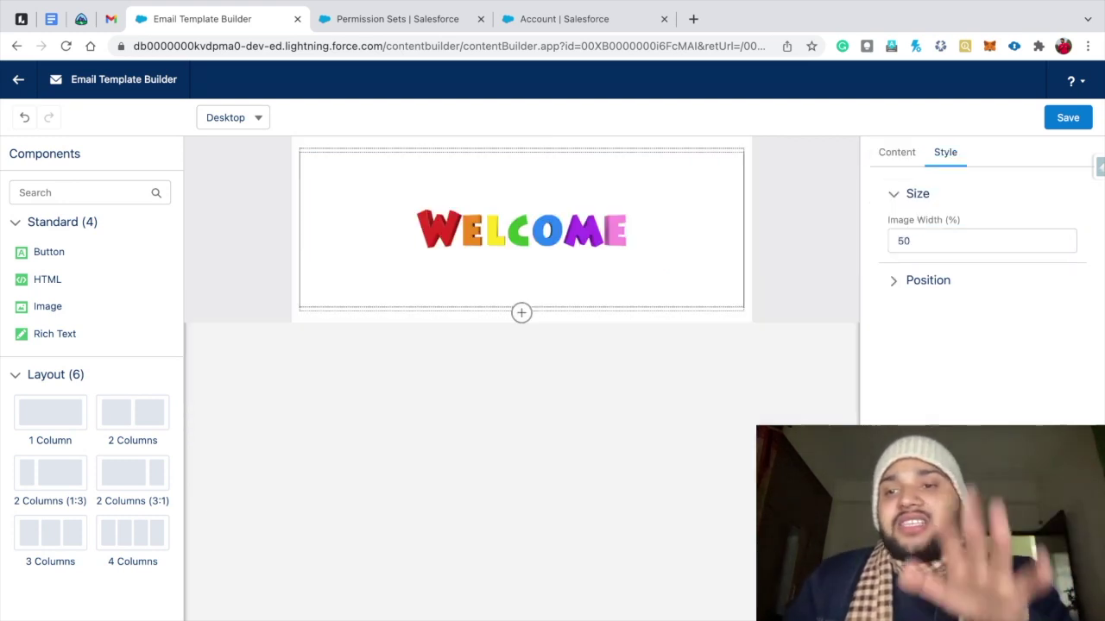
key("Escape")
left_click(1068, 117)
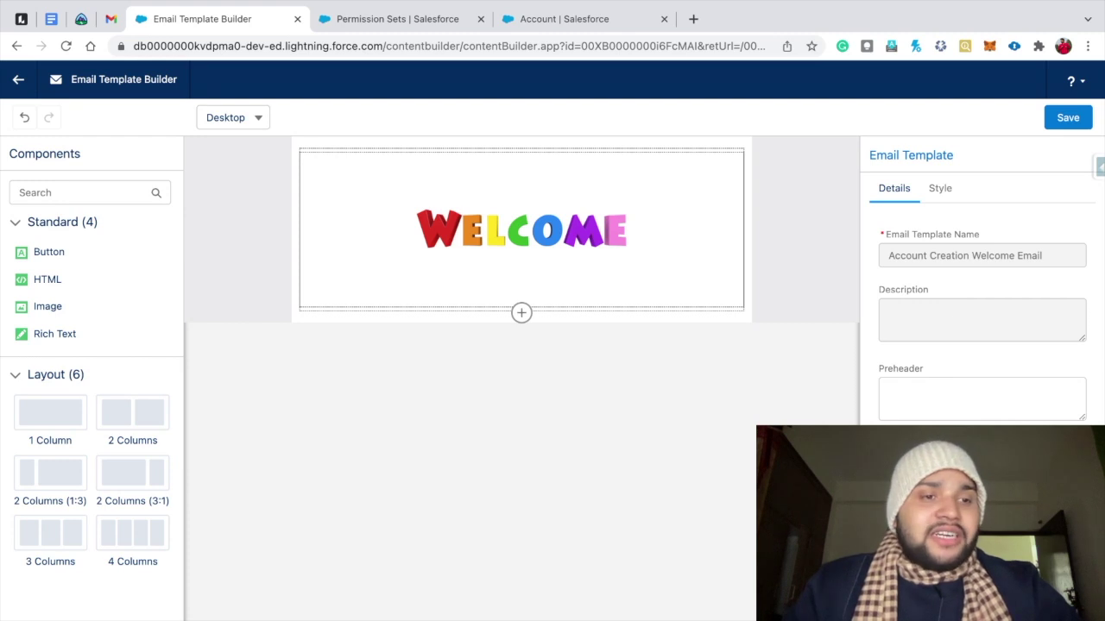
Add a Rich Text component below the WELCOME image and replace its placeholder with "Welcome to the team"
left_click_drag(54, 334, 427, 333)
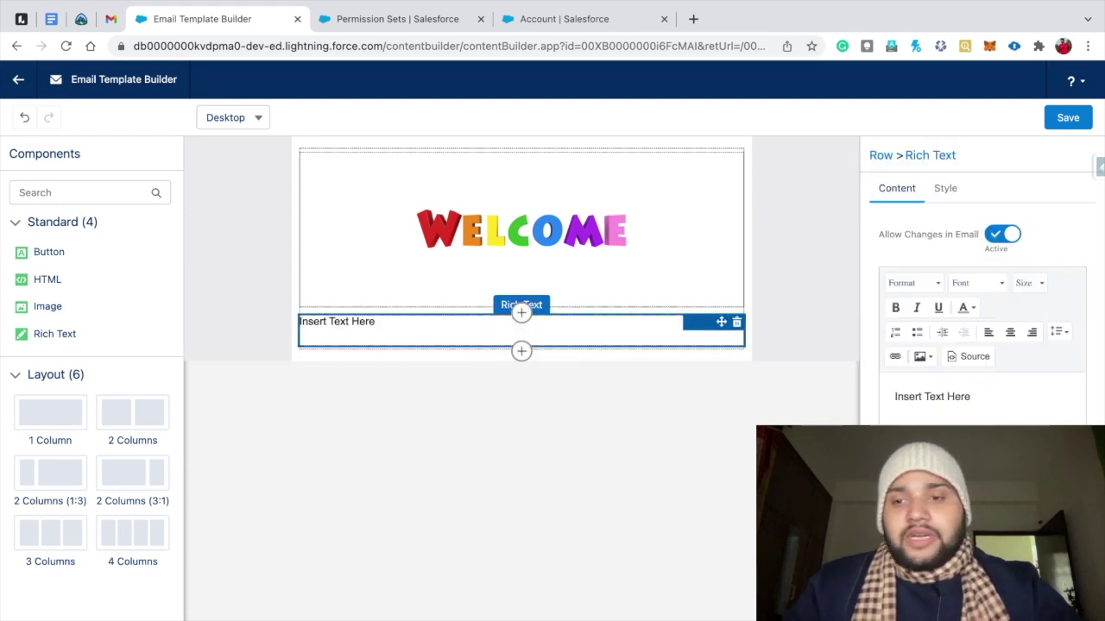
key("ctrl+a")
key("BackSpace")
type("Wel")
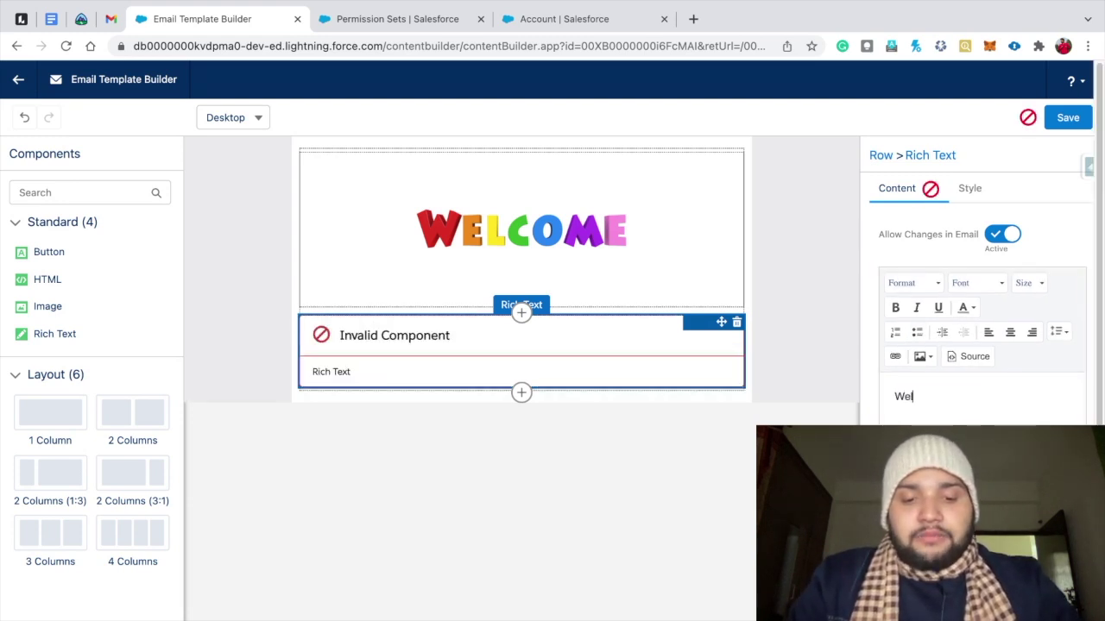
type("come to the te")
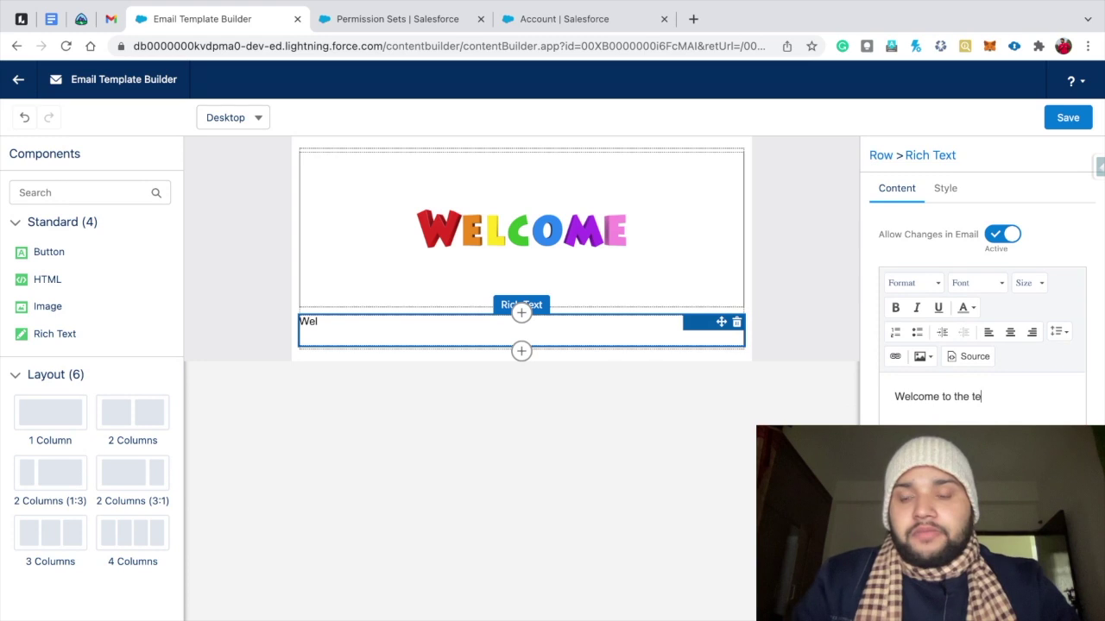
type("am")
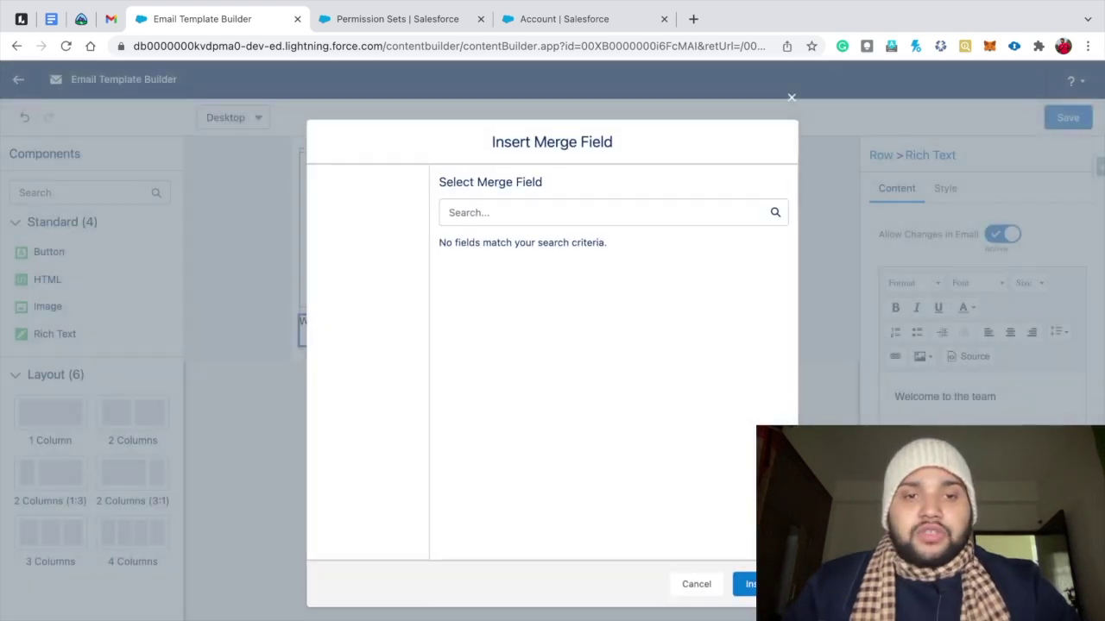
Insert the Account Name merge field after "Welcome to the team" in the rich text
left_click(351, 265)
left_click(612, 213)
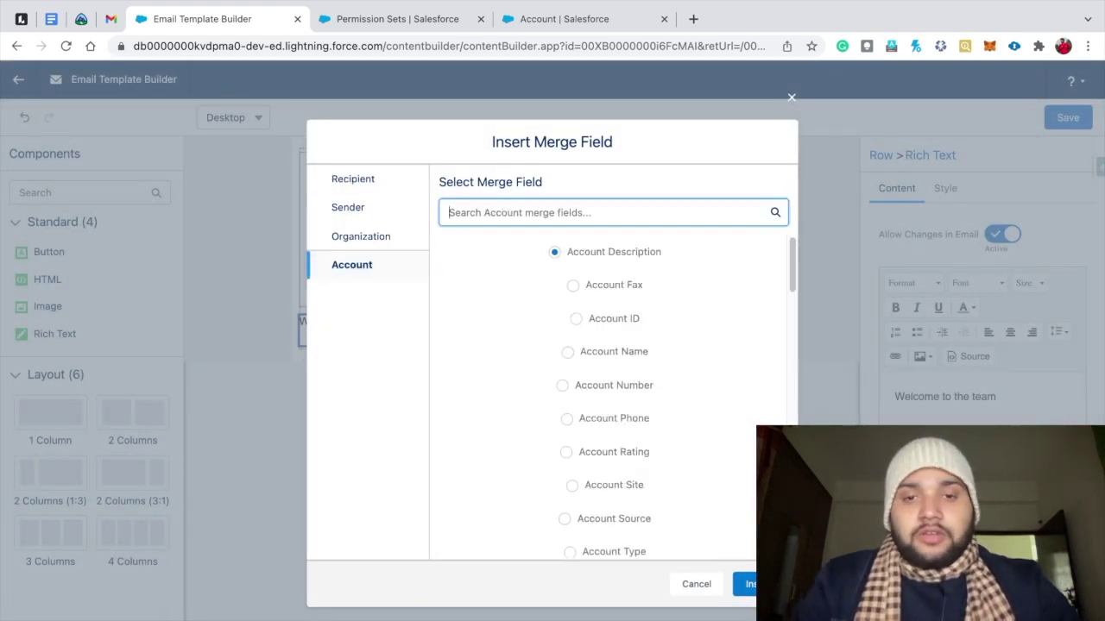
type("name")
left_click(574, 252)
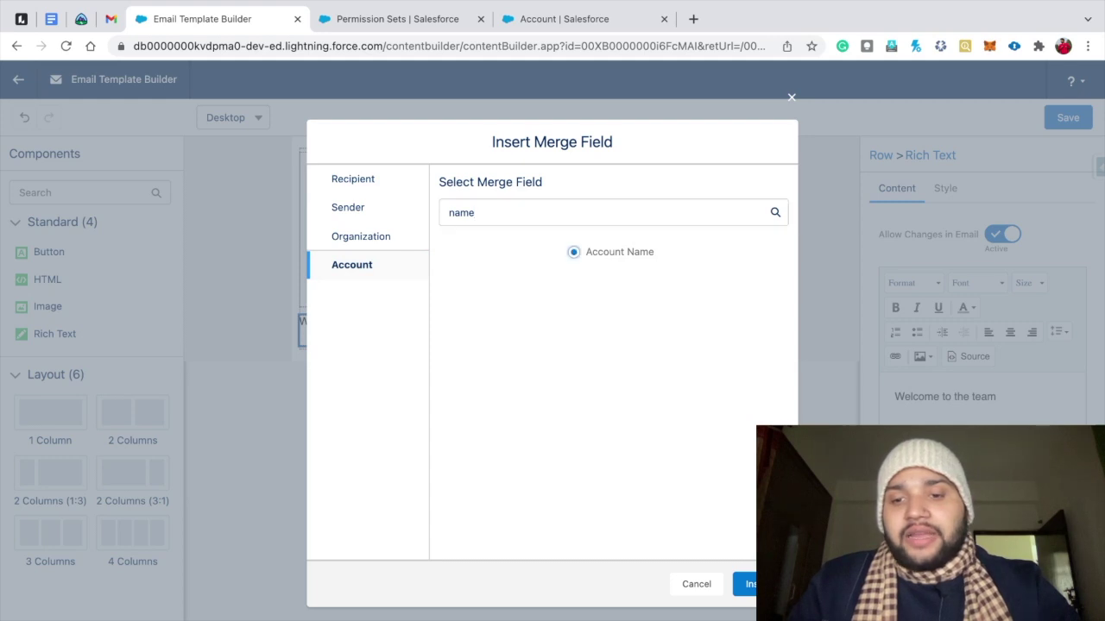
left_click(743, 585)
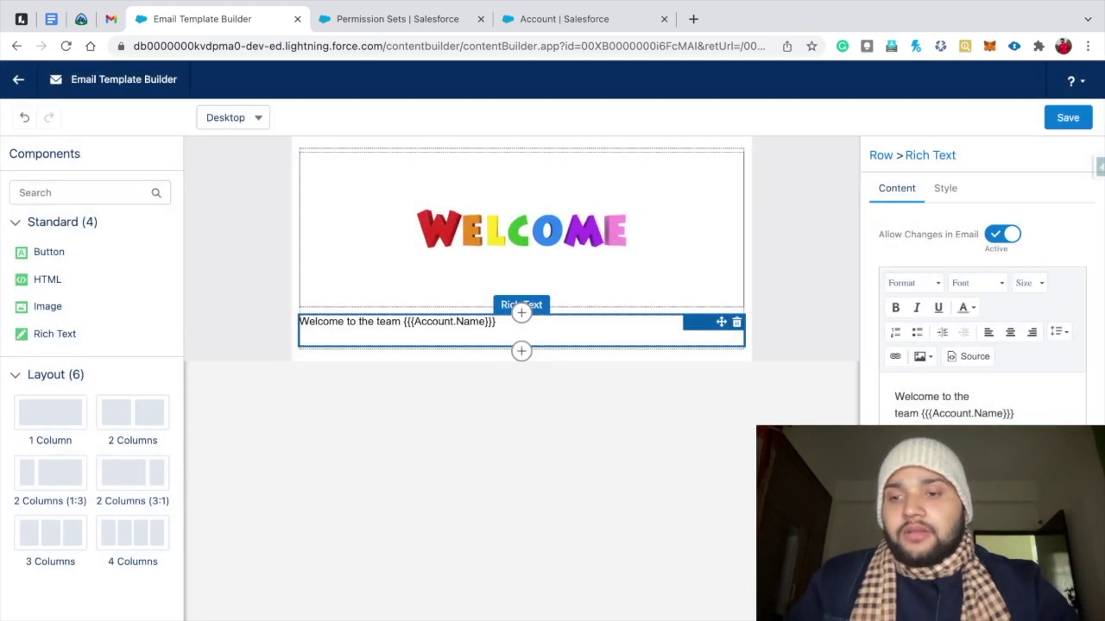
Complete the greeting after the merge field with "we are happy to help you!"
type("we are")
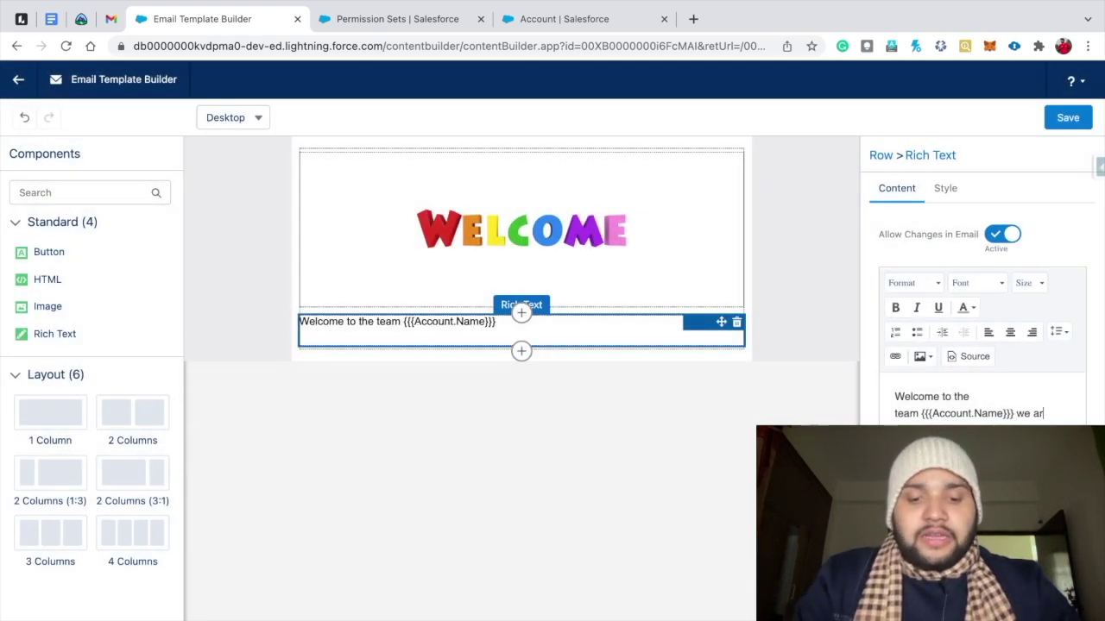
type(" happy")
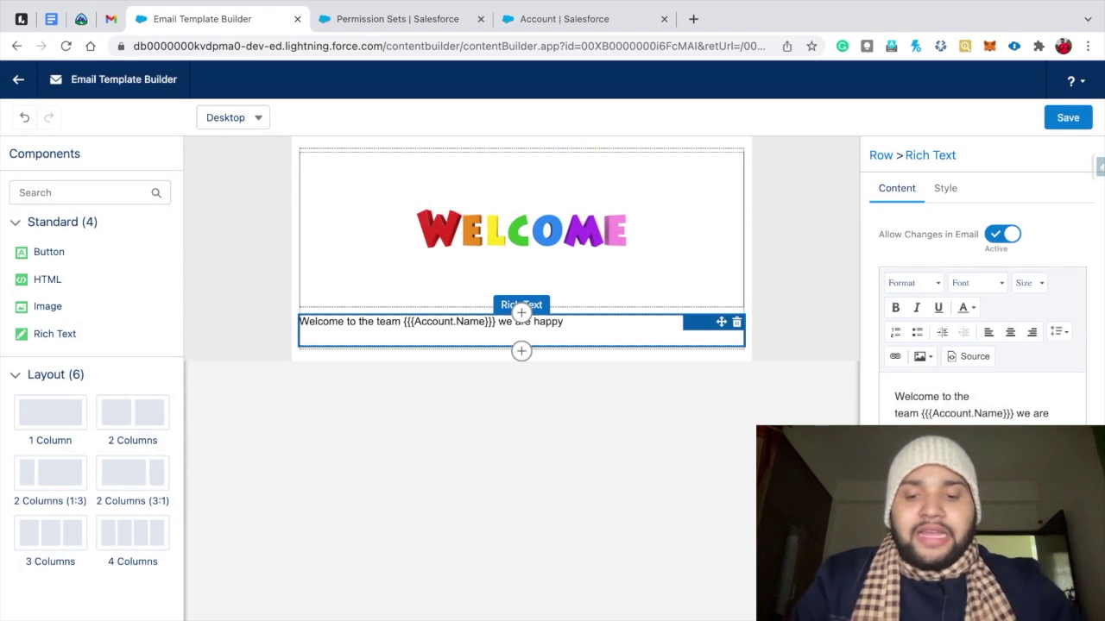
type(" to help you")
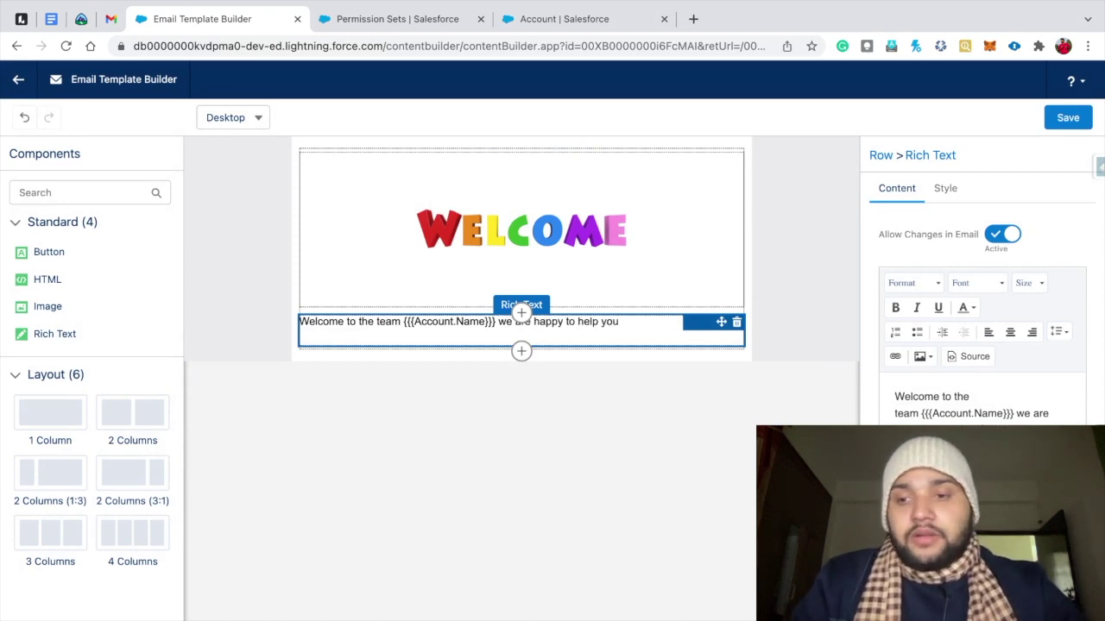
type("!.")
key("BackSpace")
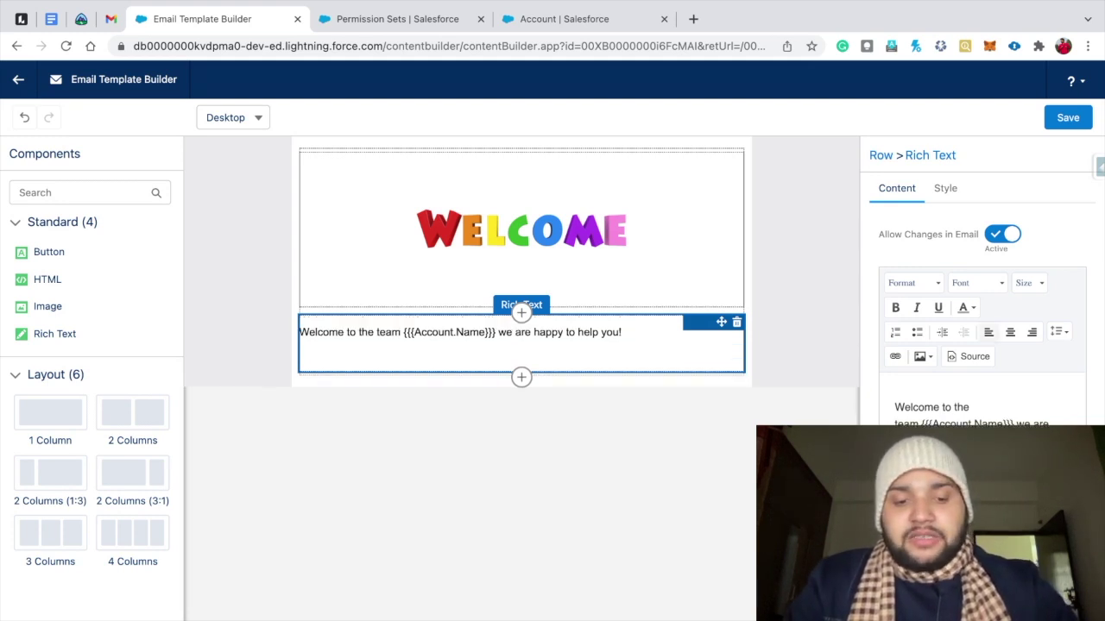
Add a second line reading "Please reach out to the Desk Support If you have any kind of technical issue." and save the template
type("Please")
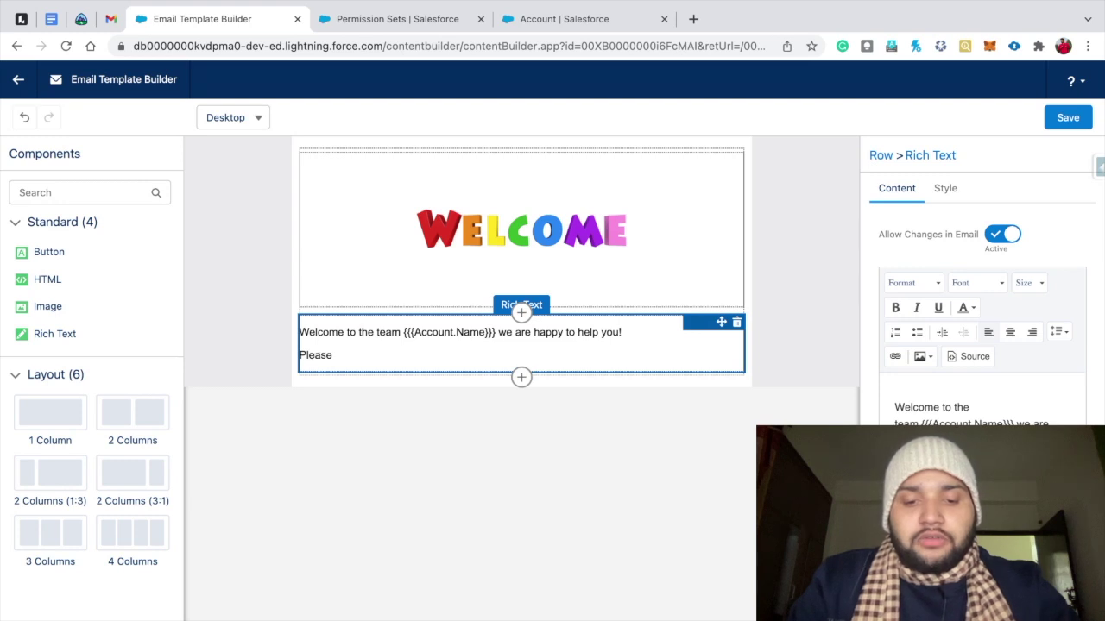
type(" reach out")
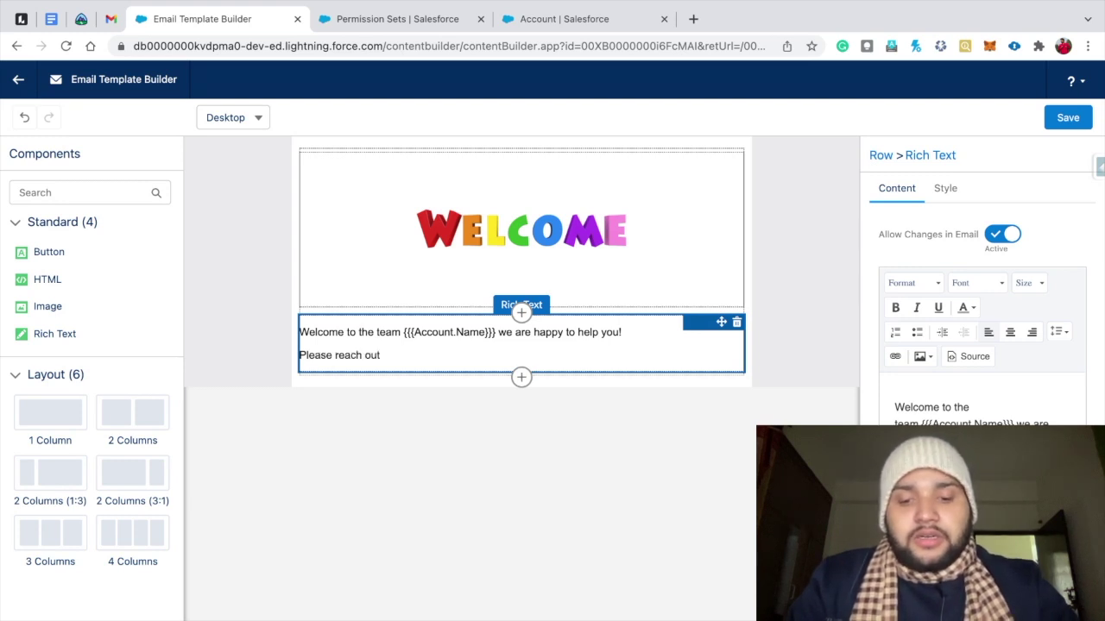
type(" to the Desk Supo")
key("BackSpace")
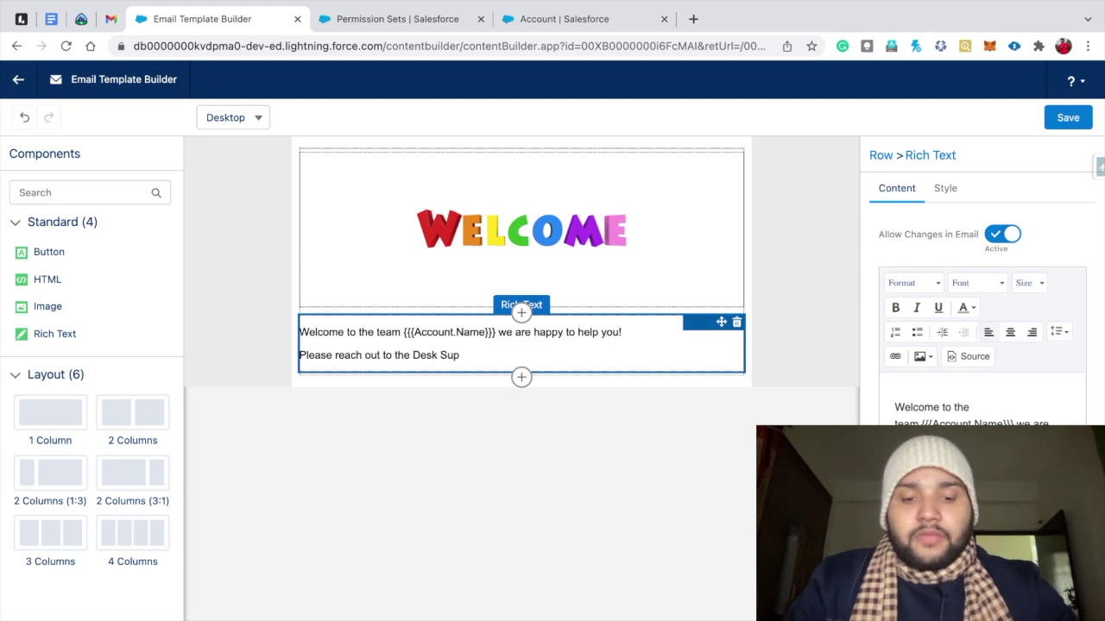
type("port If you have any kind of technical issue.")
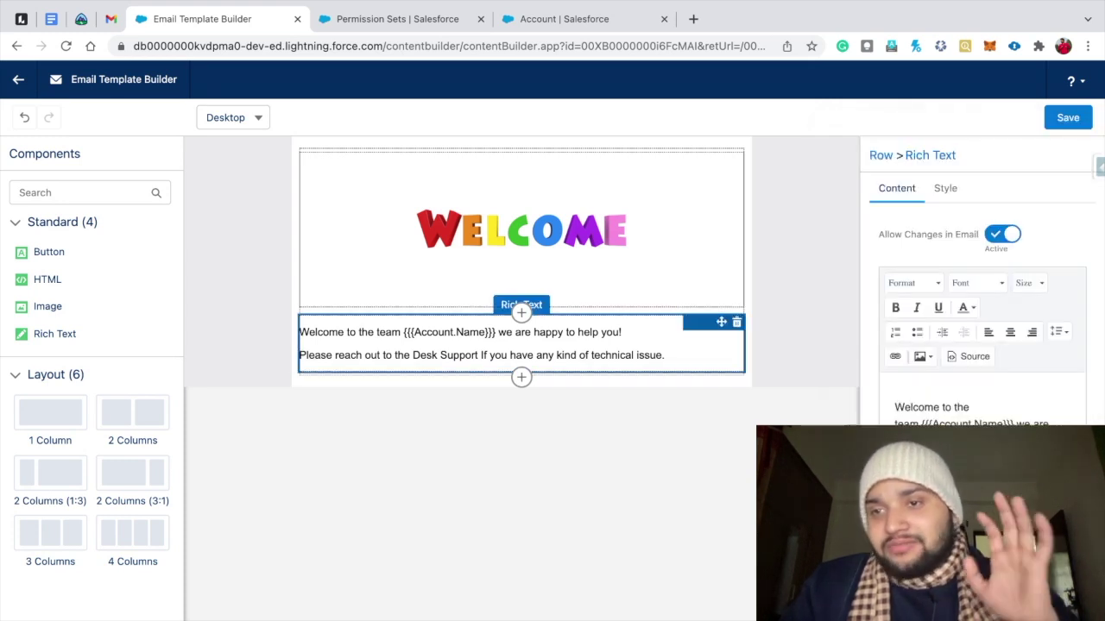
left_click(1068, 118)
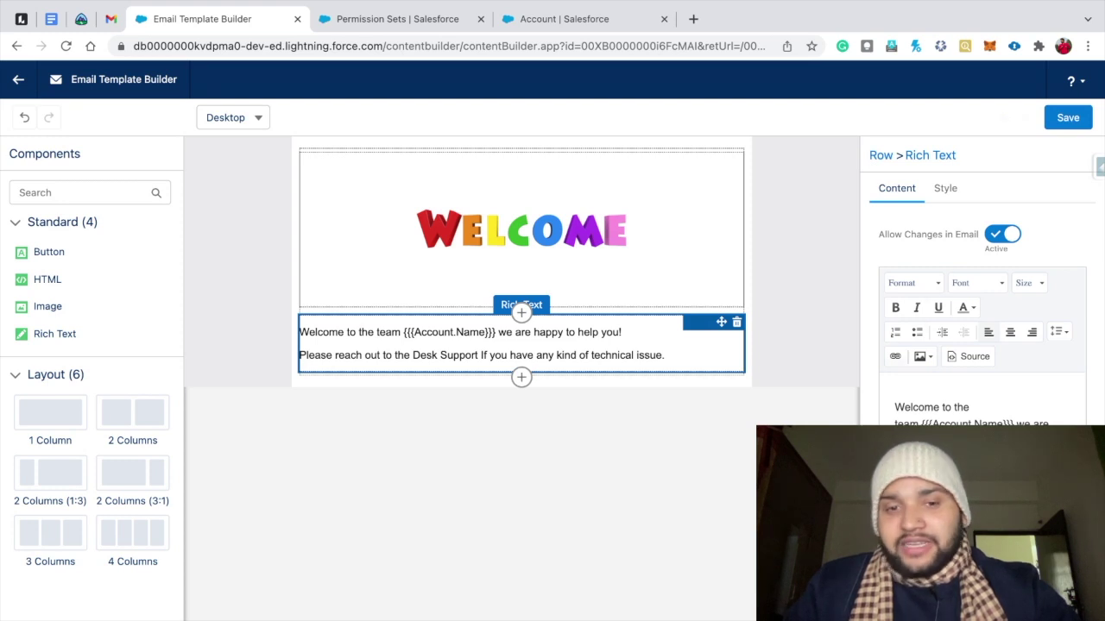
key("super+k")
type("www.sales")
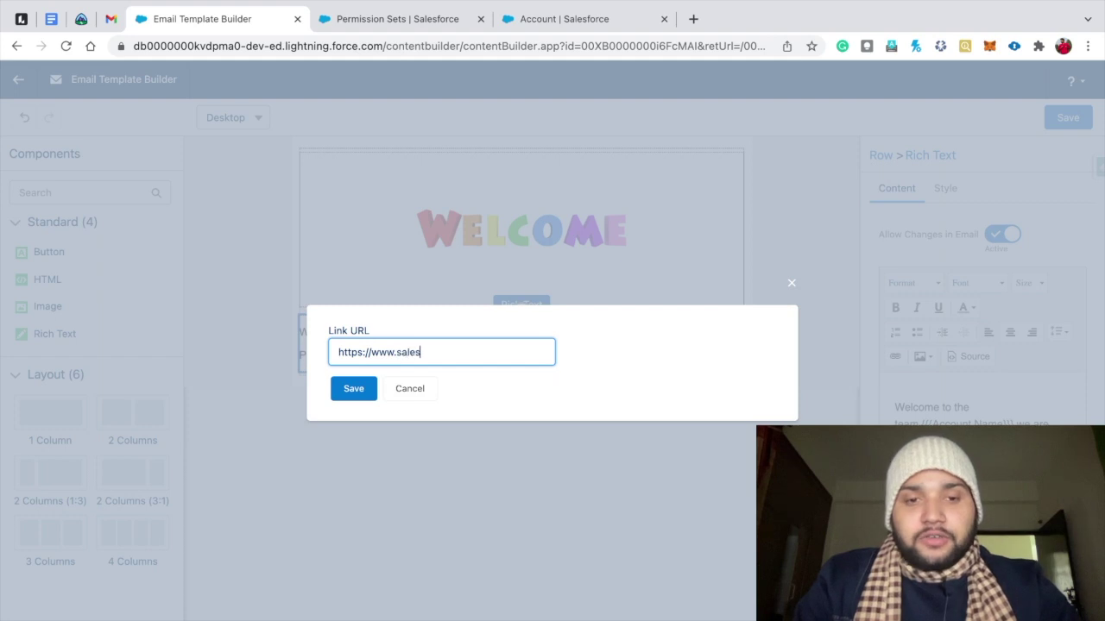
type("forcegeek.in")
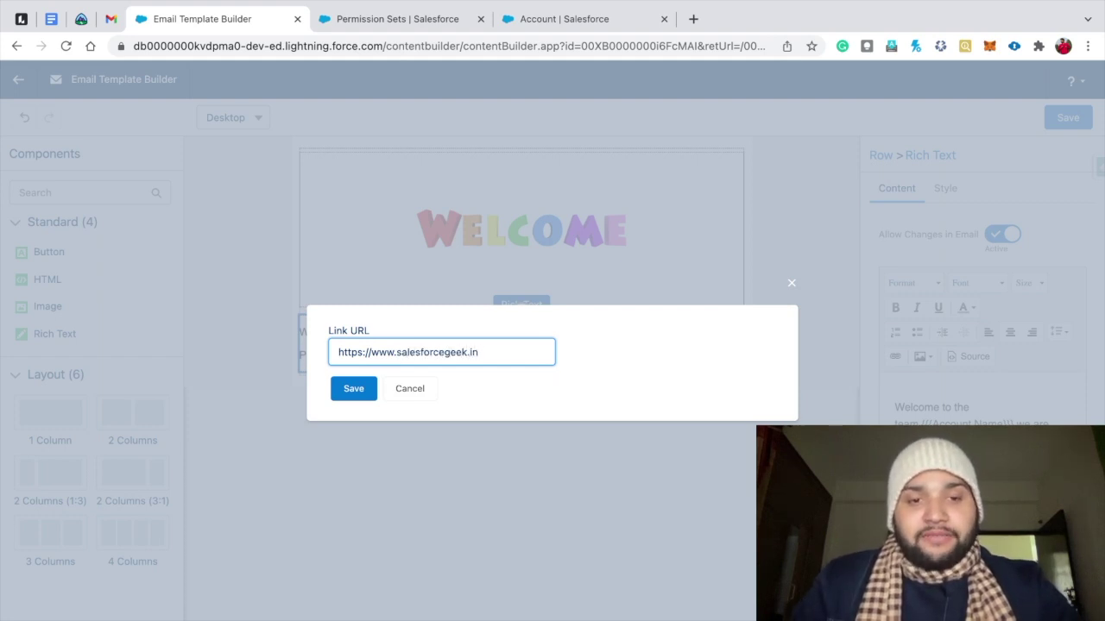
key("Return")
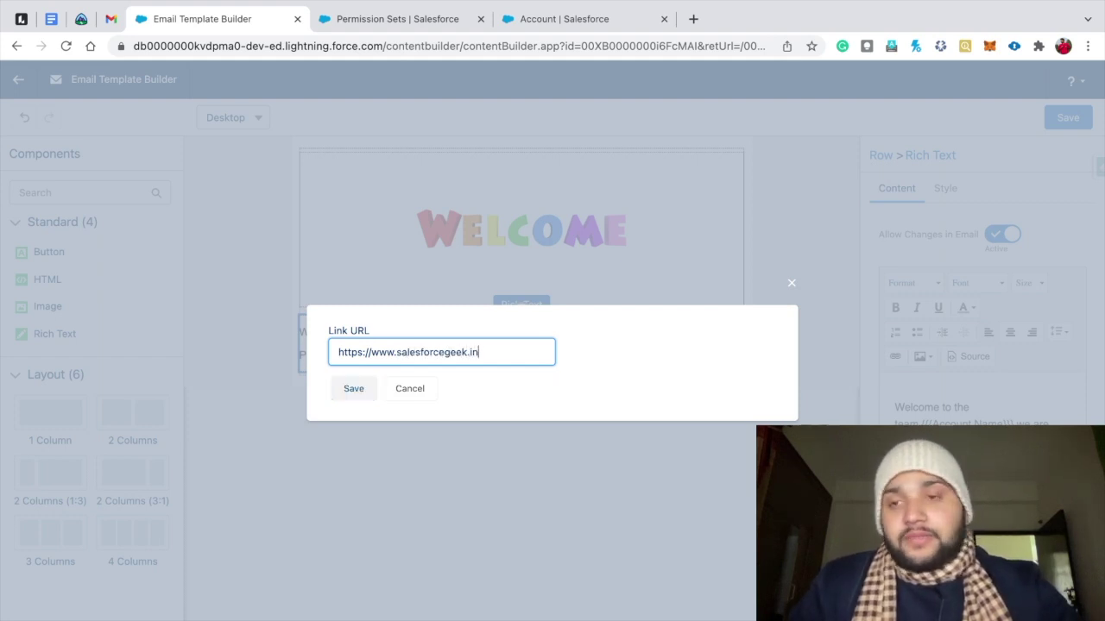
left_click(1067, 117)
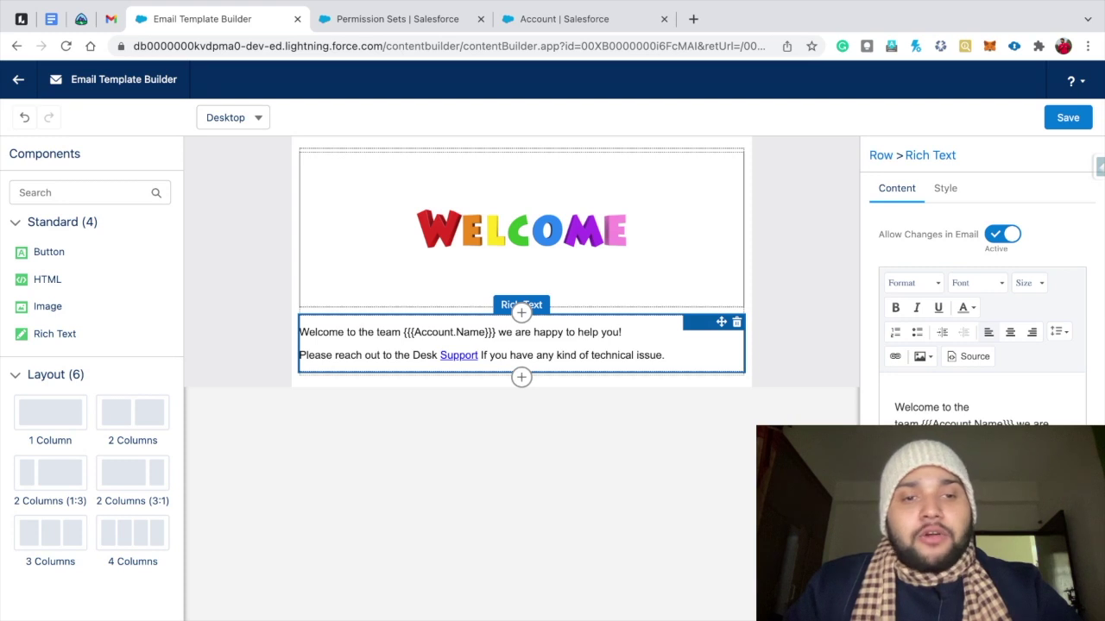
Add a Button component below the rich text and open its style settings
left_click_drag(49, 252, 440, 390)
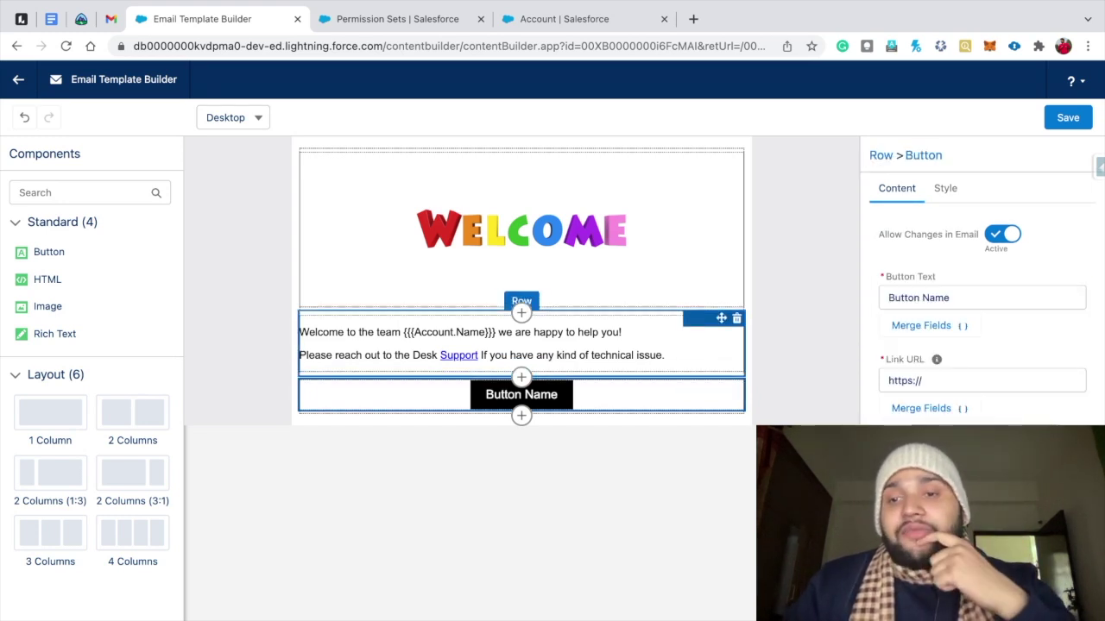
left_click(945, 188)
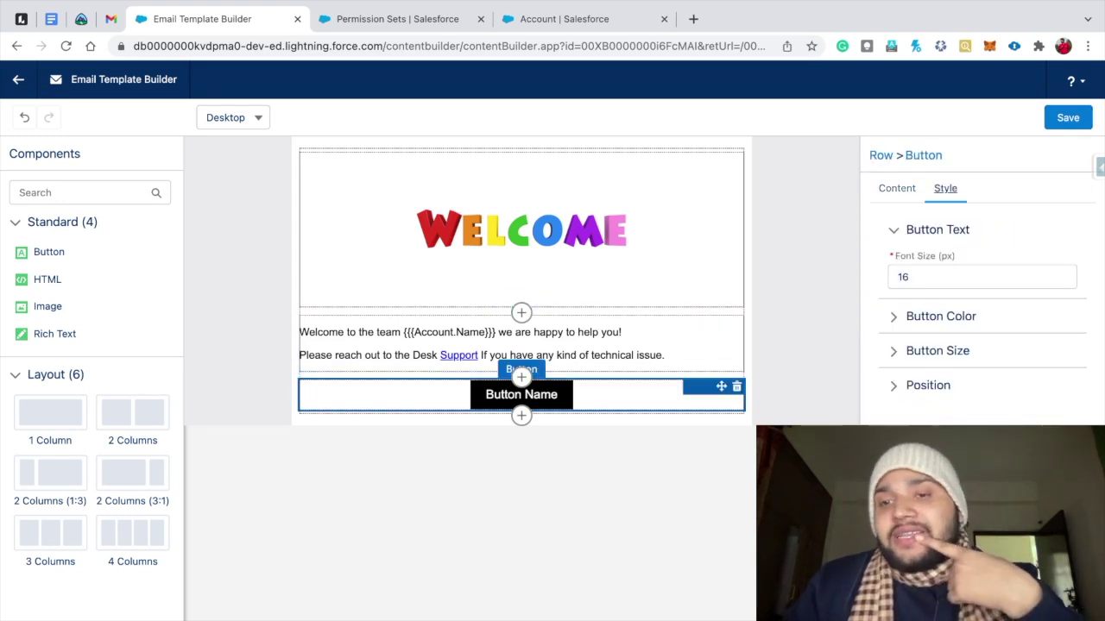
Try a font size of 50 px for the button text
left_click(910, 323)
key("BackSpace")
key("BackSpace")
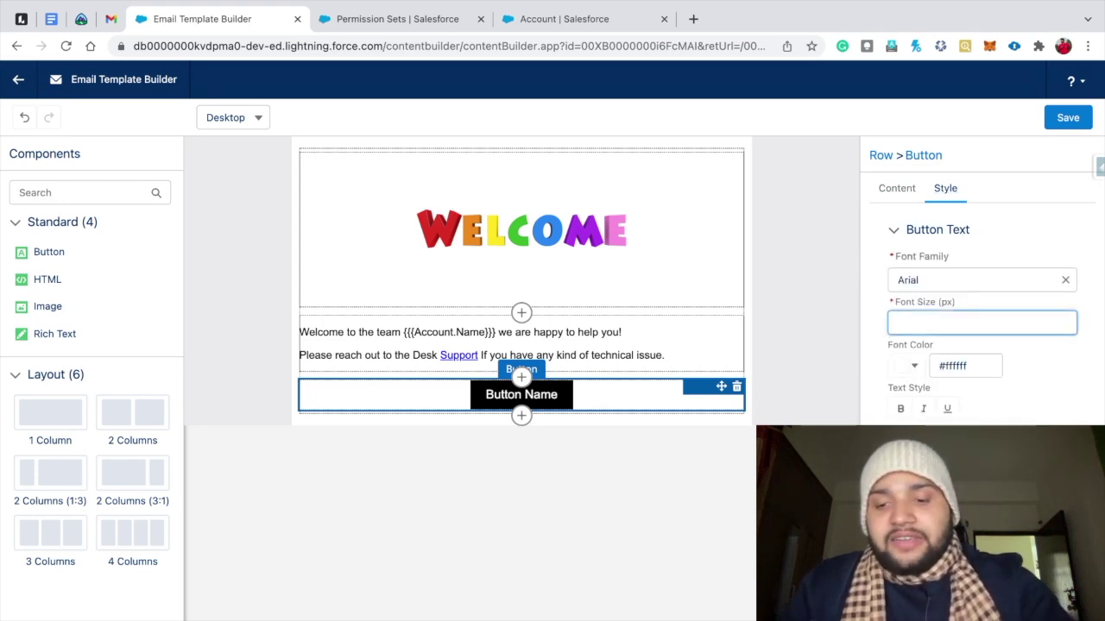
type("50")
key("Tab")
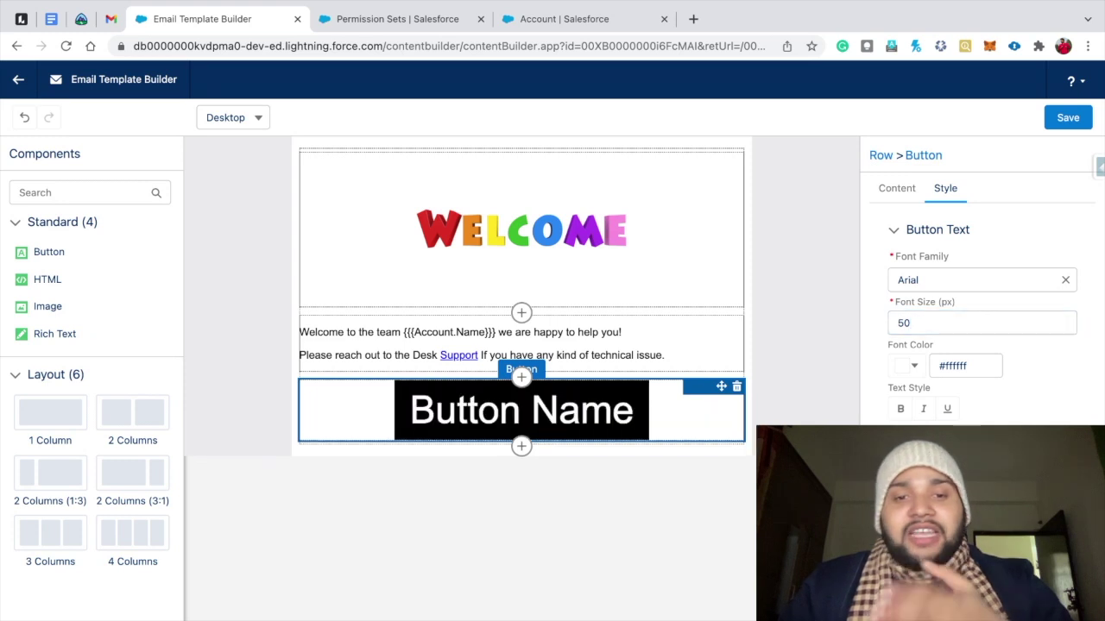
Set the button text's font size back to 16 px
left_click(910, 323)
key("BackSpace")
key("BackSpace")
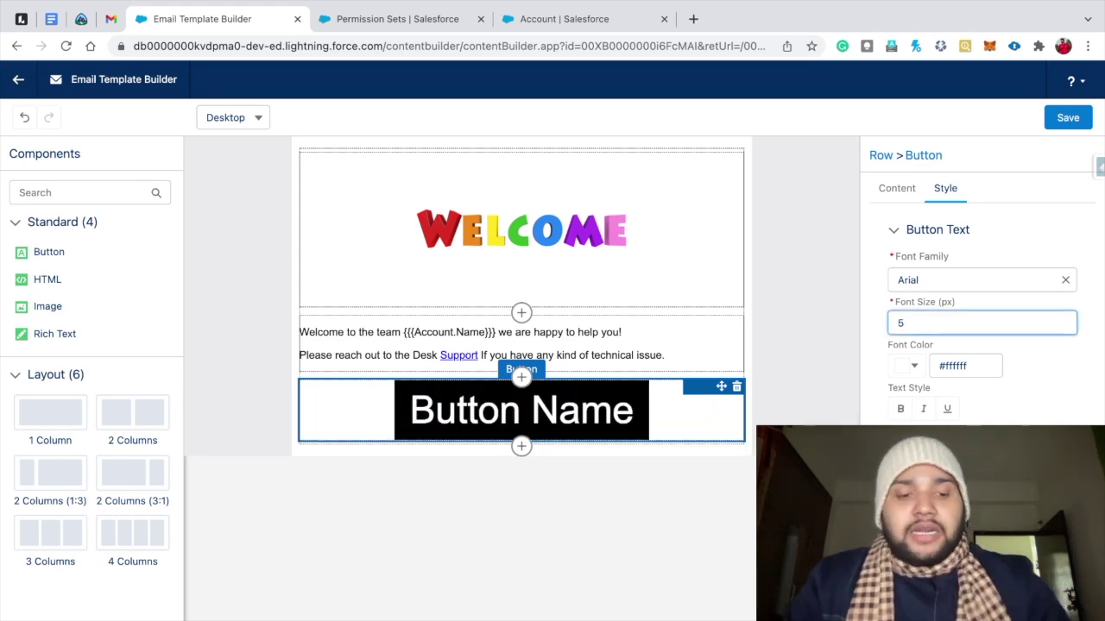
type("16")
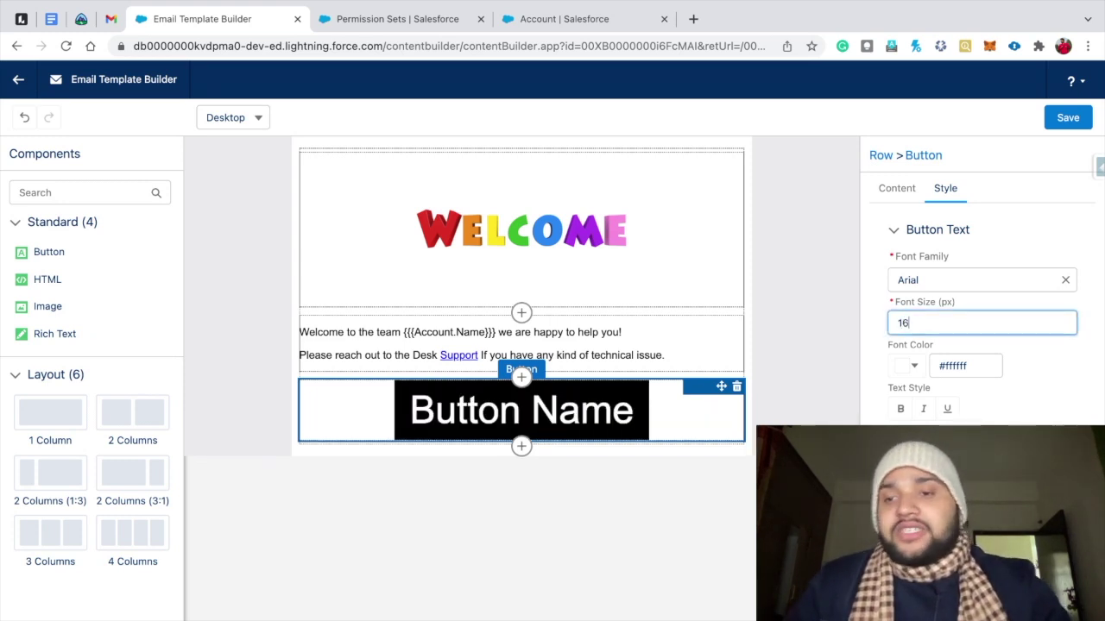
key("Tab")
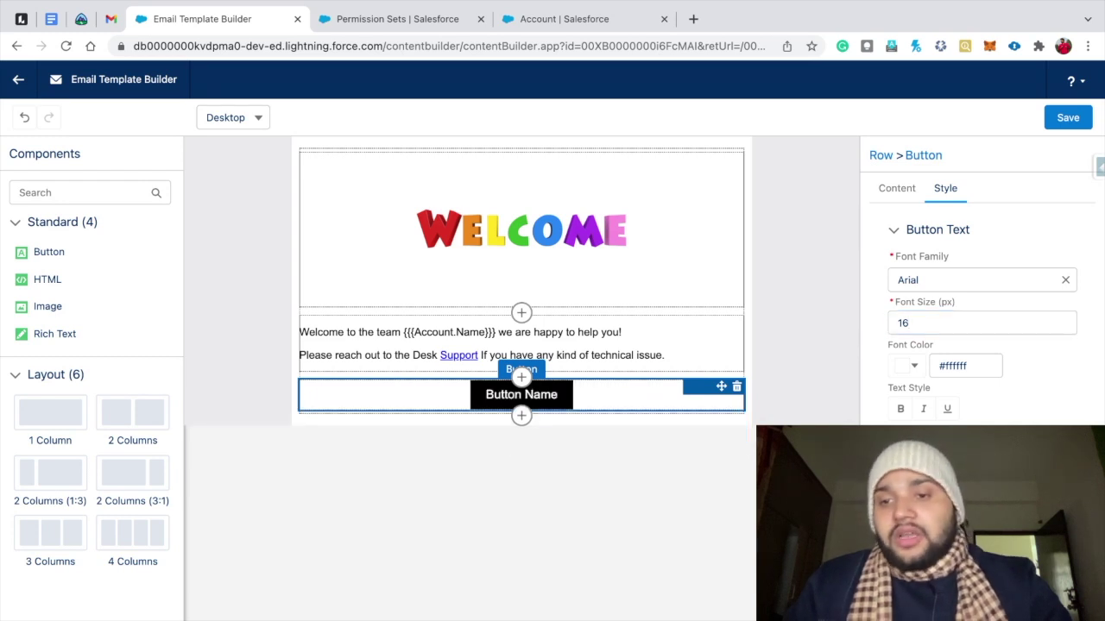
Try the teal color #17949D as the button's background
left_click(941, 453)
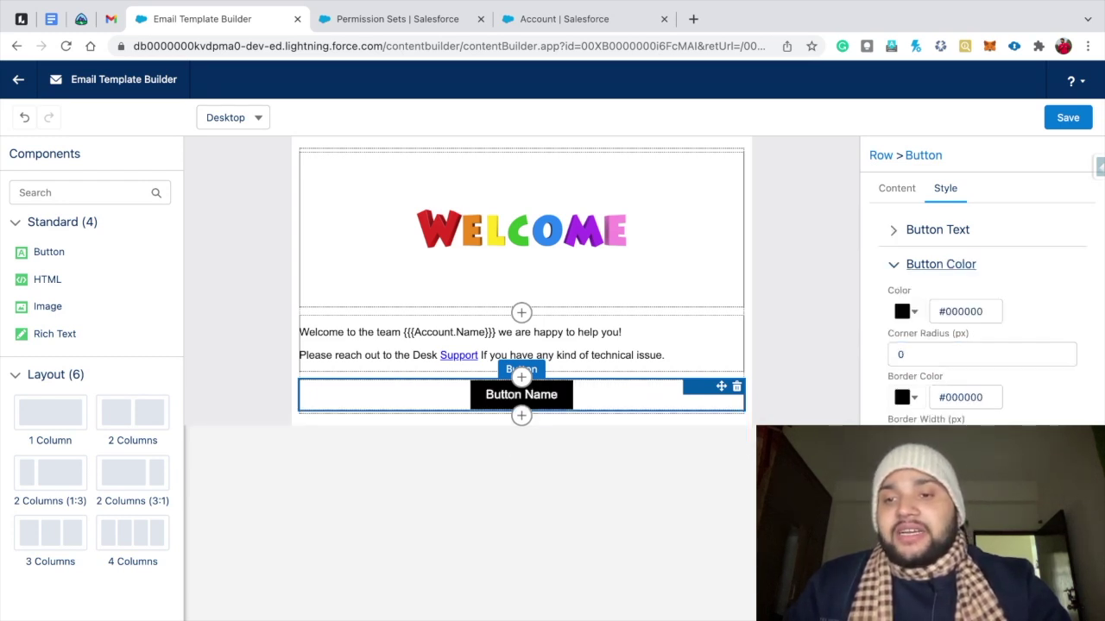
left_click(903, 311)
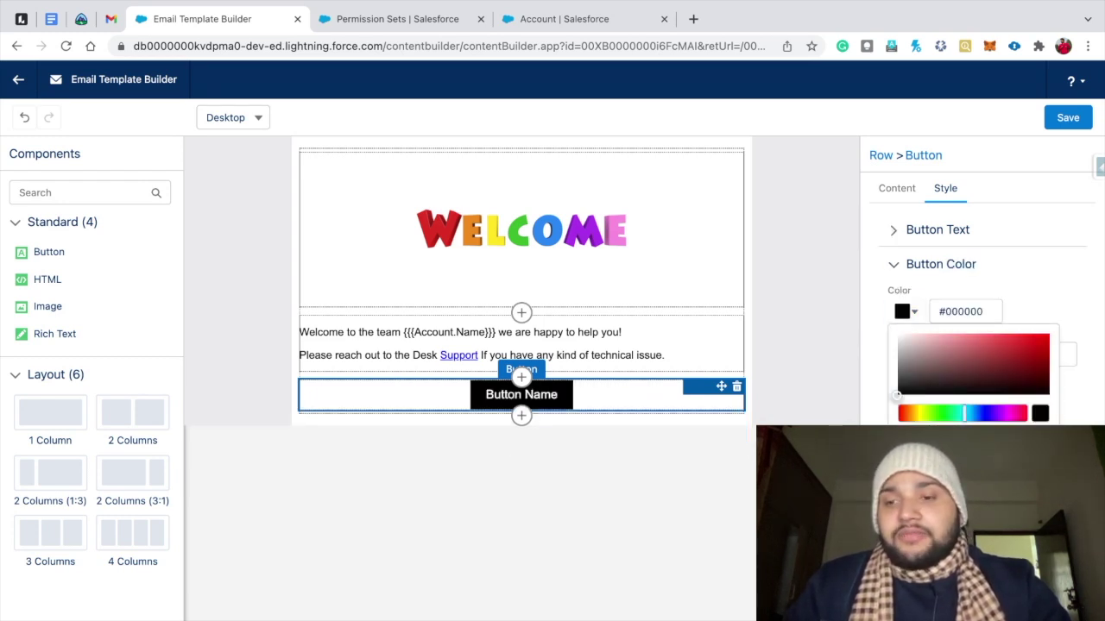
left_click(964, 414)
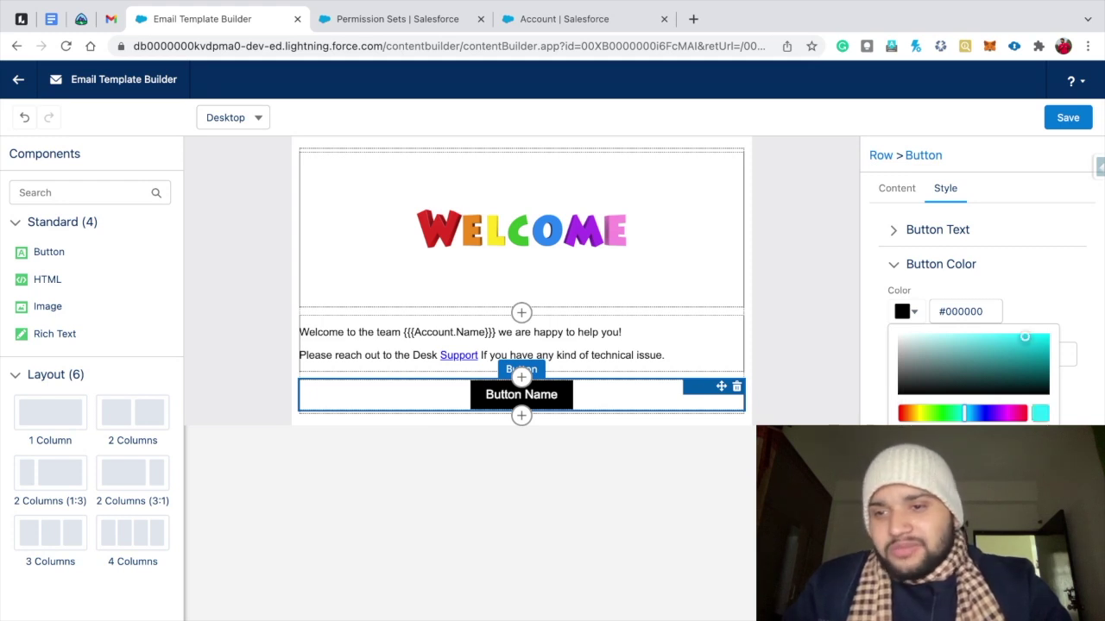
left_click(1024, 357)
key("Return")
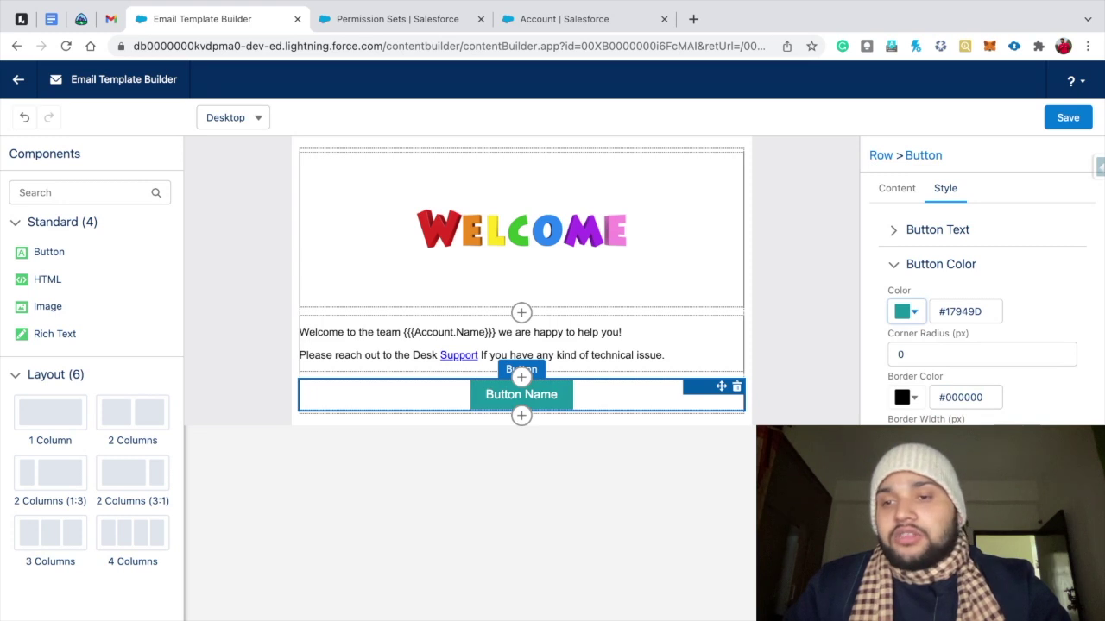
Return the button's background color to black, #000000
key("Return")
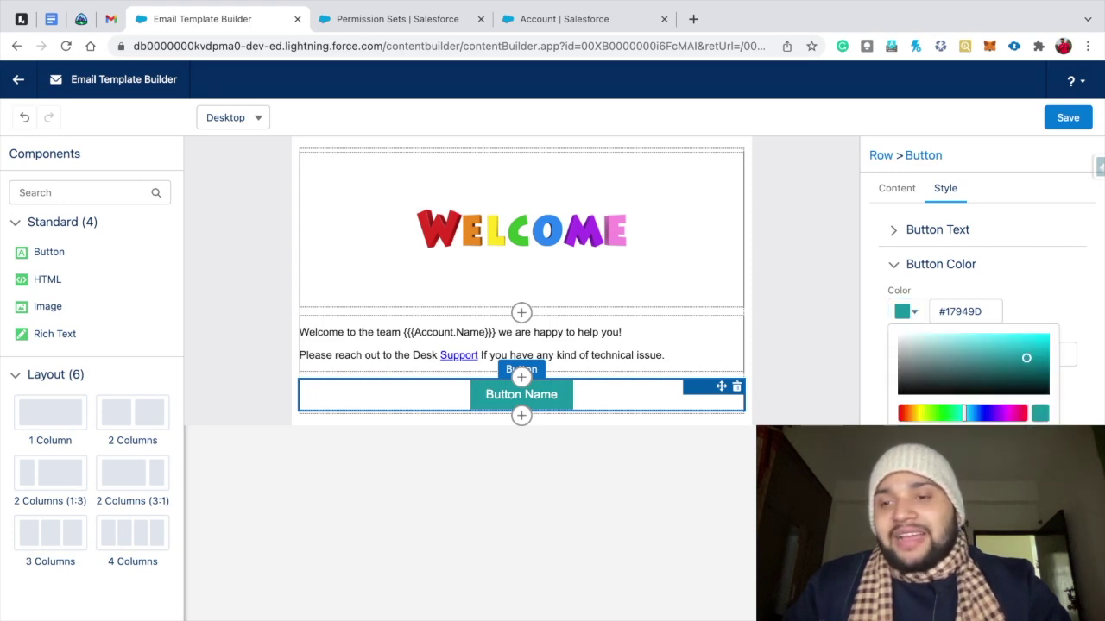
left_click_drag(1026, 357, 898, 394)
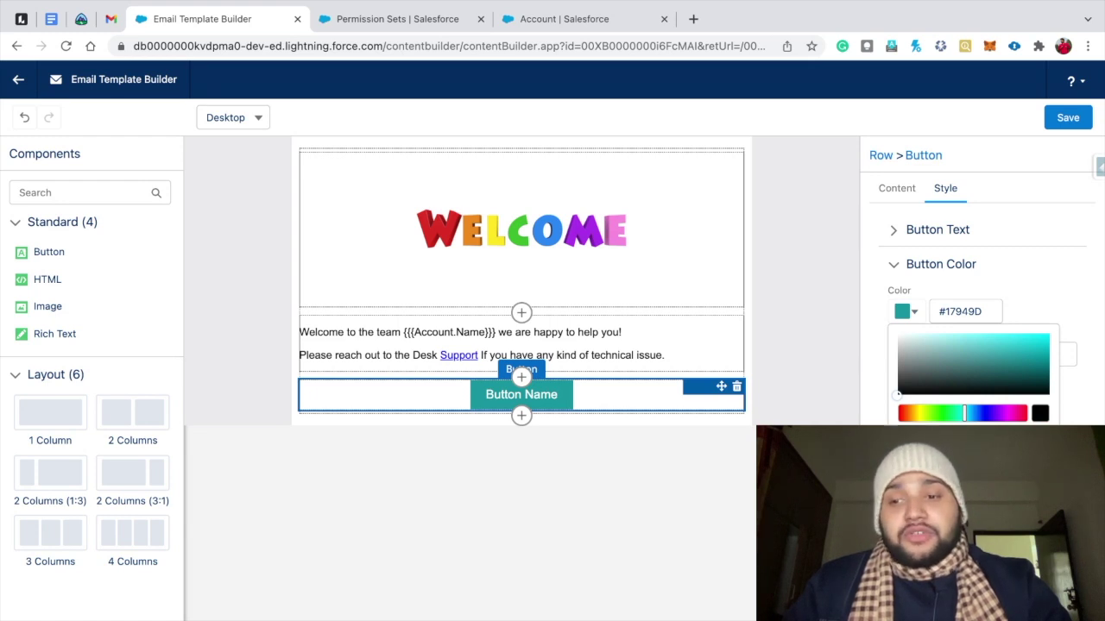
key("Return")
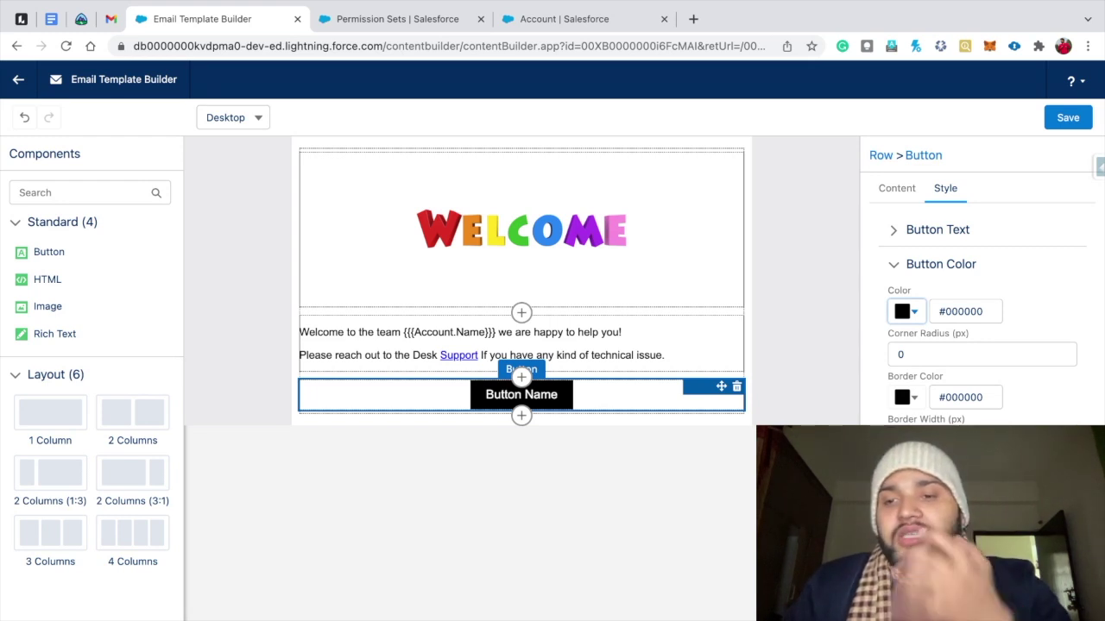
Try different alignments for the button, such as left, and return it to center
left_click(937, 480)
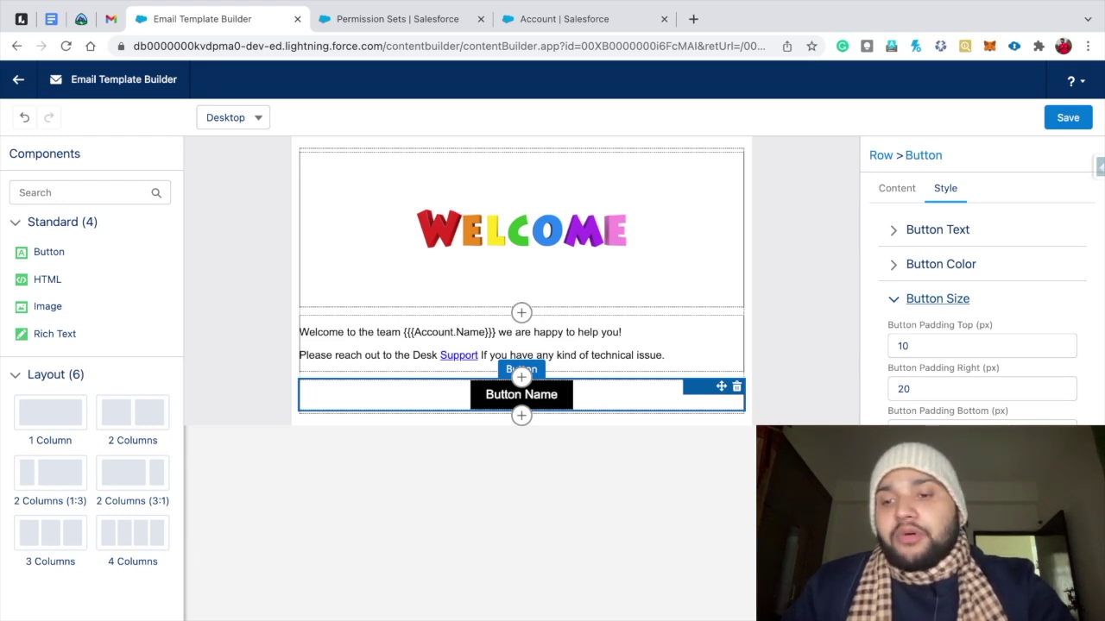
left_click(928, 515)
left_click(908, 381)
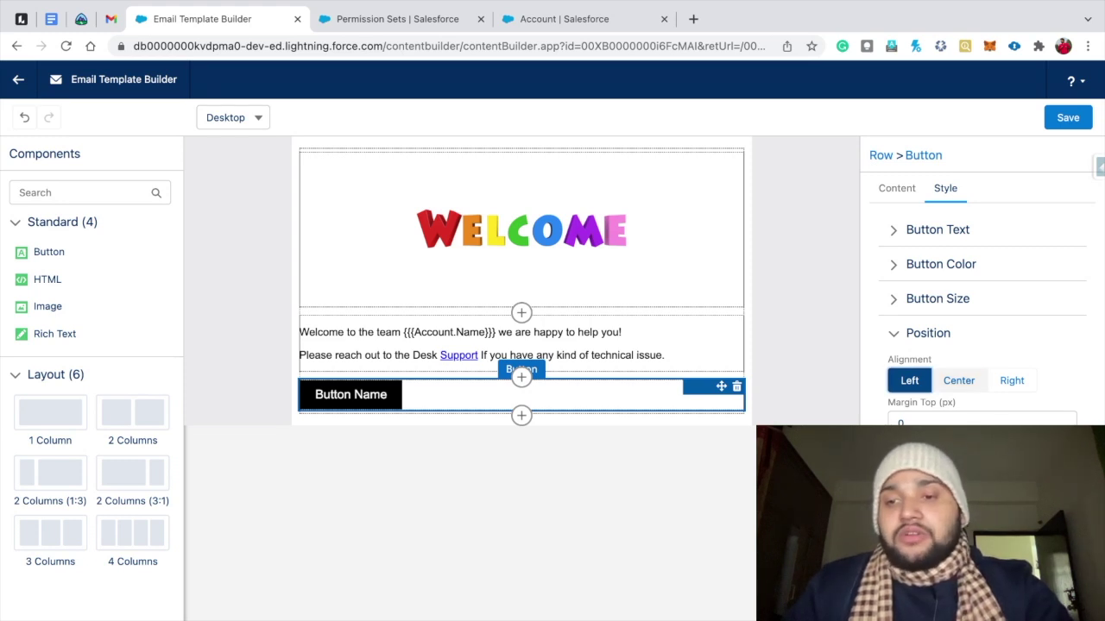
left_click(958, 381)
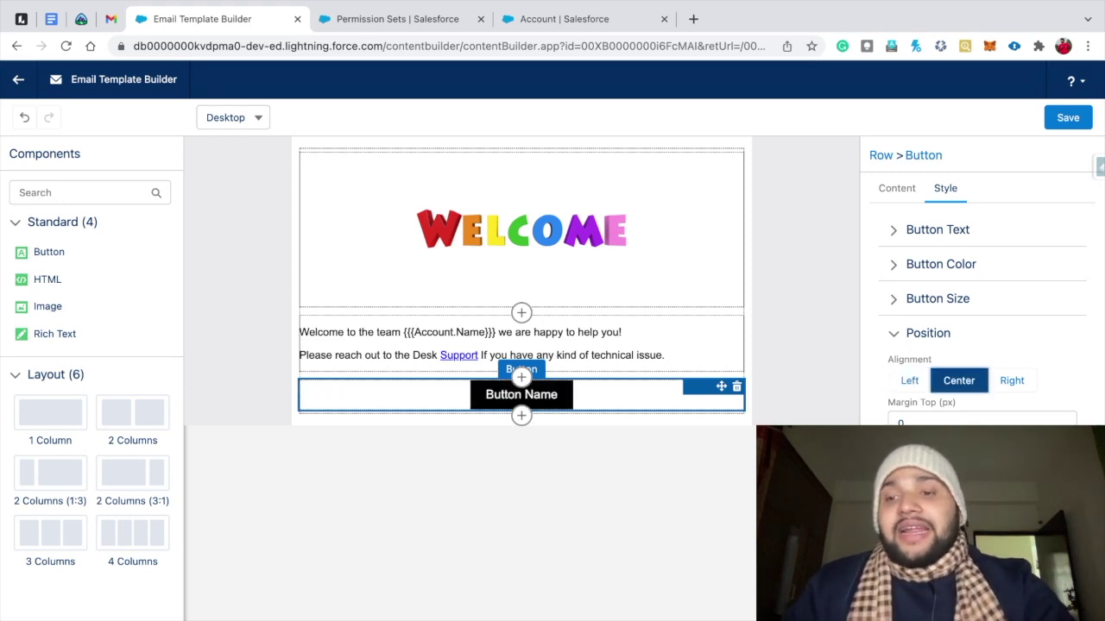
left_click(1011, 381)
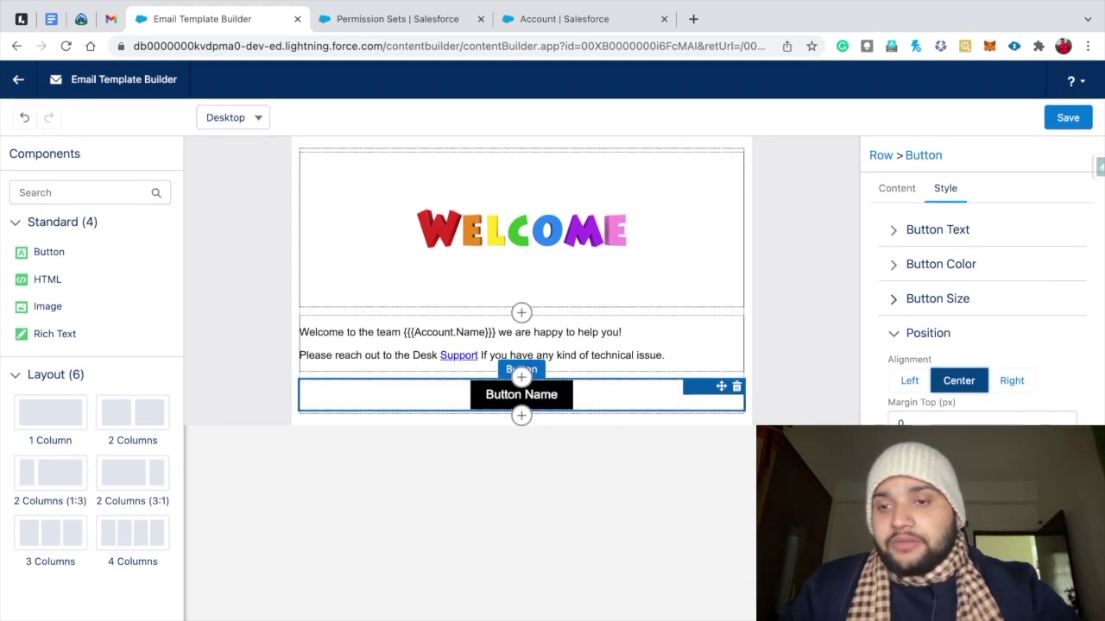
Try a corner radius of 30 px on the button
left_click(937, 298)
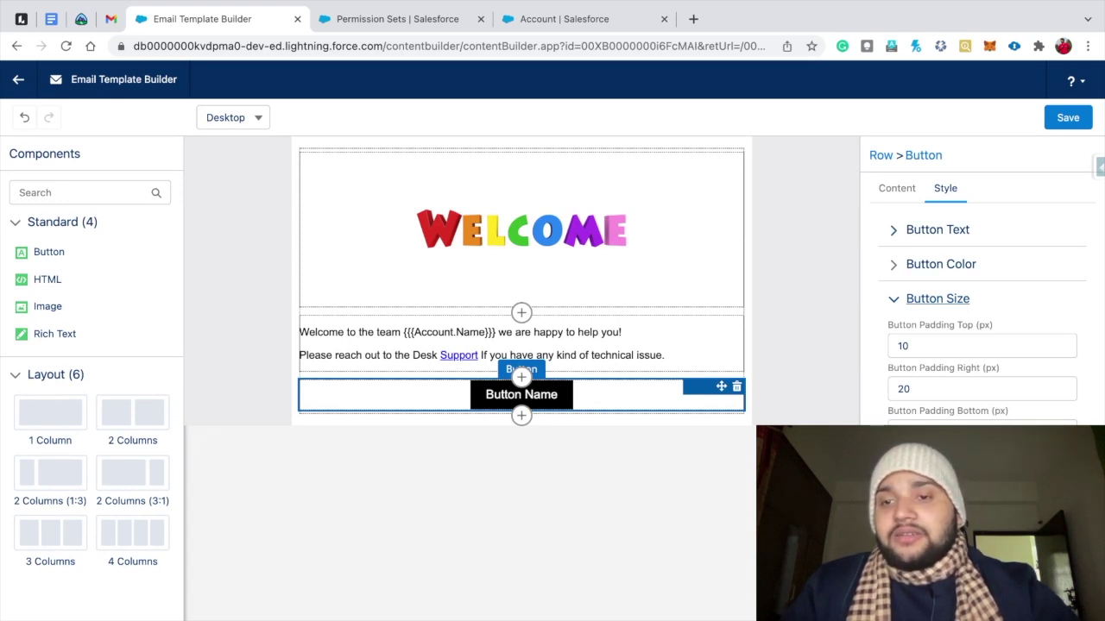
left_click(896, 188)
left_click(945, 189)
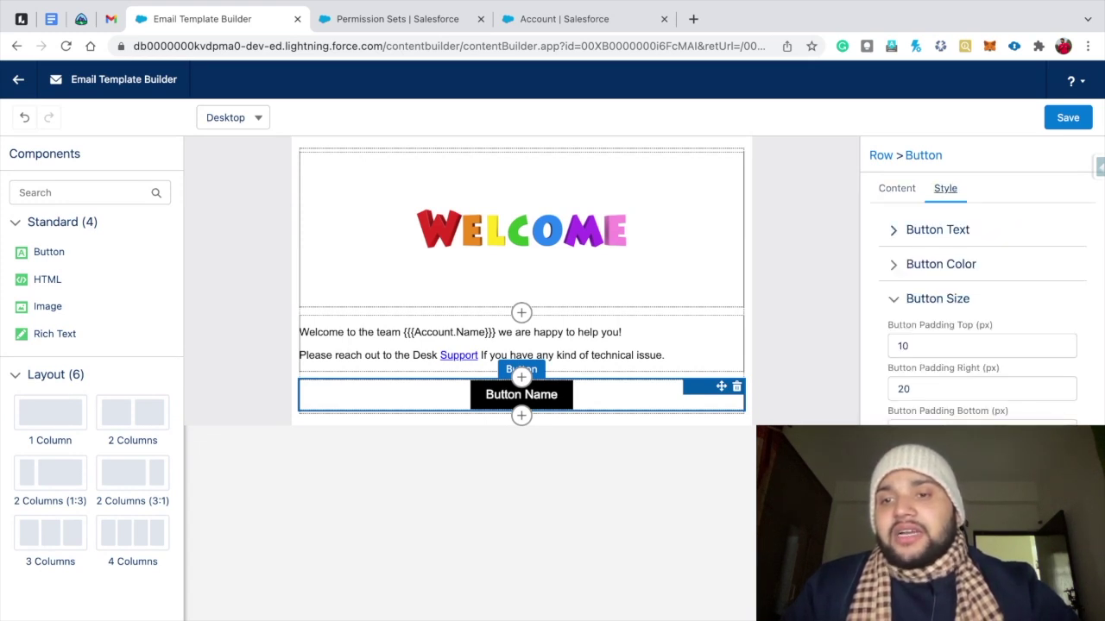
left_click(941, 264)
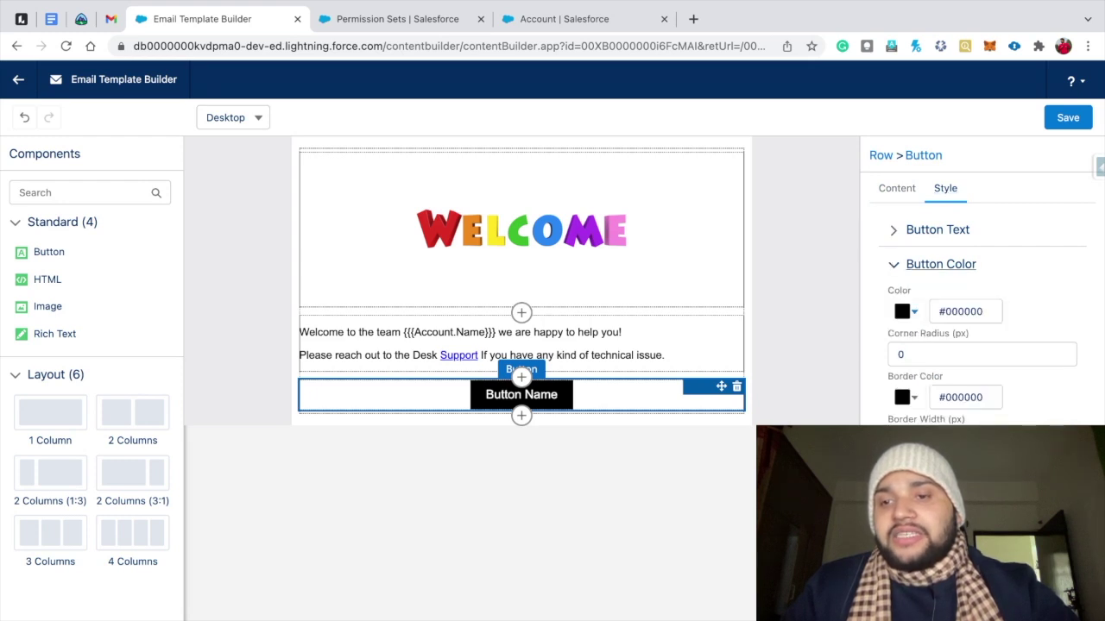
left_click(906, 354)
key("BackSpace")
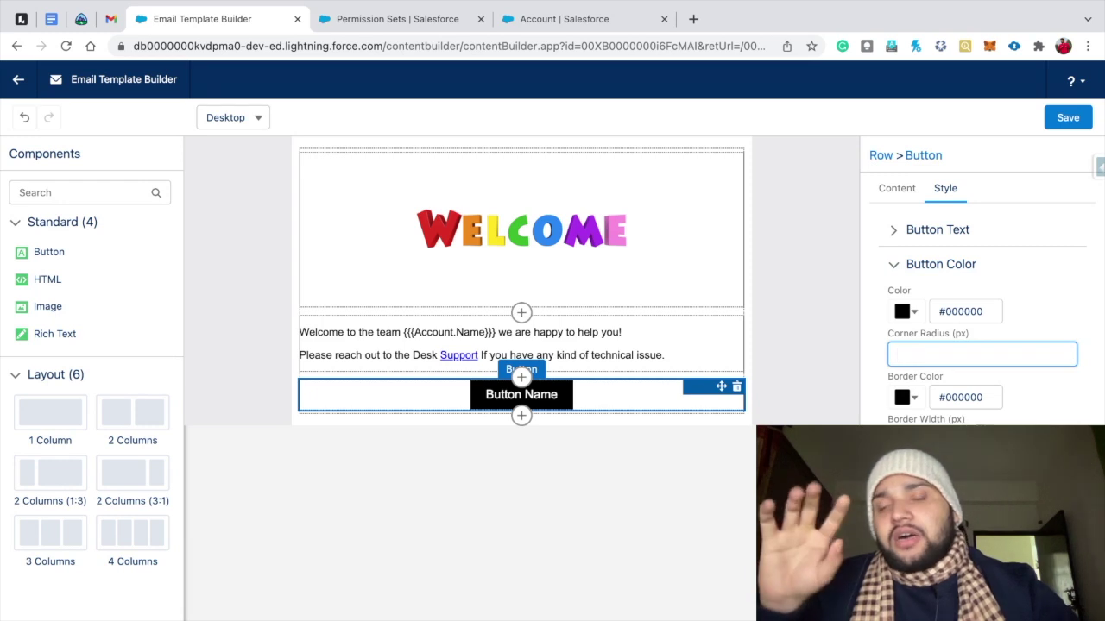
type("30")
key("Return")
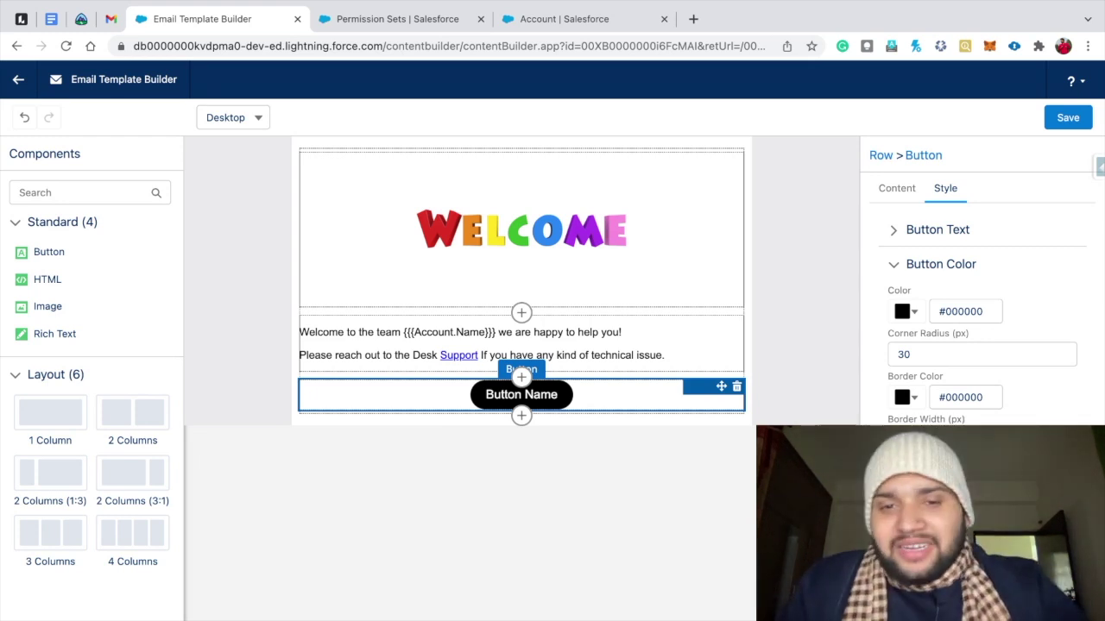
Set the button's corner radius to 5 px
left_click(910, 353)
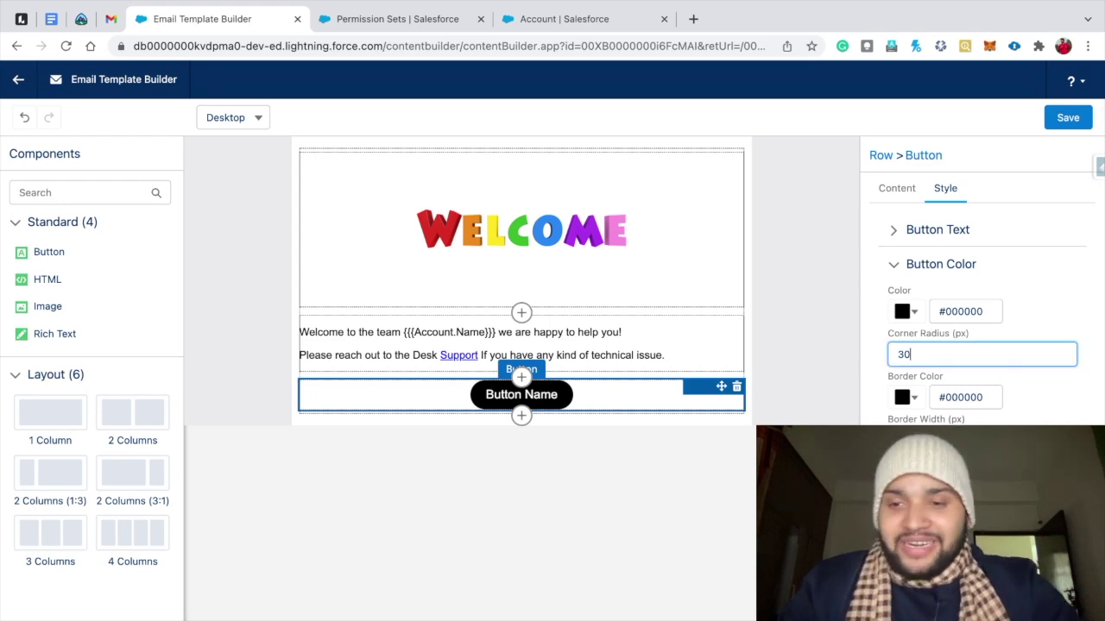
key("BackSpace")
key("BackSpace")
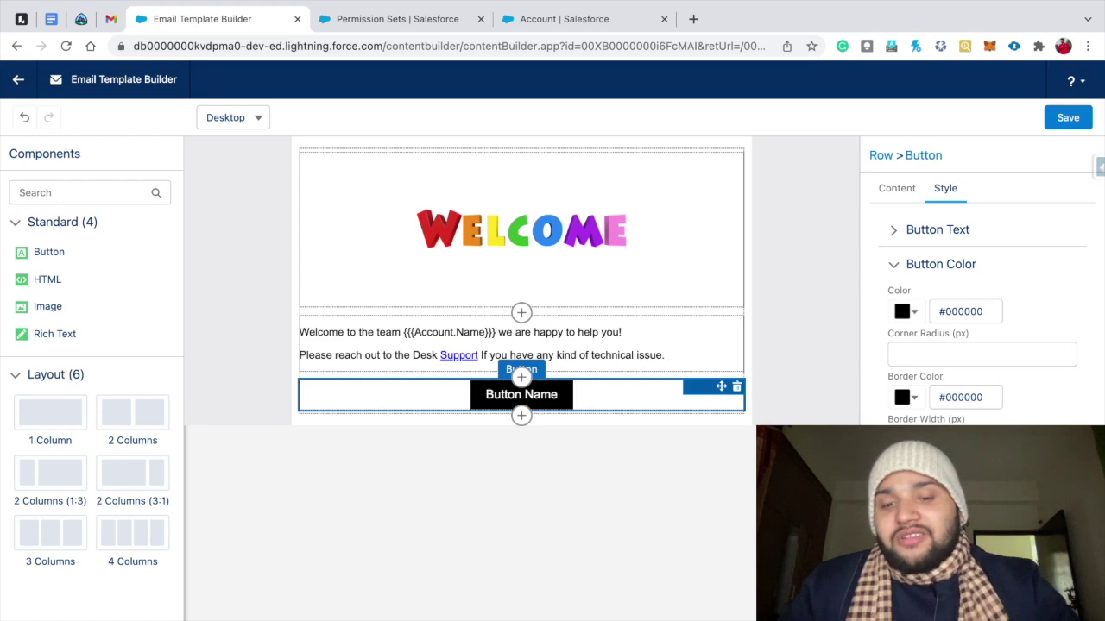
type("5")
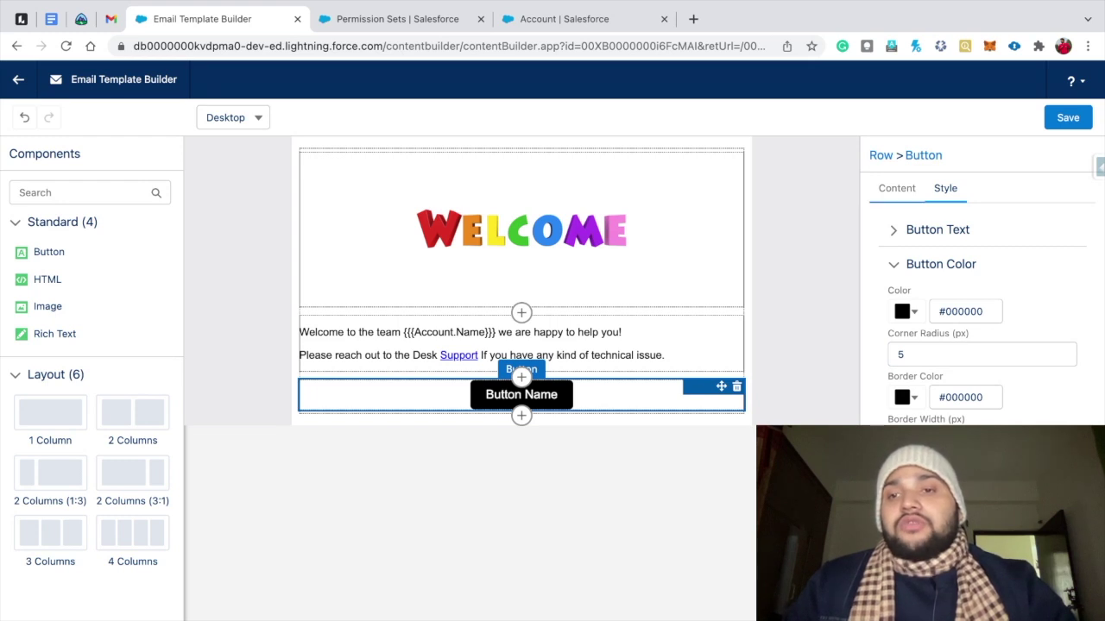
left_click(896, 188)
left_click(1067, 117)
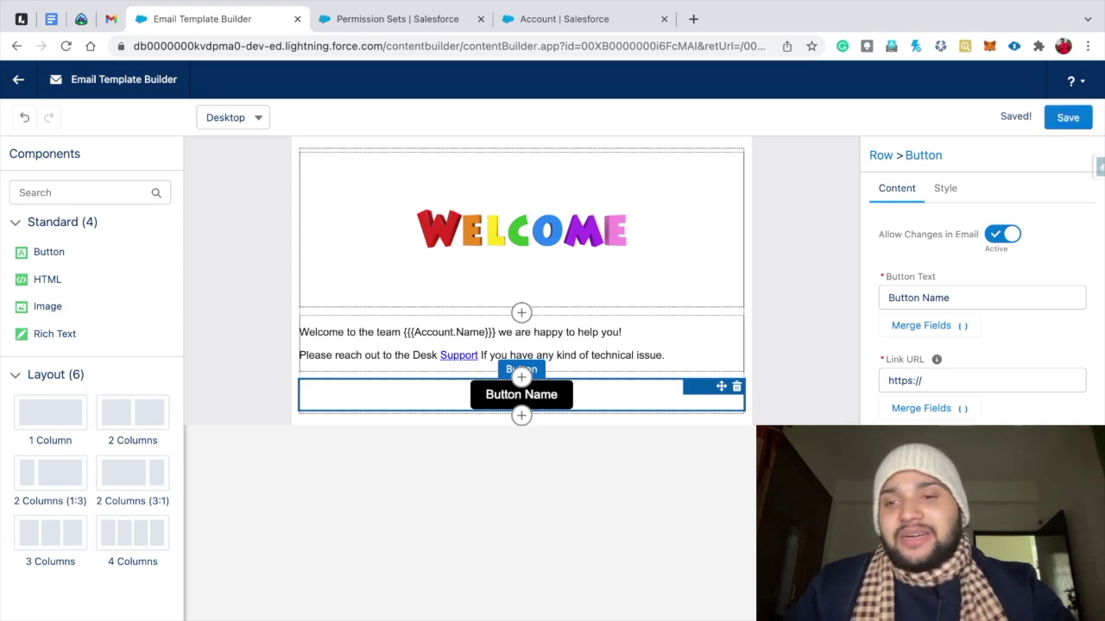
left_click(922, 381)
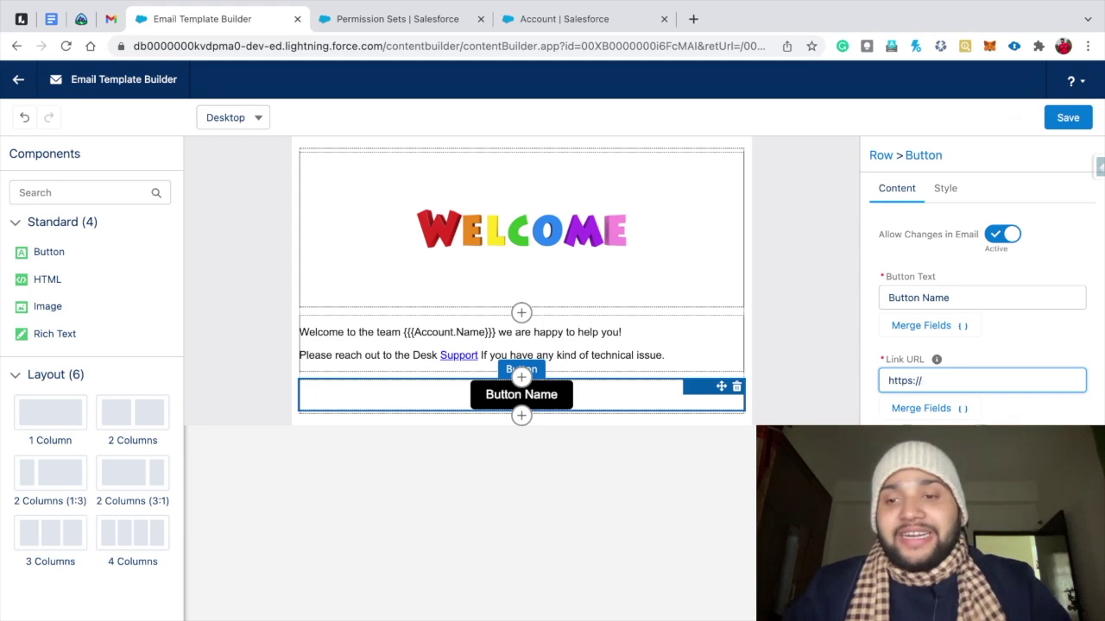
type("www")
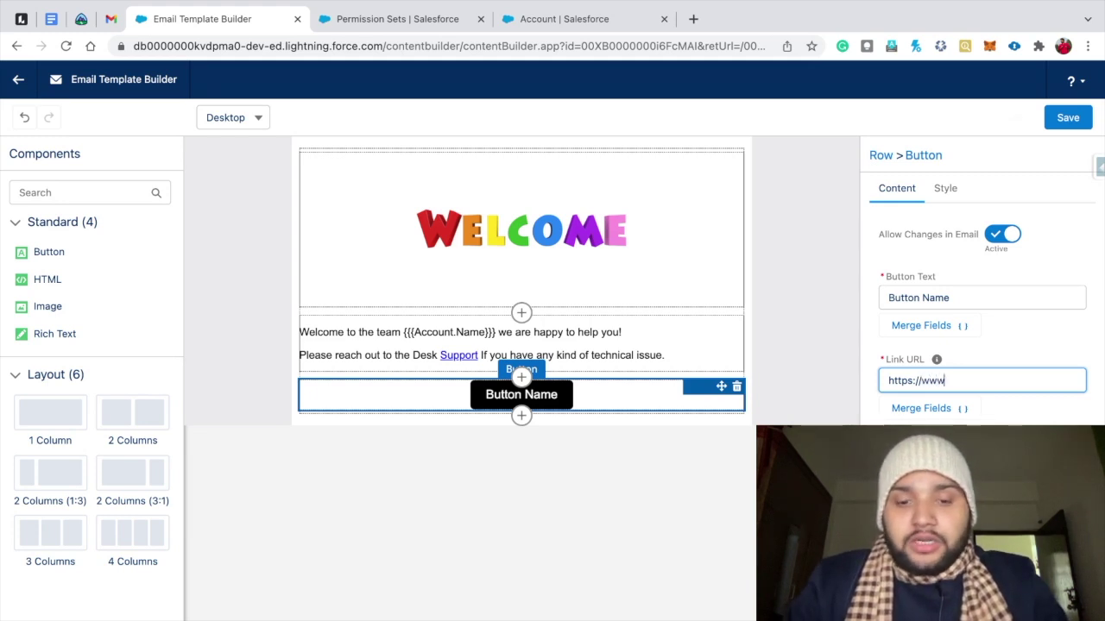
type(".youtub")
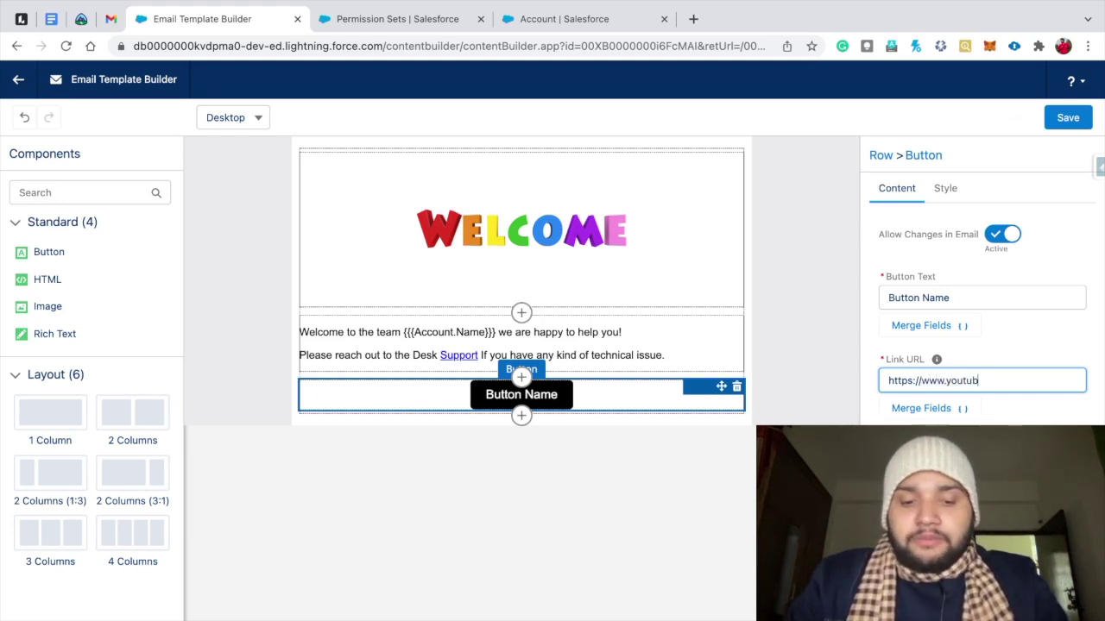
type("e.com")
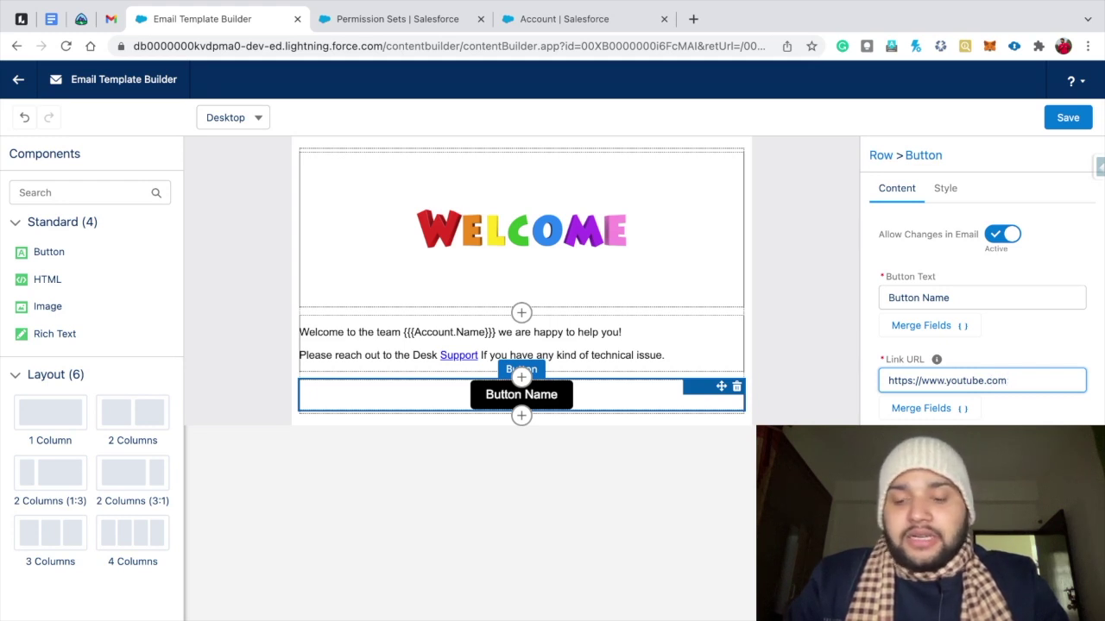
type("./sal")
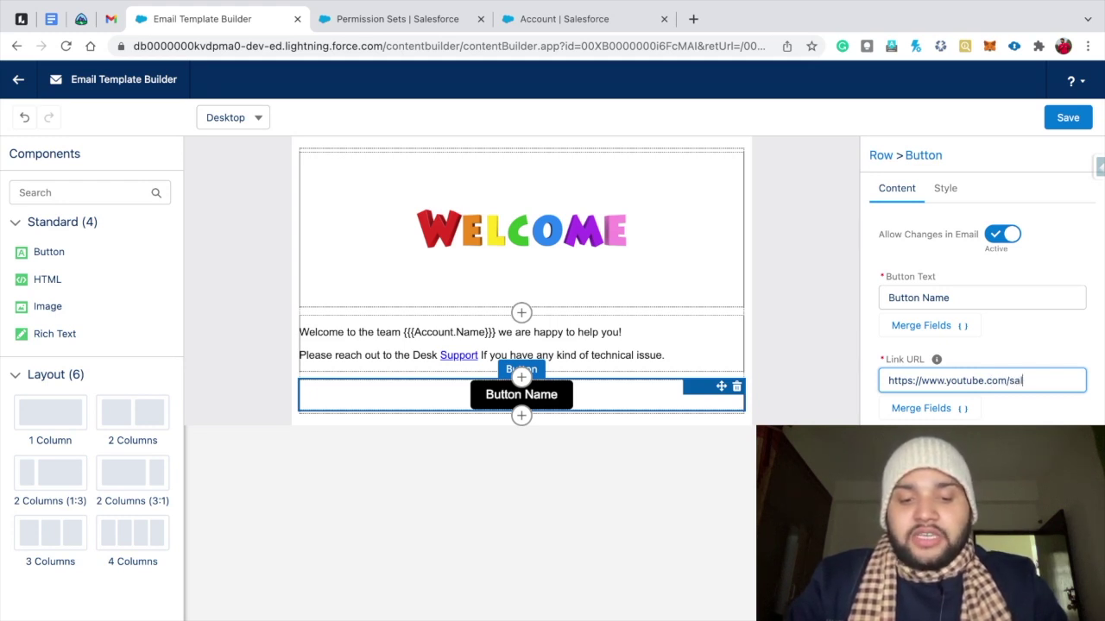
type("esforcge")
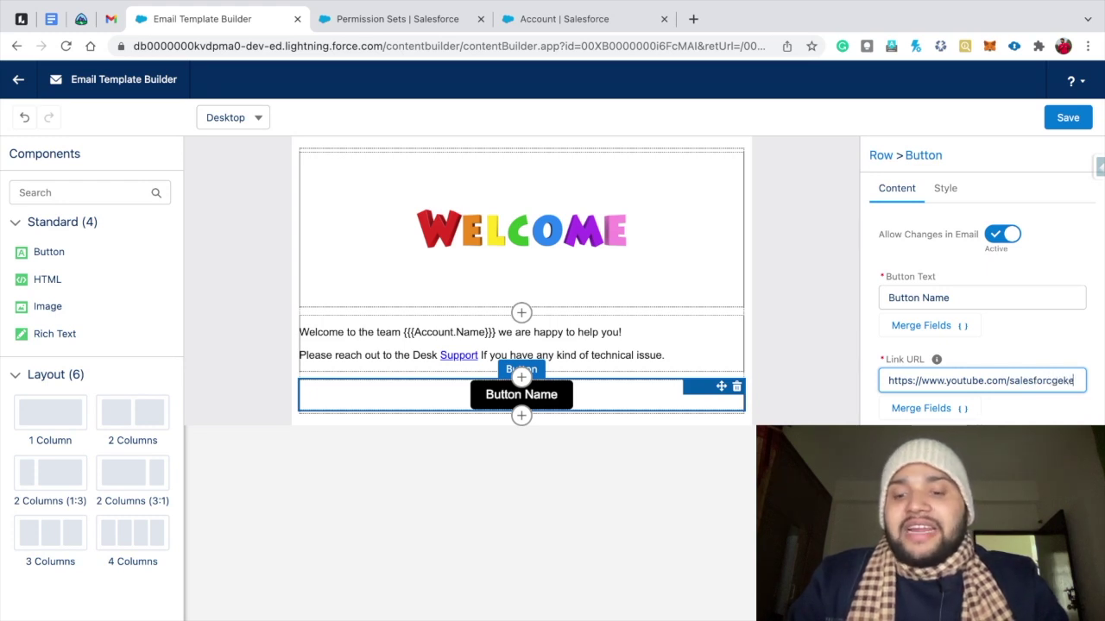
type("ek")
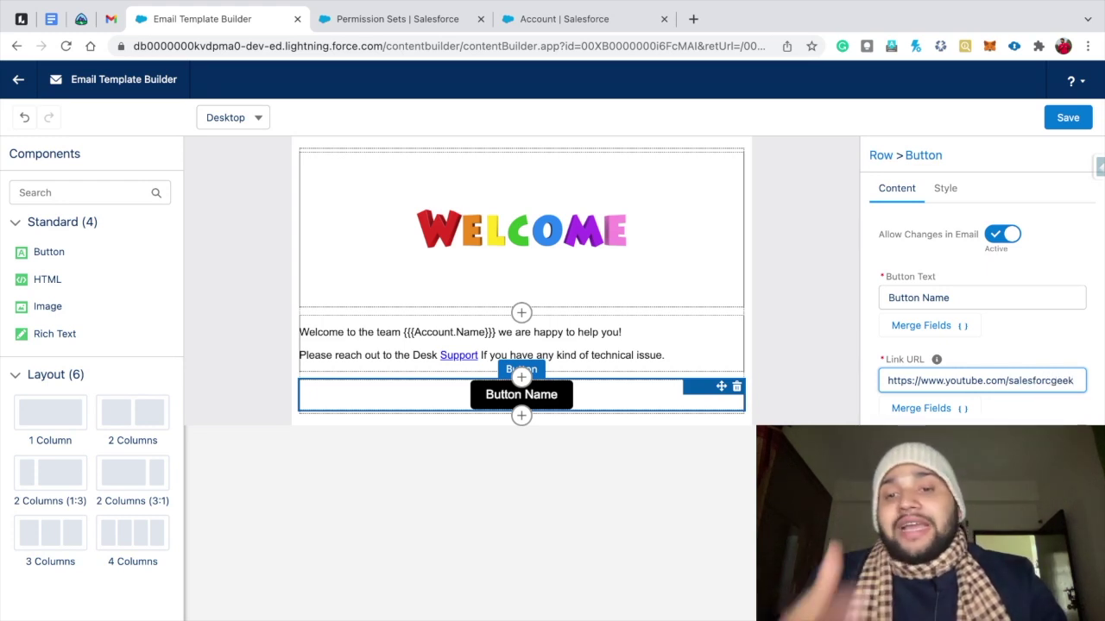
Set the button's text to "Order Onboarding Kit"
left_click(949, 297)
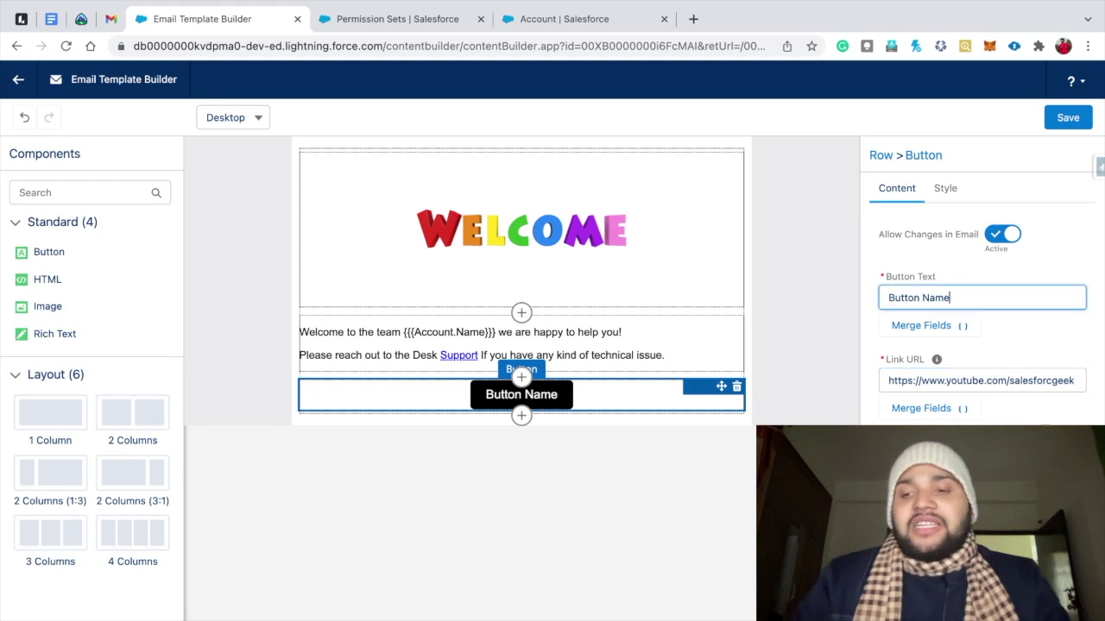
key("BackSpace")
key("BackSpace")
key("BackSpace")
key("BackSpace")
key("BackSpace")
key("BackSpace")
key("BackSpace")
key("BackSpace")
key("BackSpace")
key("BackSpace")
key("BackSpace")
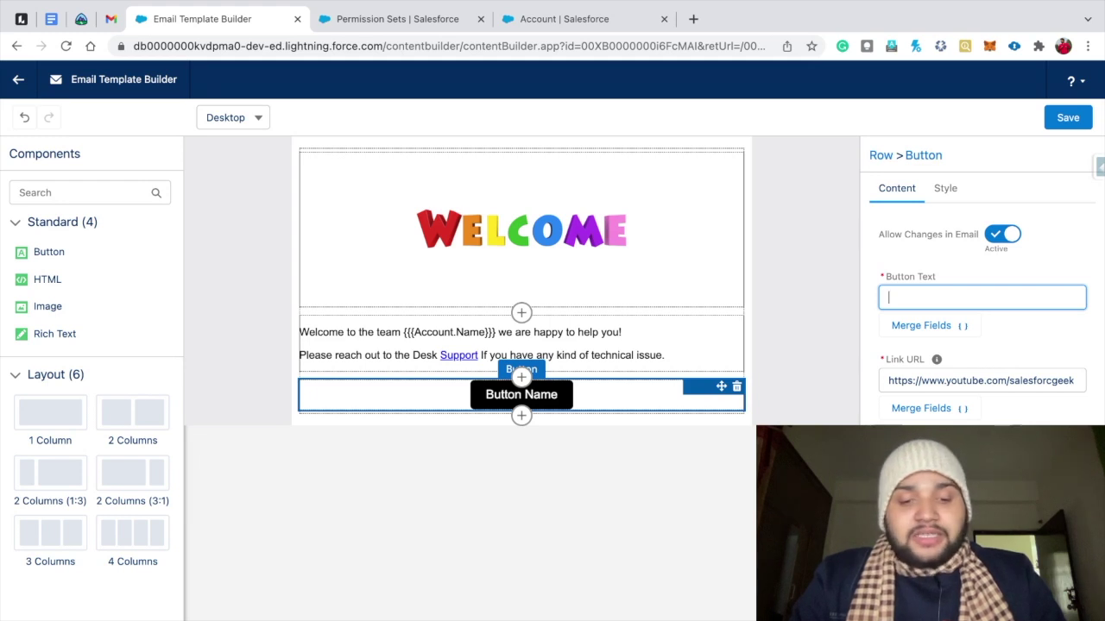
type("O")
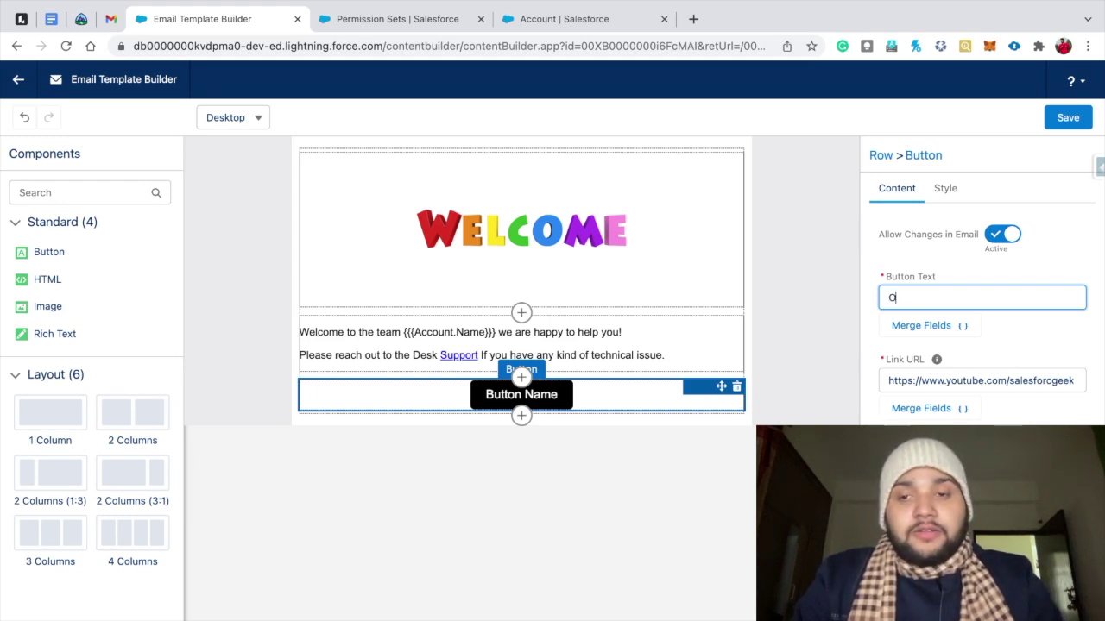
type("rder On")
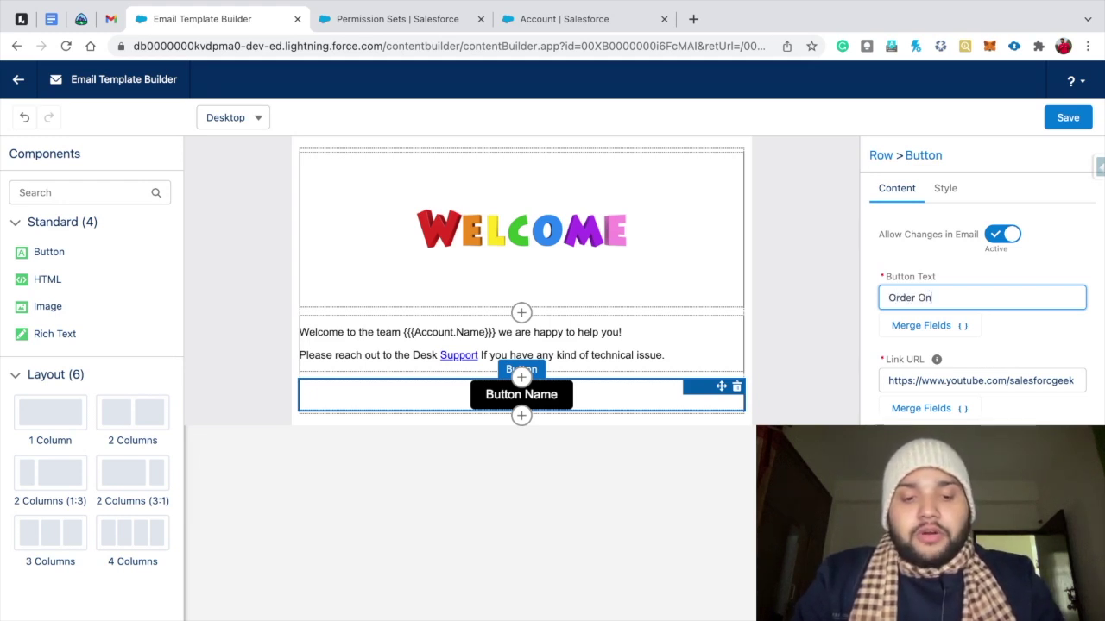
type("boarding Koi")
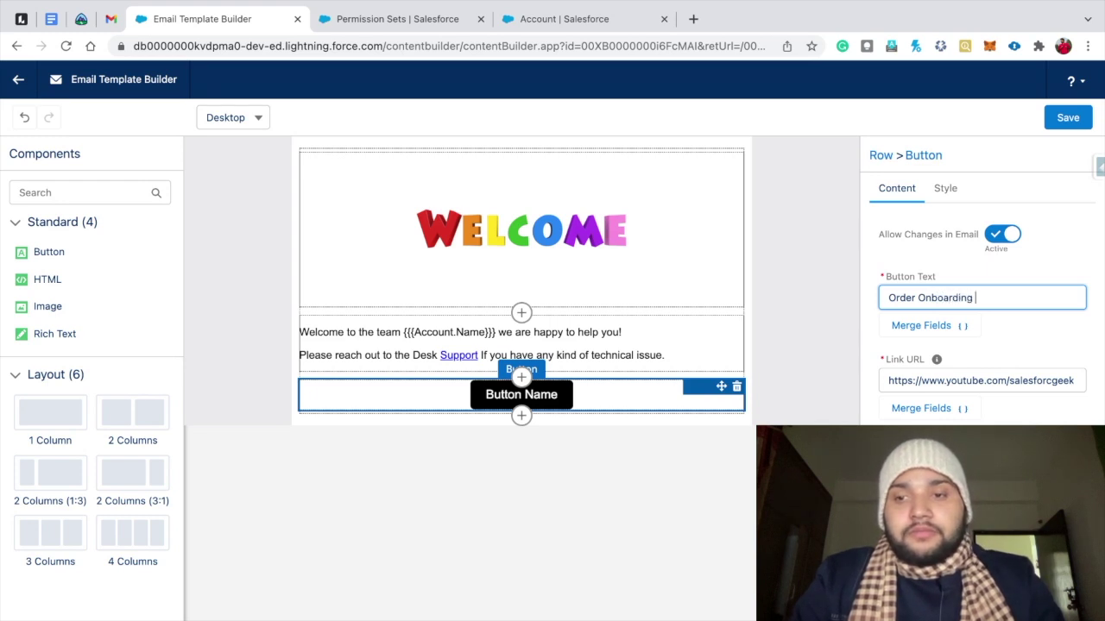
key("BackSpace")
key("BackSpace")
type("it")
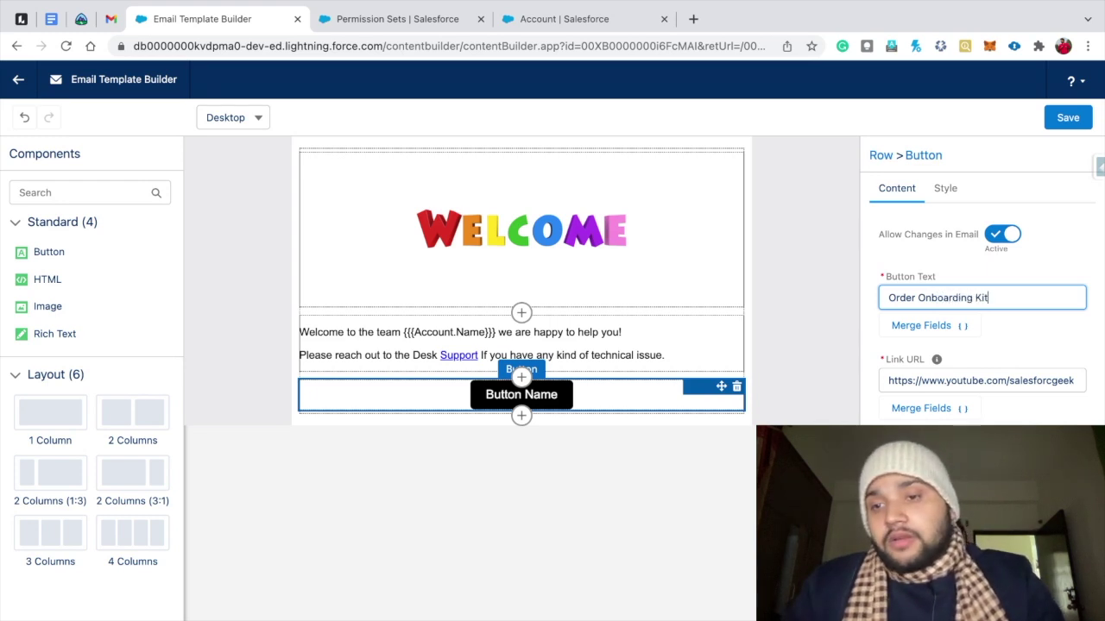
key("Tab")
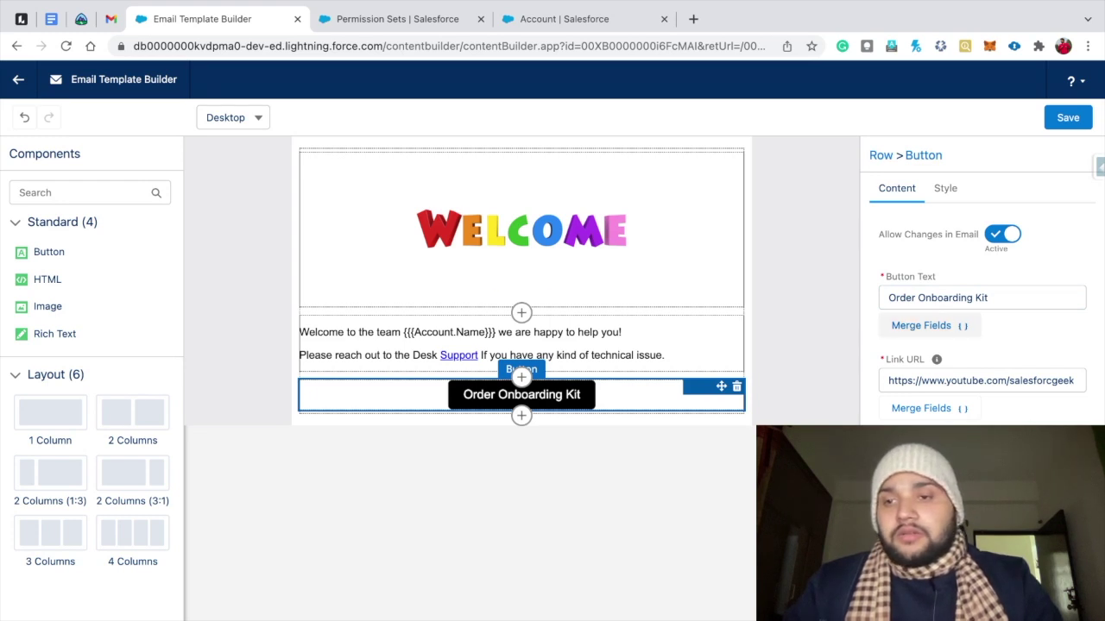
Change the button's text to "Order your Kit" and save the template
left_click_drag(975, 298, 917, 297)
key("BackSpace")
type("your")
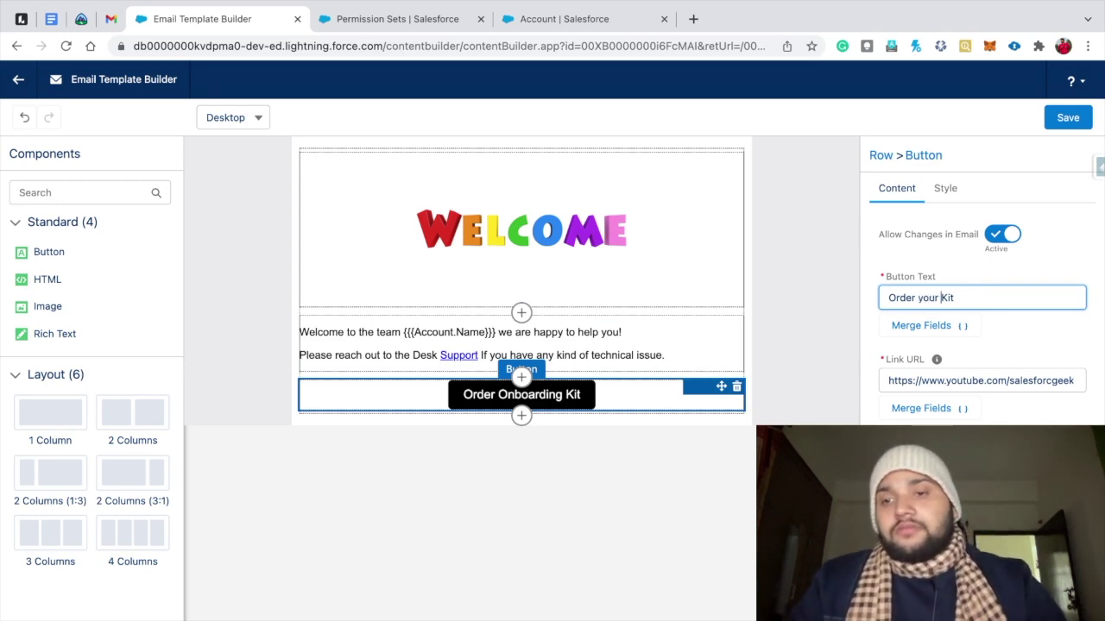
key("Tab")
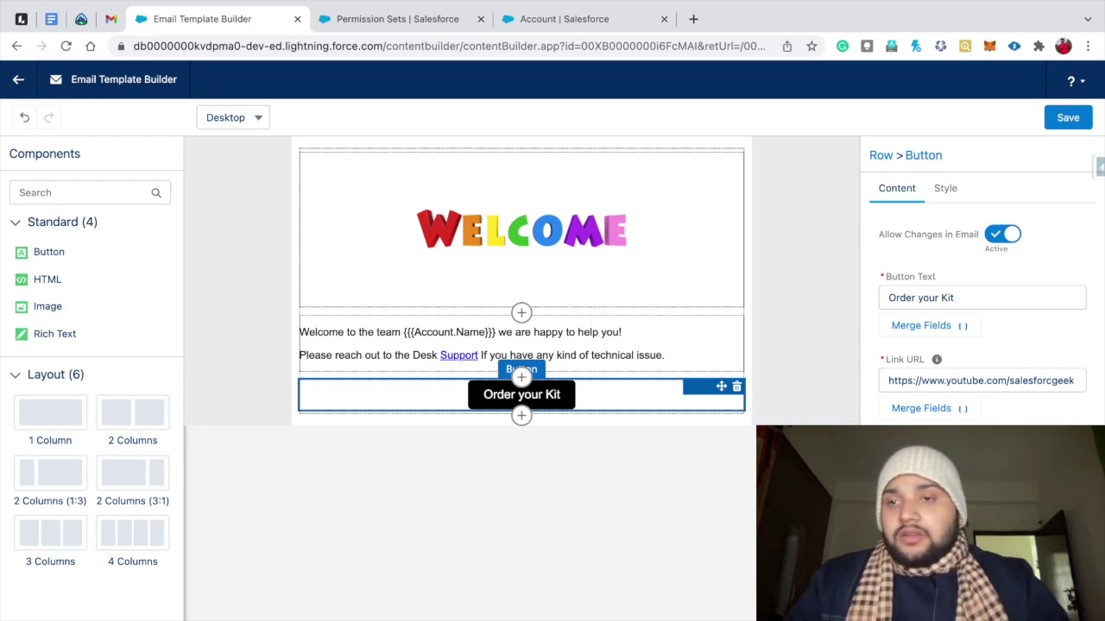
left_click(1067, 118)
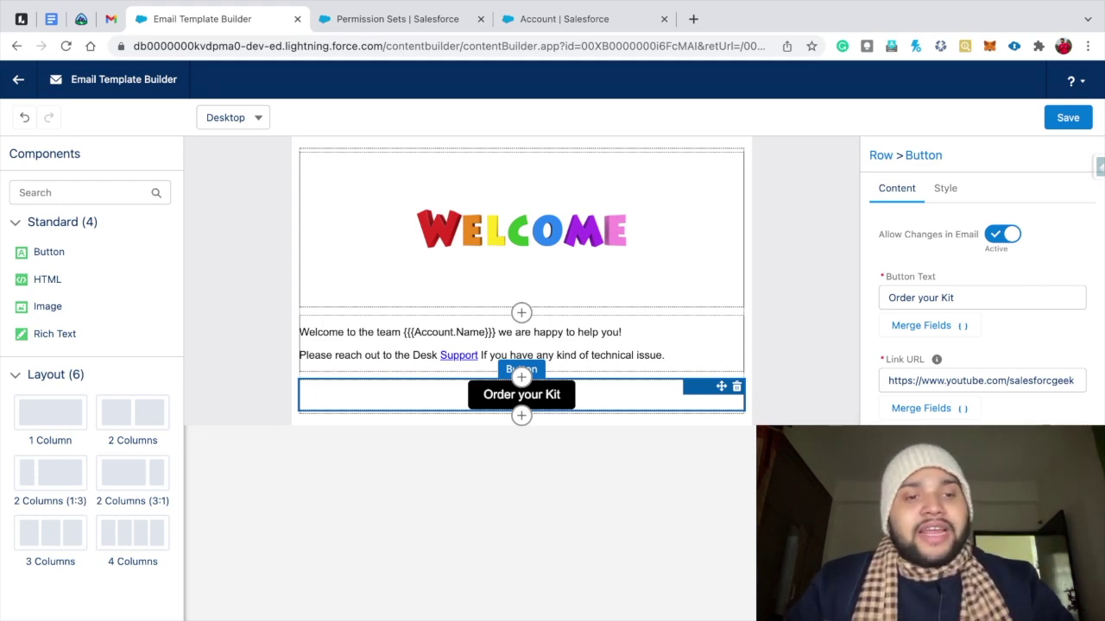
Add an image component below the button and fill it with the dark blue city skyline picture from the files
left_click_drag(47, 306, 384, 432)
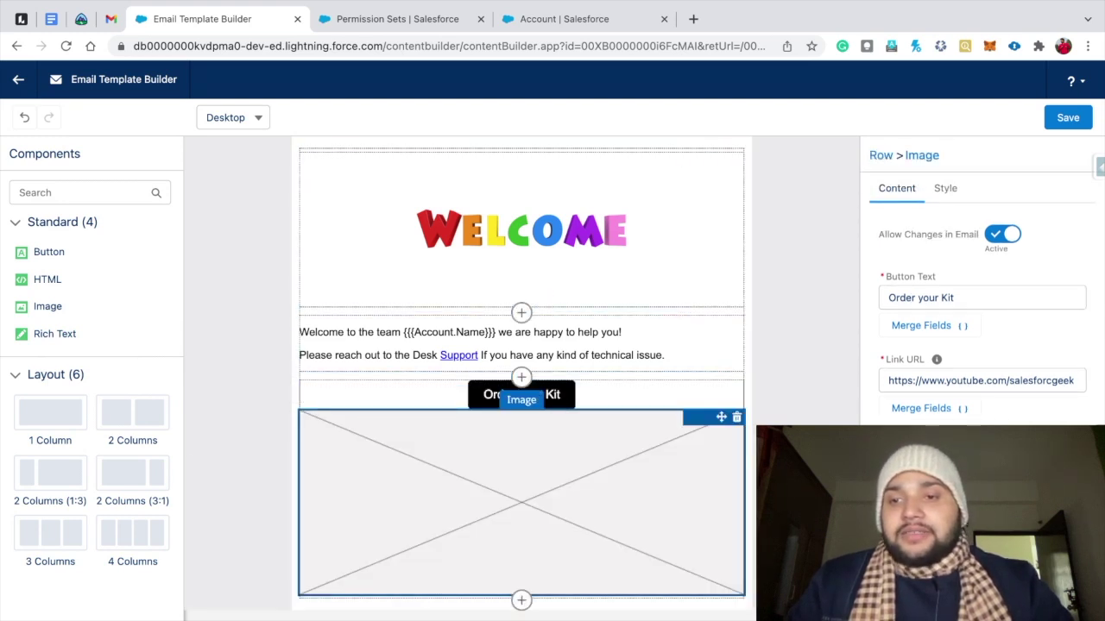
left_click(931, 328)
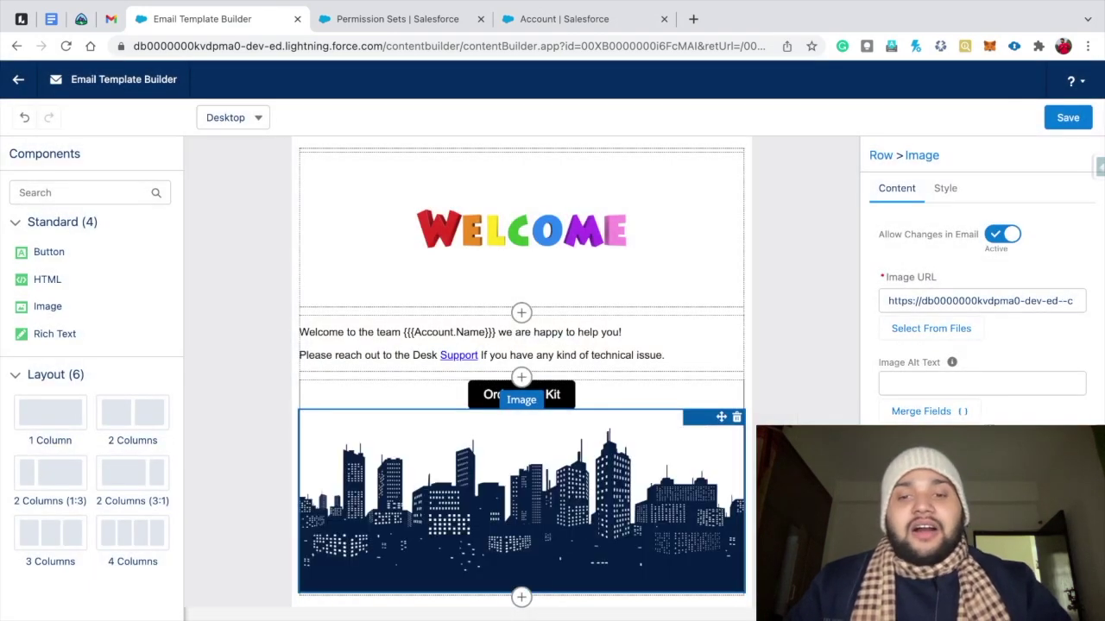
scroll(982, 284, "down", 1)
key("Escape")
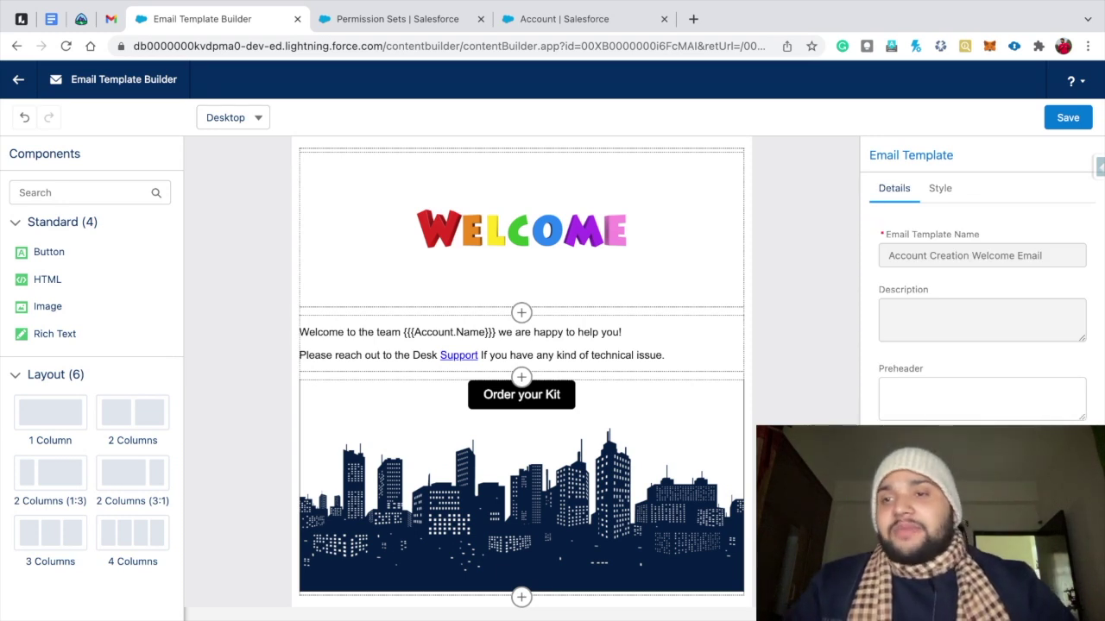
Save the template and return to its record page to check the rendered email content
left_click(1067, 117)
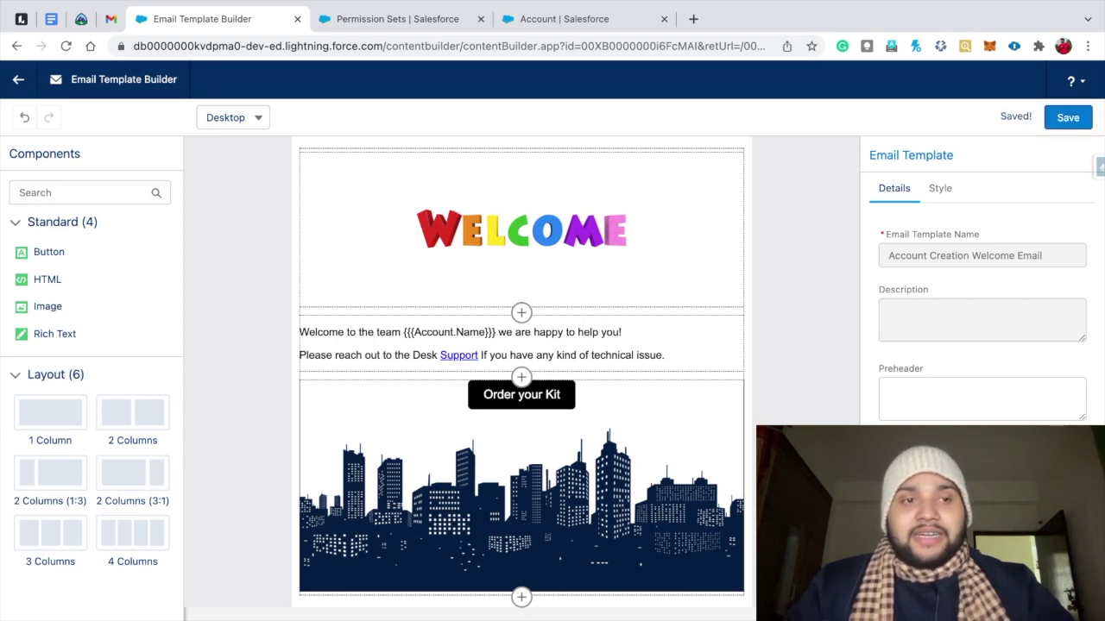
left_click(18, 79)
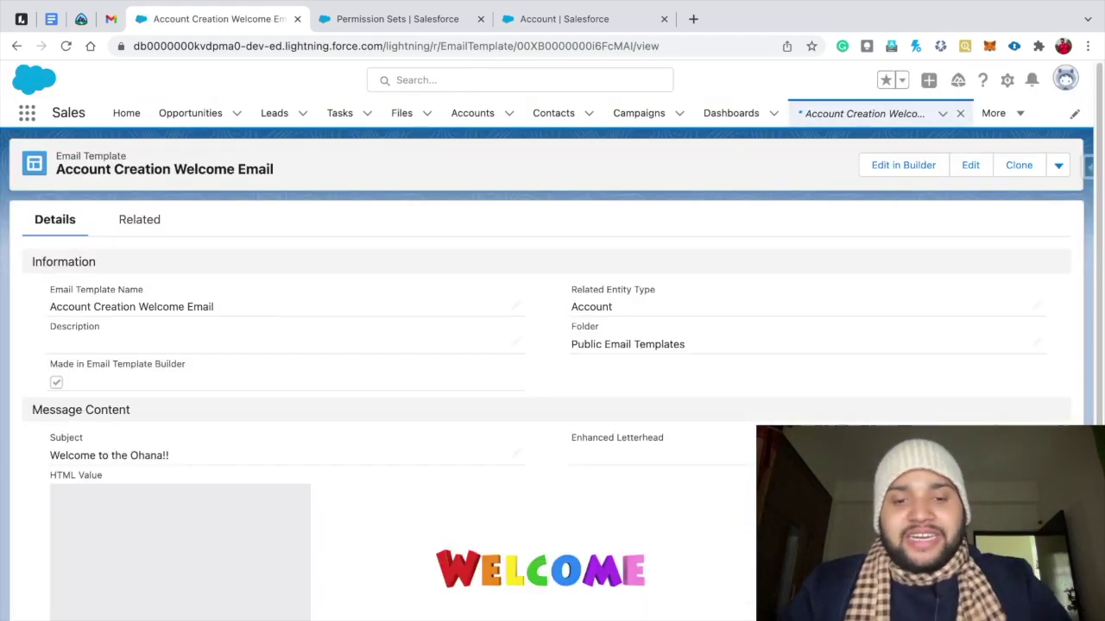
scroll(552, 388, "down", 3)
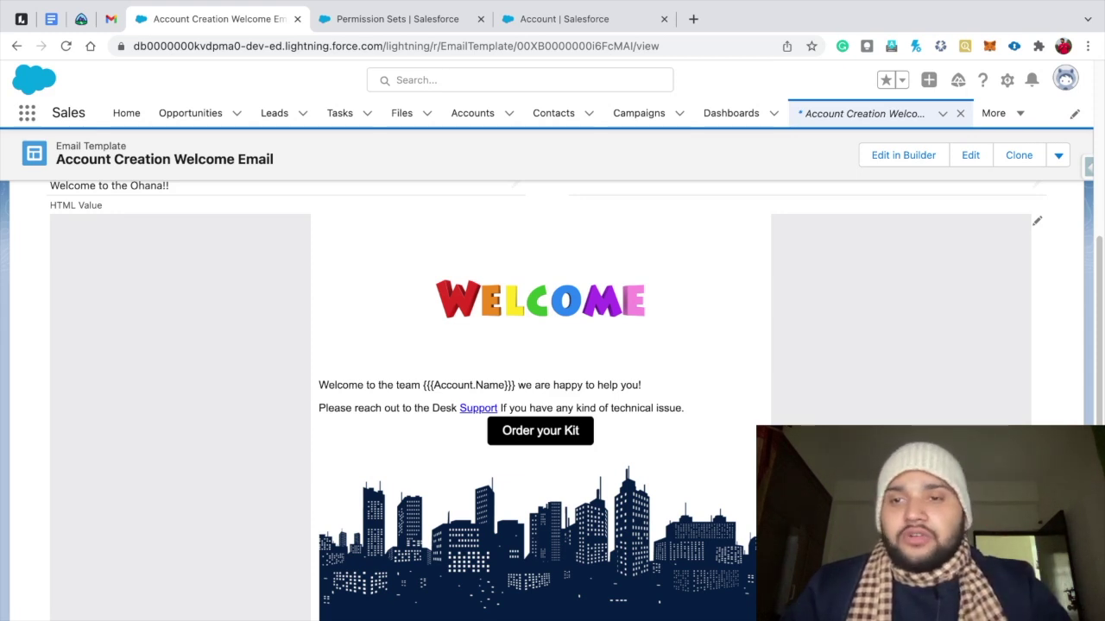
Reopen the template in the builder and show the style settings of the "Order your Kit" button
left_click(903, 154)
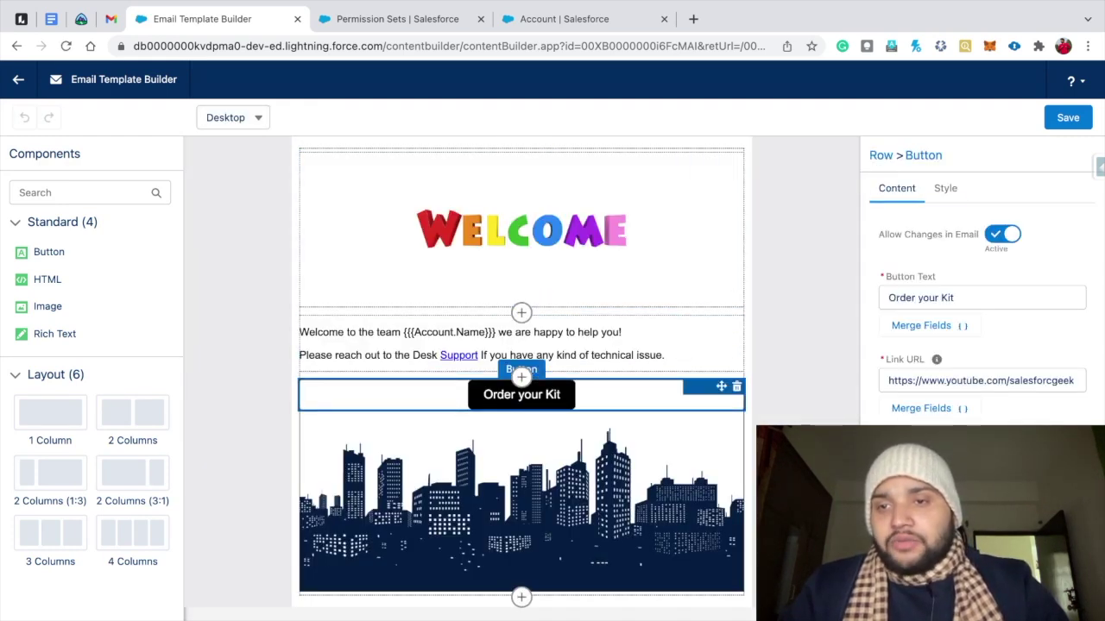
left_click(945, 188)
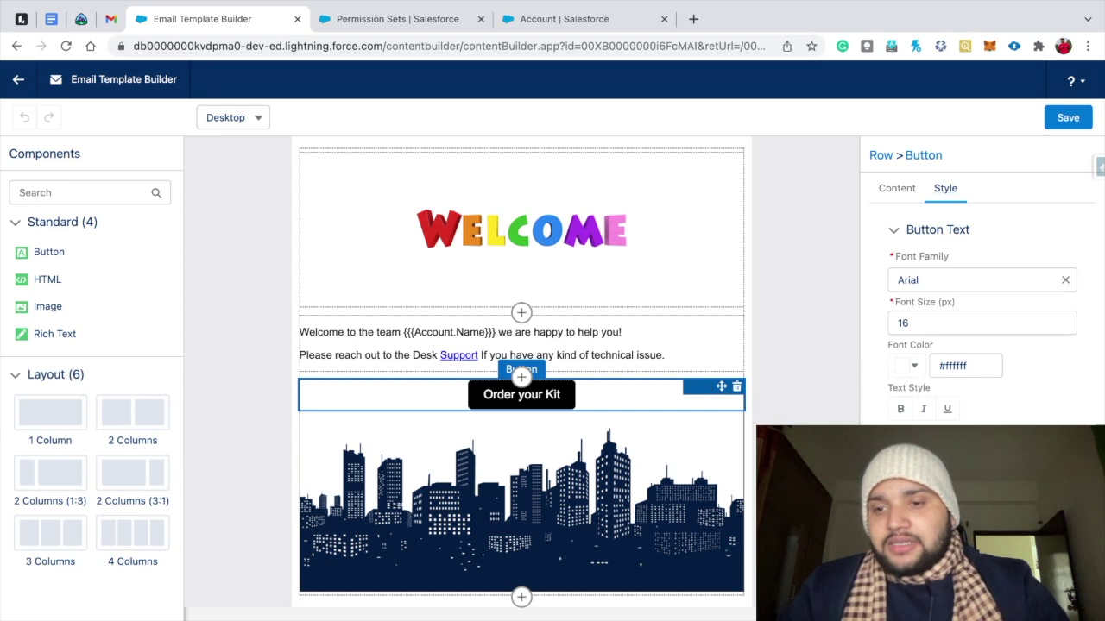
Try a top padding of 30 px on the button and undo it
left_click(938, 487)
left_click(909, 345)
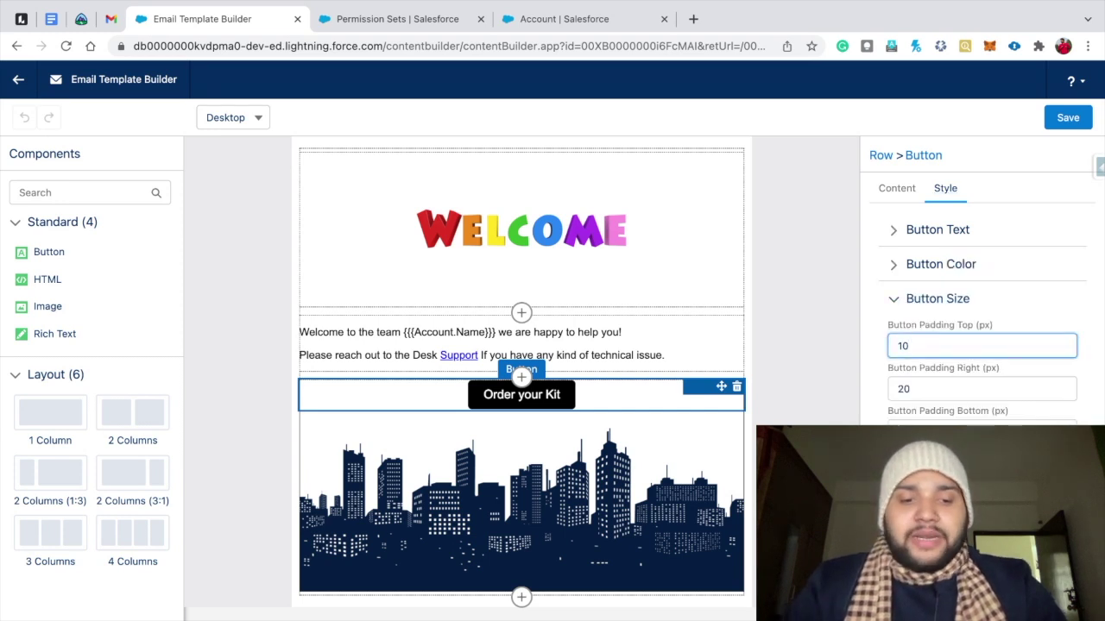
key("BackSpace")
key("BackSpace")
type("30")
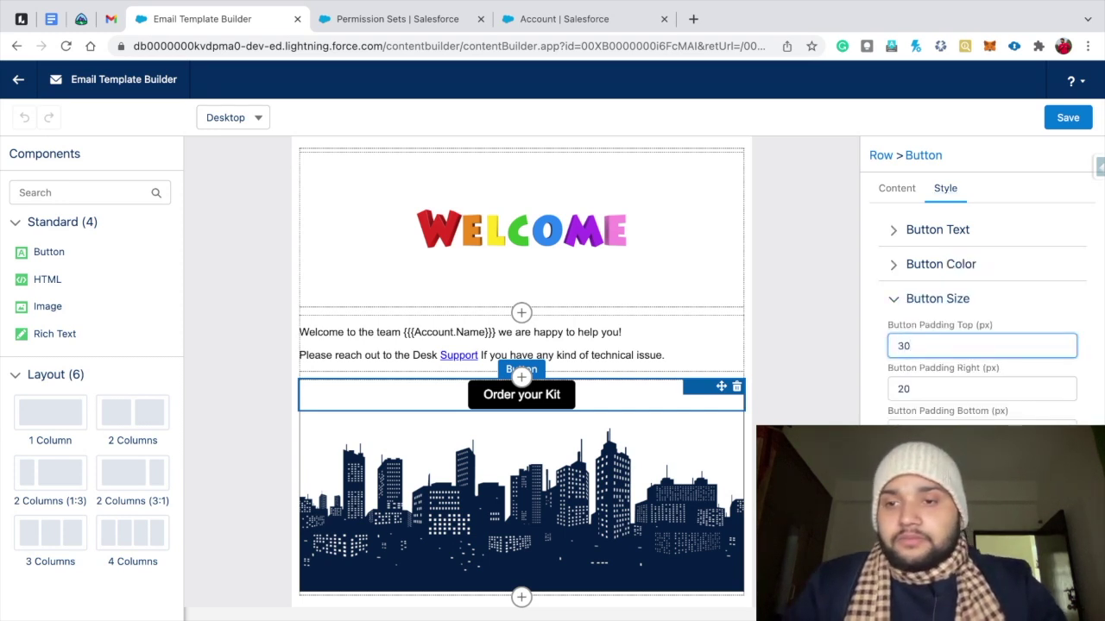
key("Return")
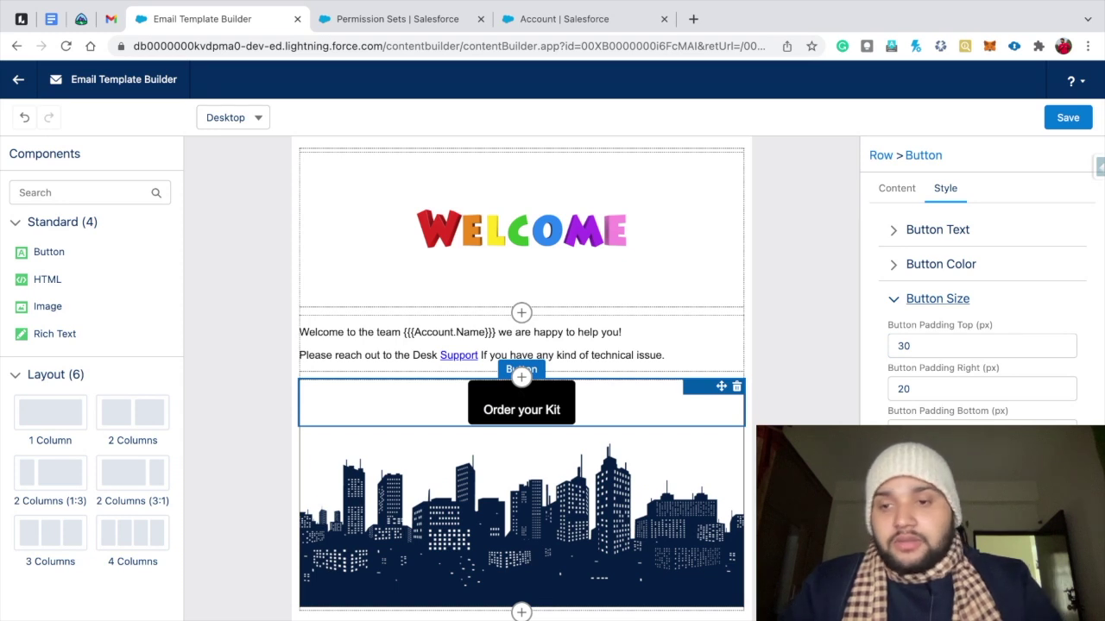
key("ctrl+z")
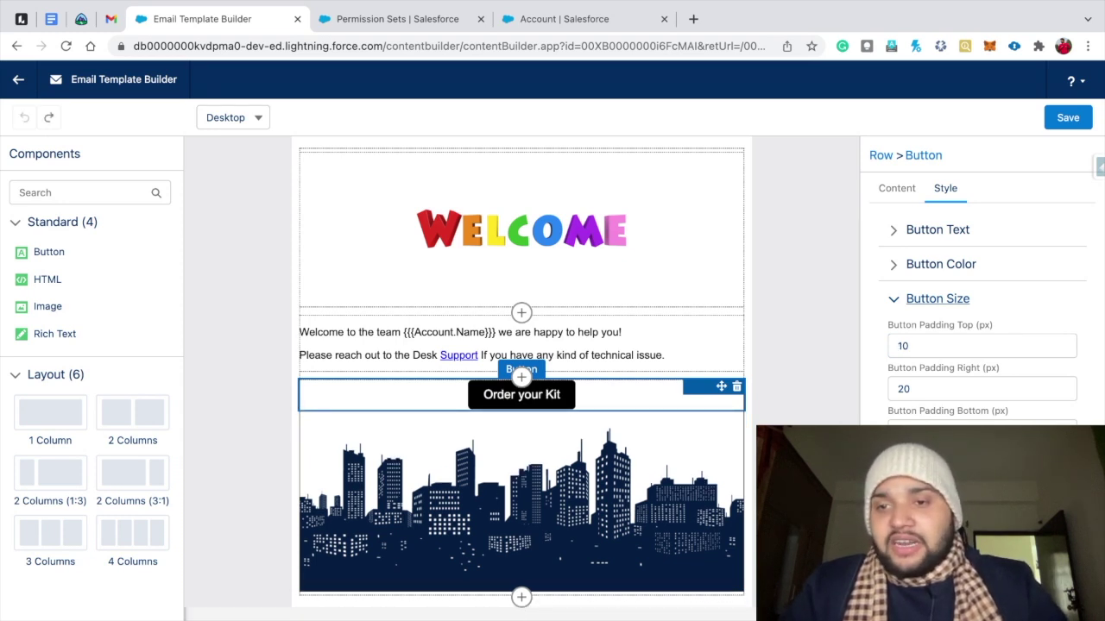
Set the button's top margin to 20 px and save the template
left_click(928, 523)
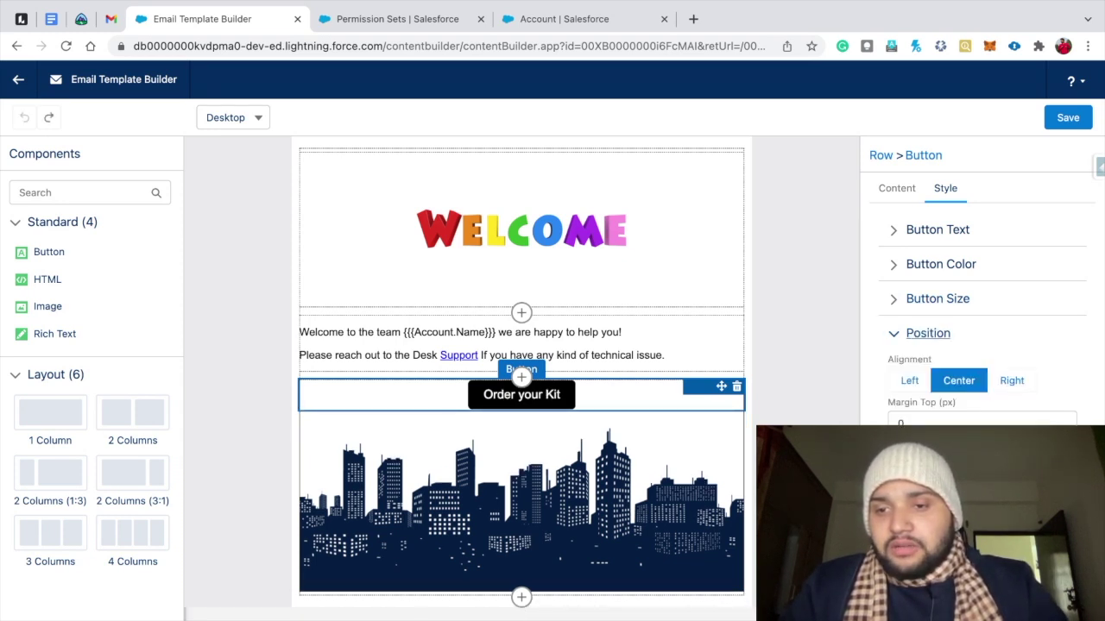
left_click(982, 421)
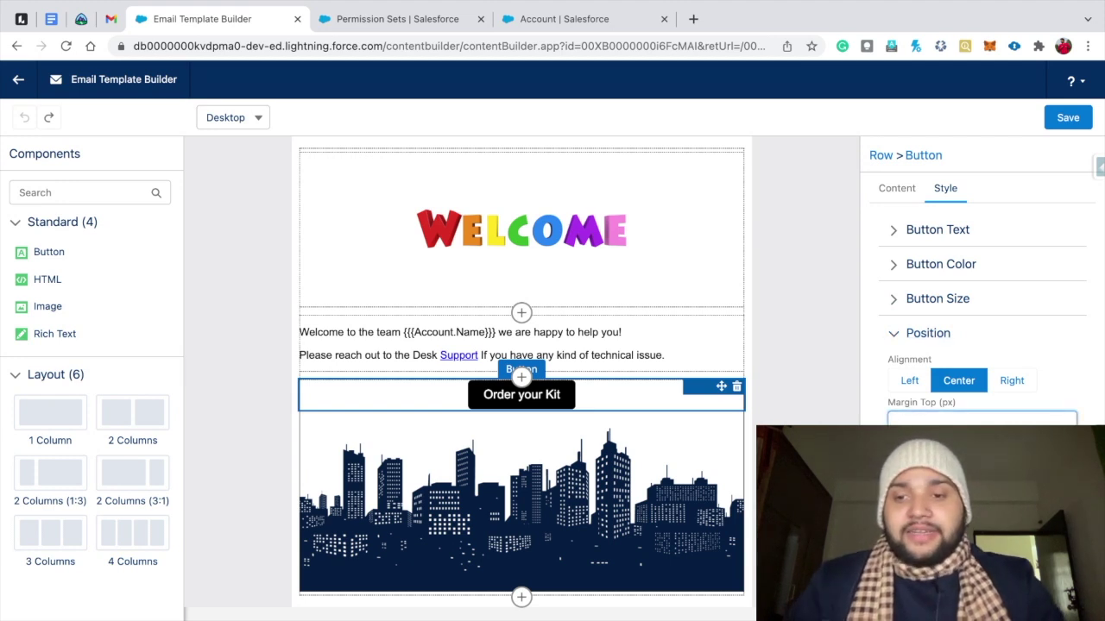
key("Tab")
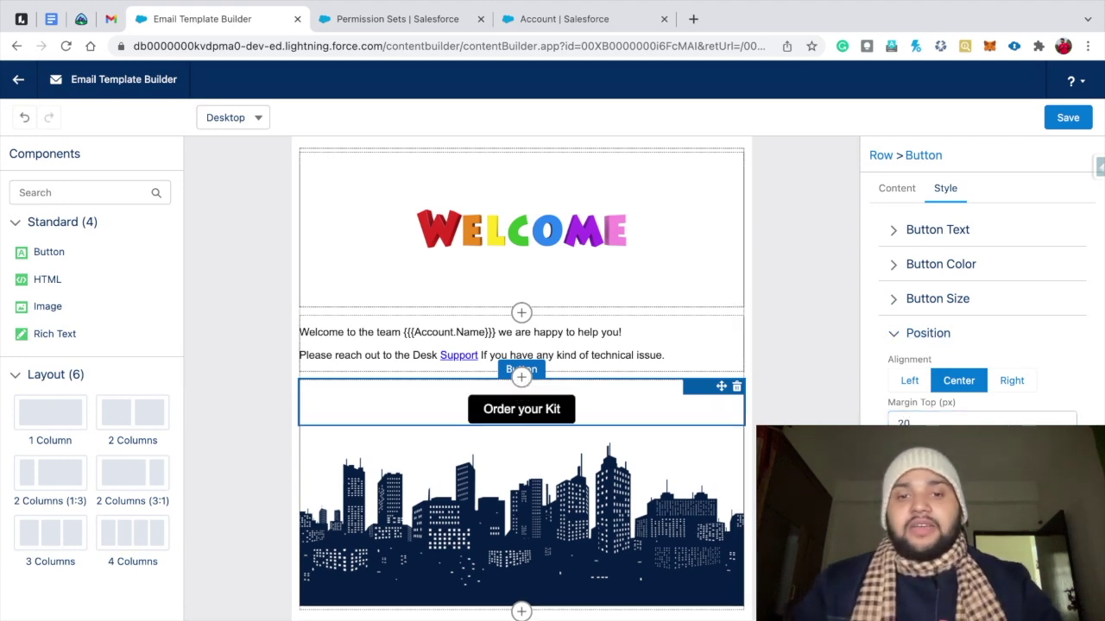
left_click(805, 259)
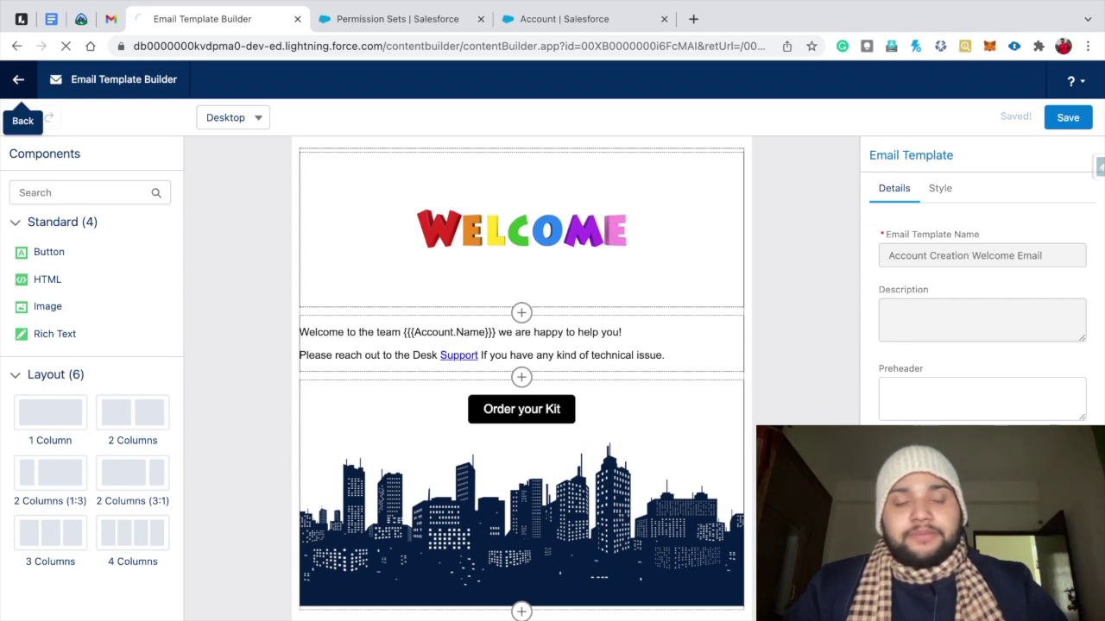
Go back to the template's record page and review the subject and the full email preview
left_click(18, 80)
scroll(553, 389, "down", 5)
scroll(553, 389, "up", 1)
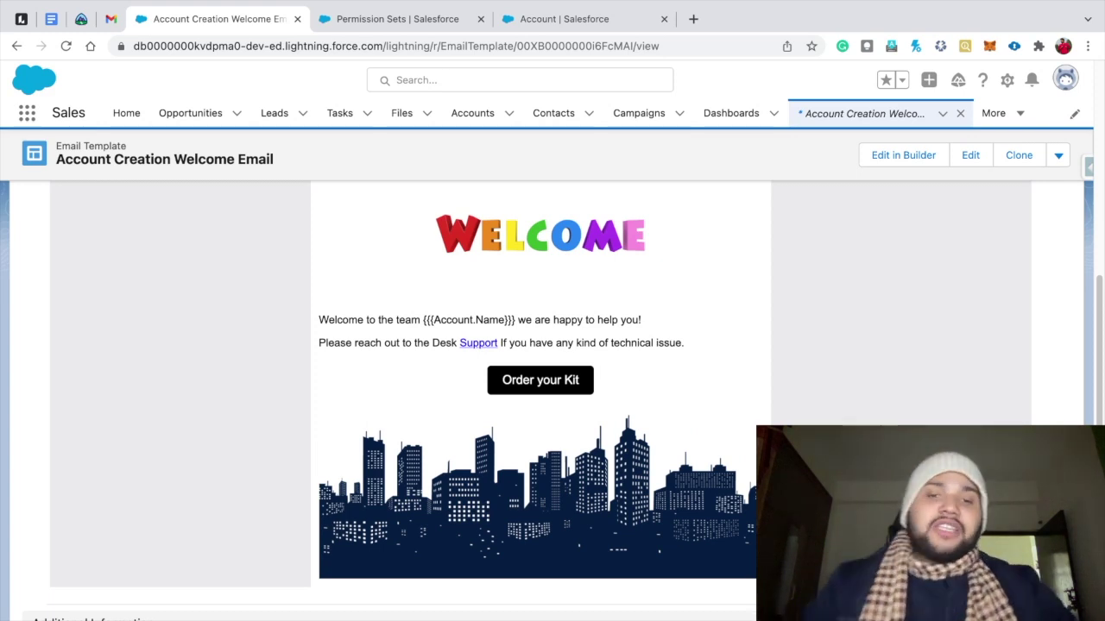
scroll(552, 401, "up", 3)
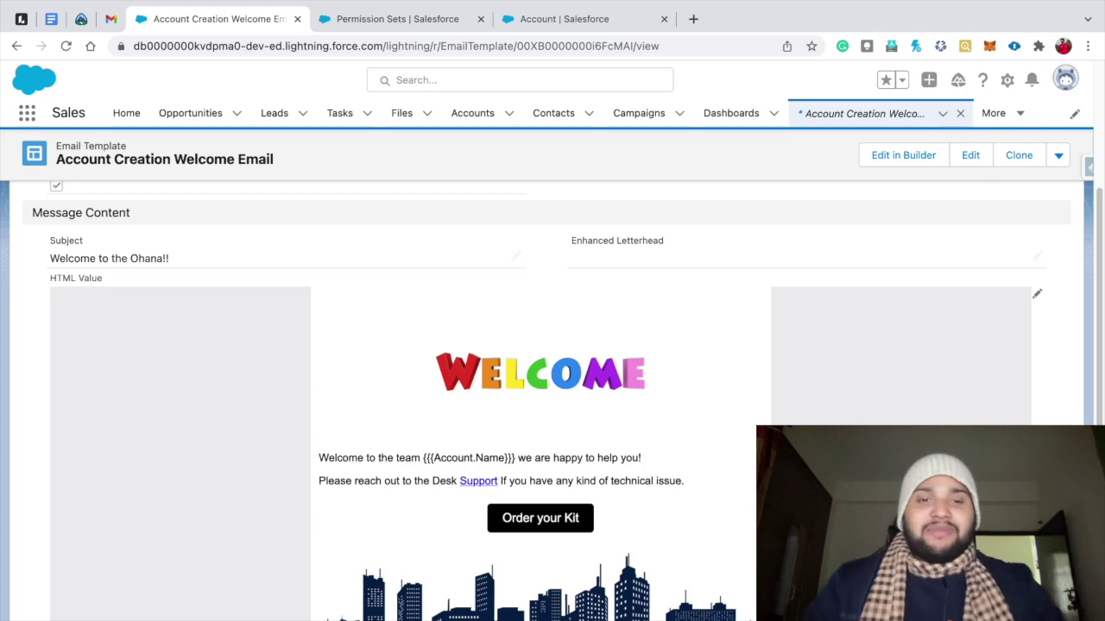